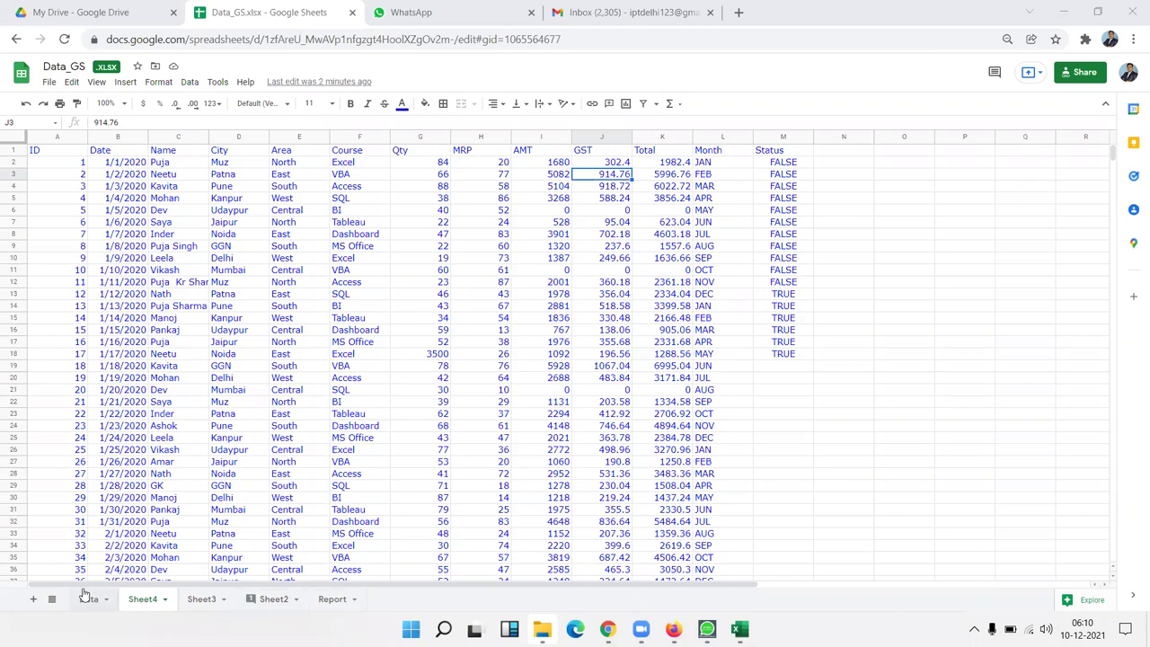
Add a new Sheet5 and enter the heading 'chq no' in A1
left_click(33, 599)
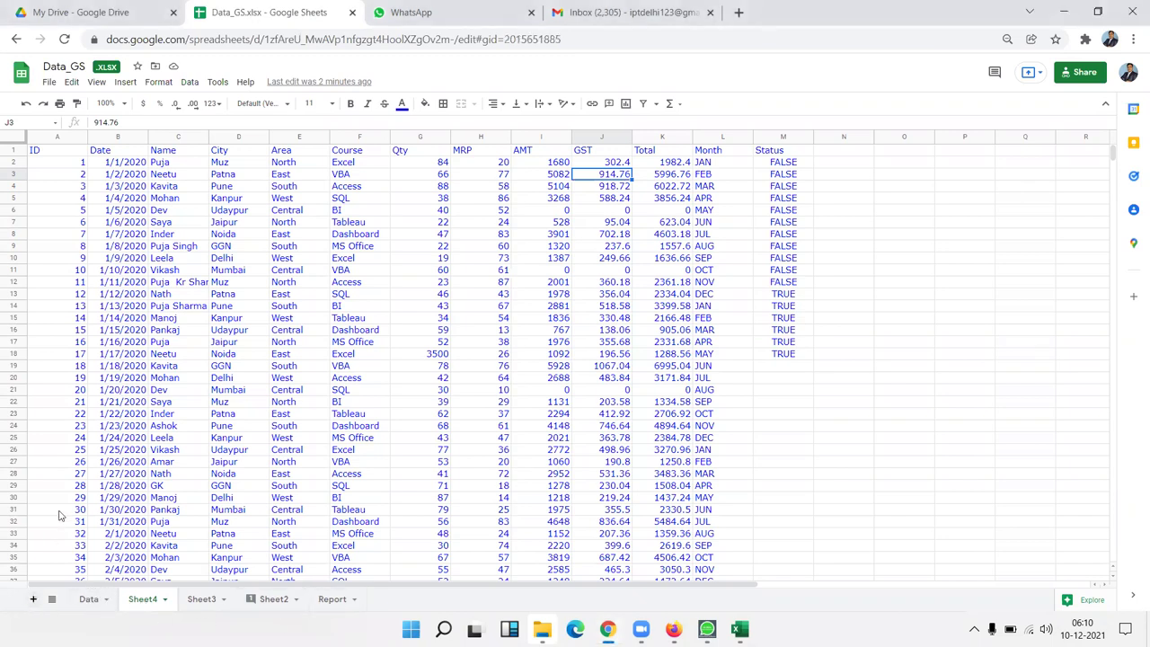
type("14632")
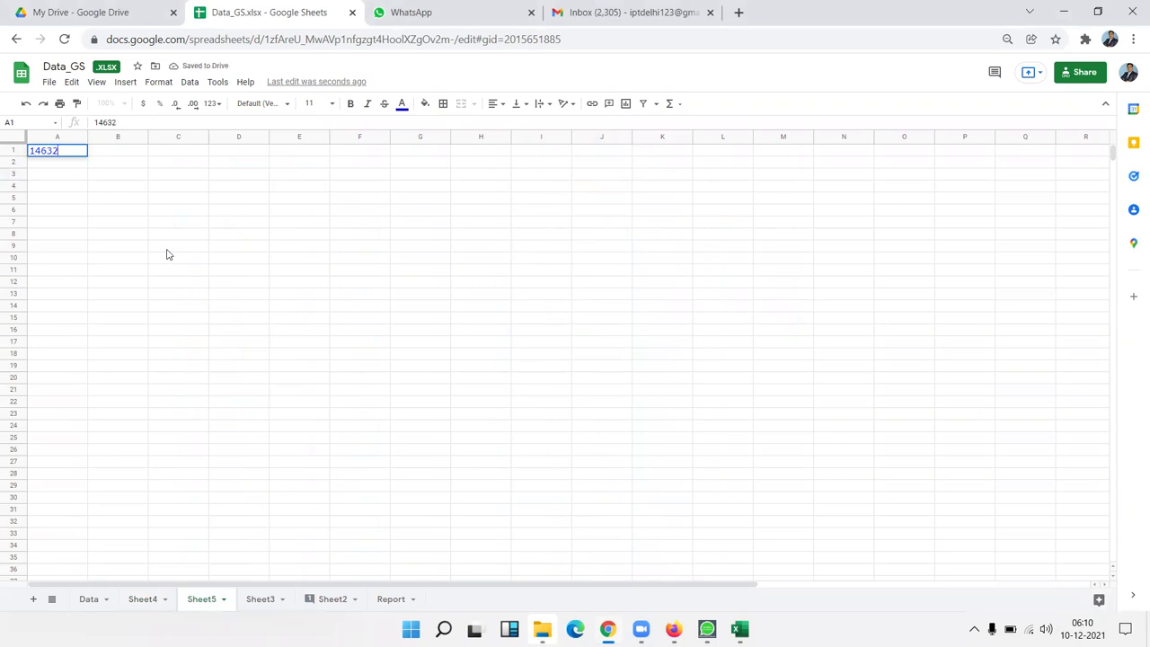
key("Escape")
type("ch")
type("q")
type(" n")
type("o")
key("Return")
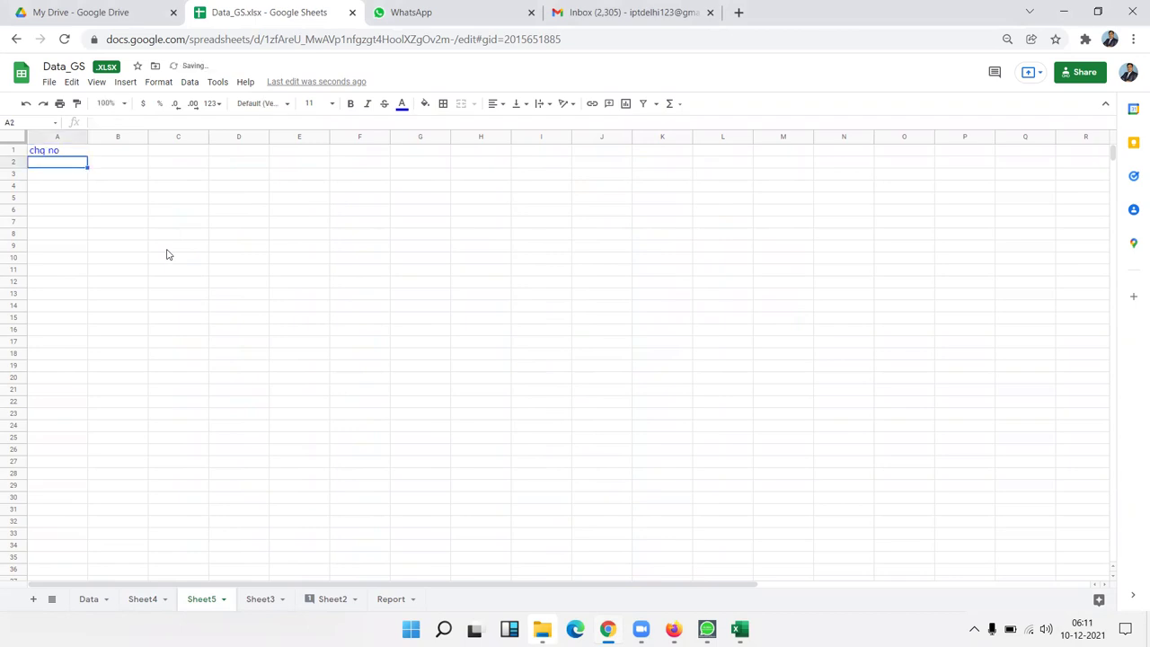
Enter 004587 in A2, which displays as 4587 with leading zeros dropped
type("004587")
key("Return")
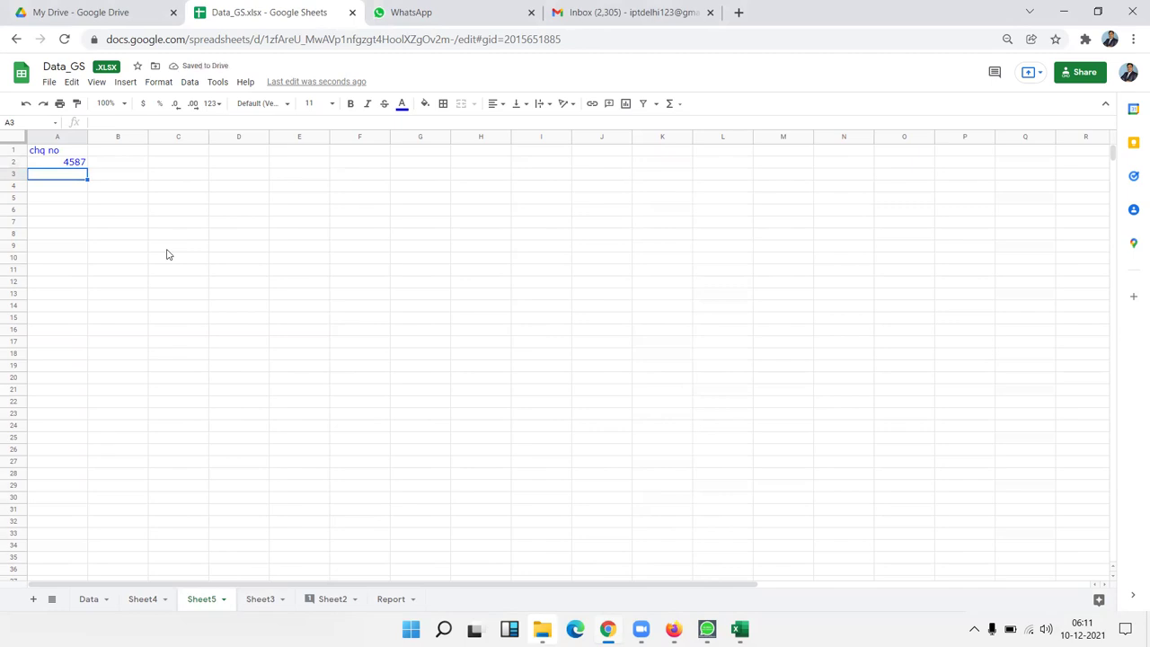
left_click(203, 215)
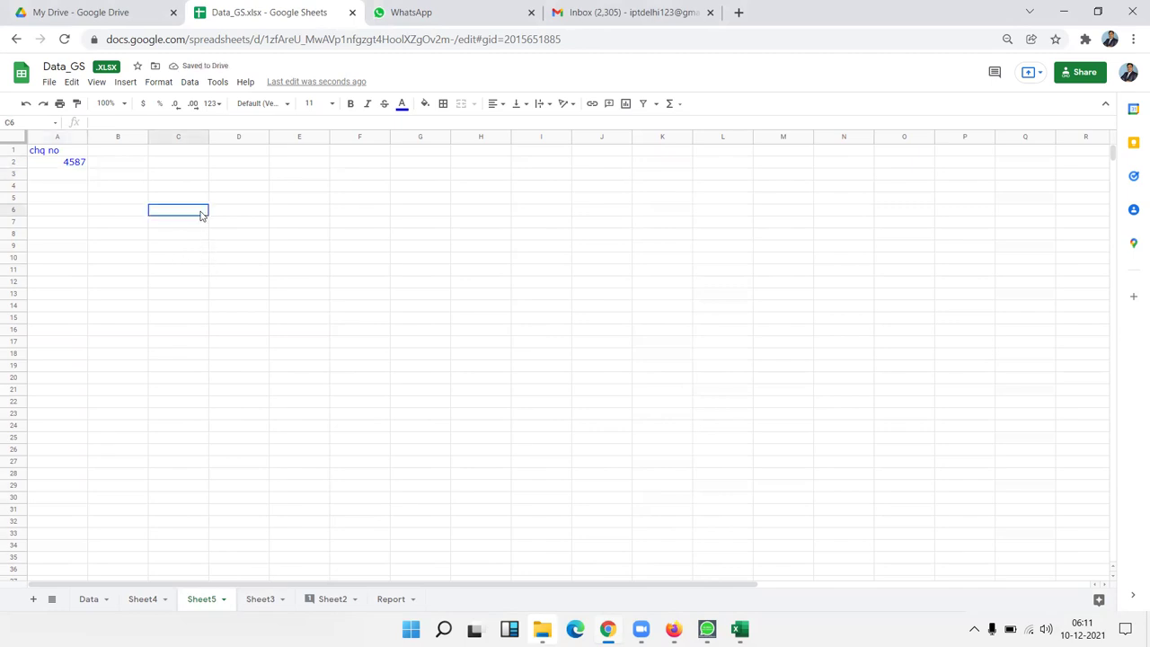
left_click(105, 104)
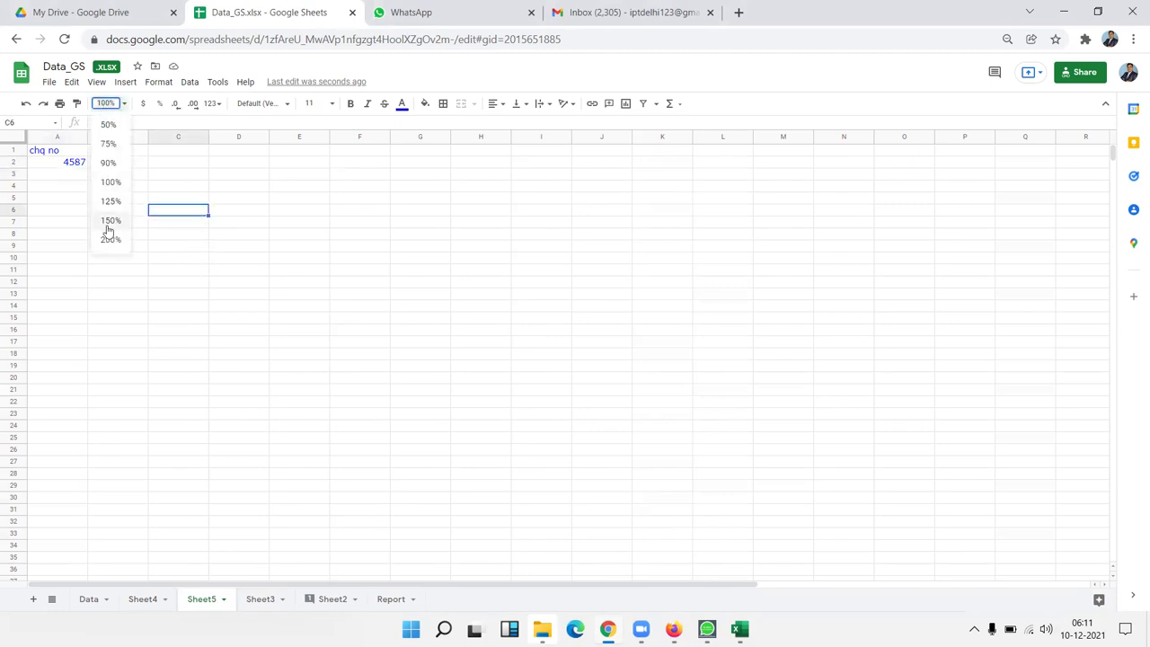
Zoom the sheet to 200% and re-enter A2 as the text '001646
left_click(110, 239)
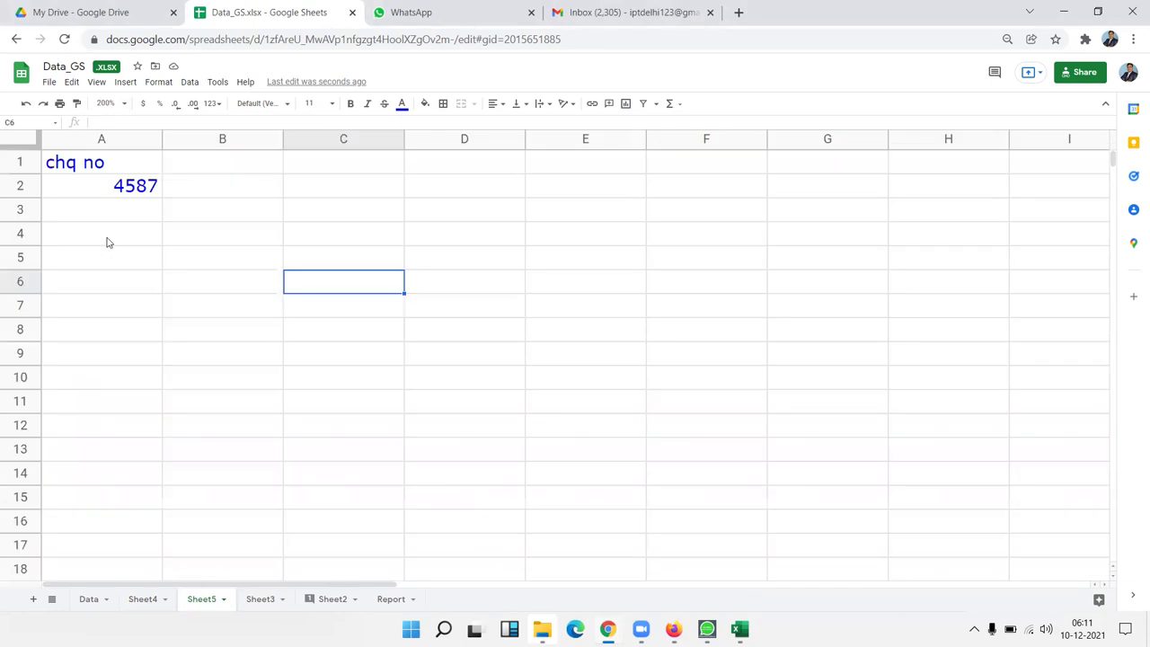
left_click(124, 104)
left_click(250, 190)
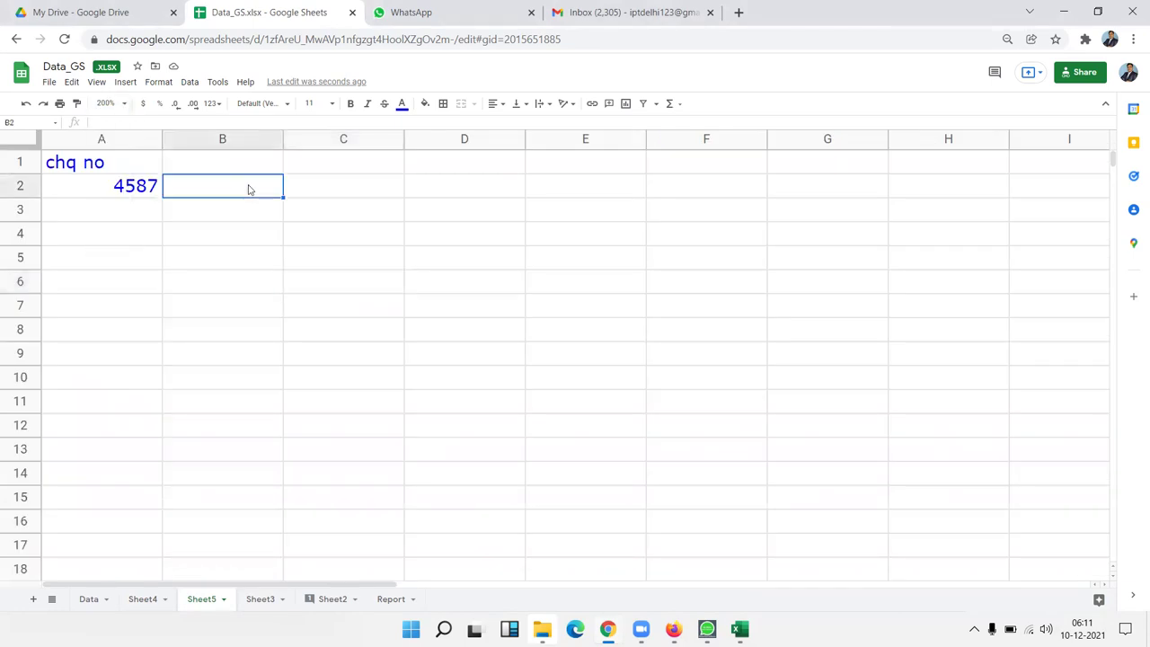
left_click(122, 196)
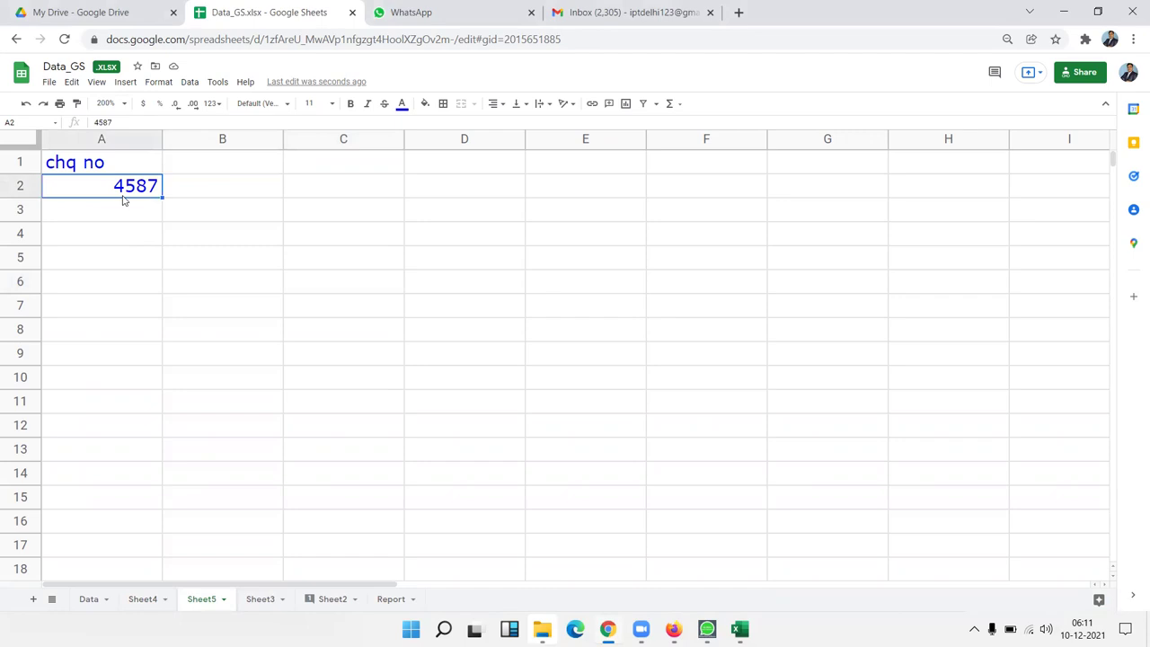
key("BackSpace")
type("'001646")
key("Return")
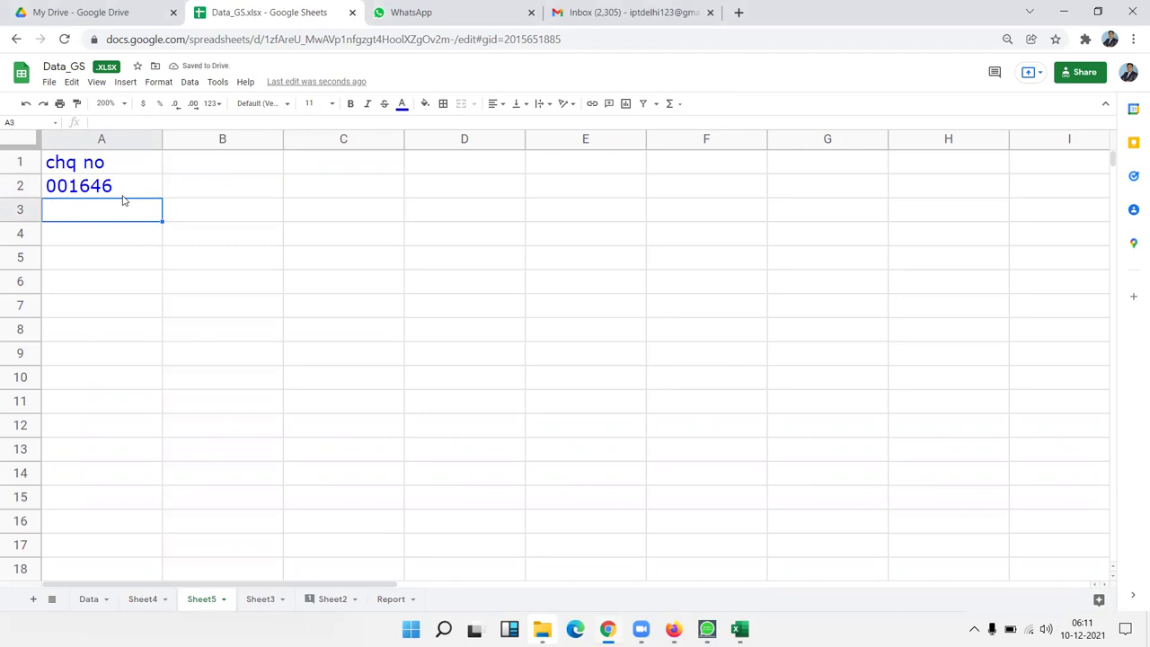
key("Down")
key("Up")
key("Up")
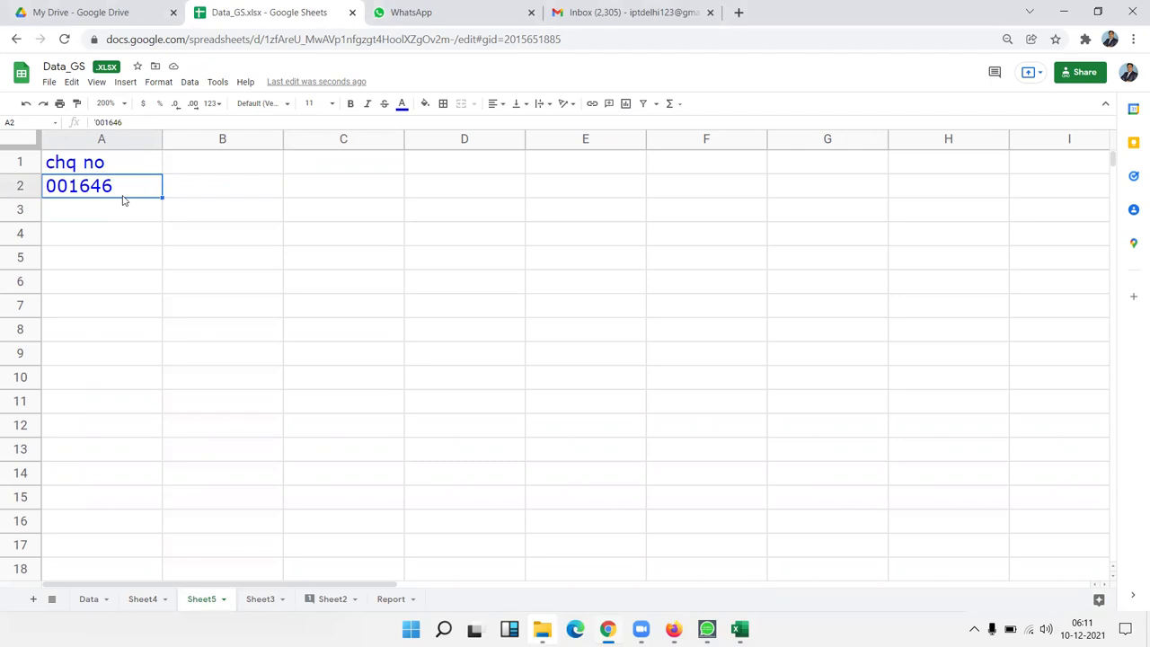
Enter cheque numbers 85213, 96325, 1524 and 32946 down A2:A5
type("85213")
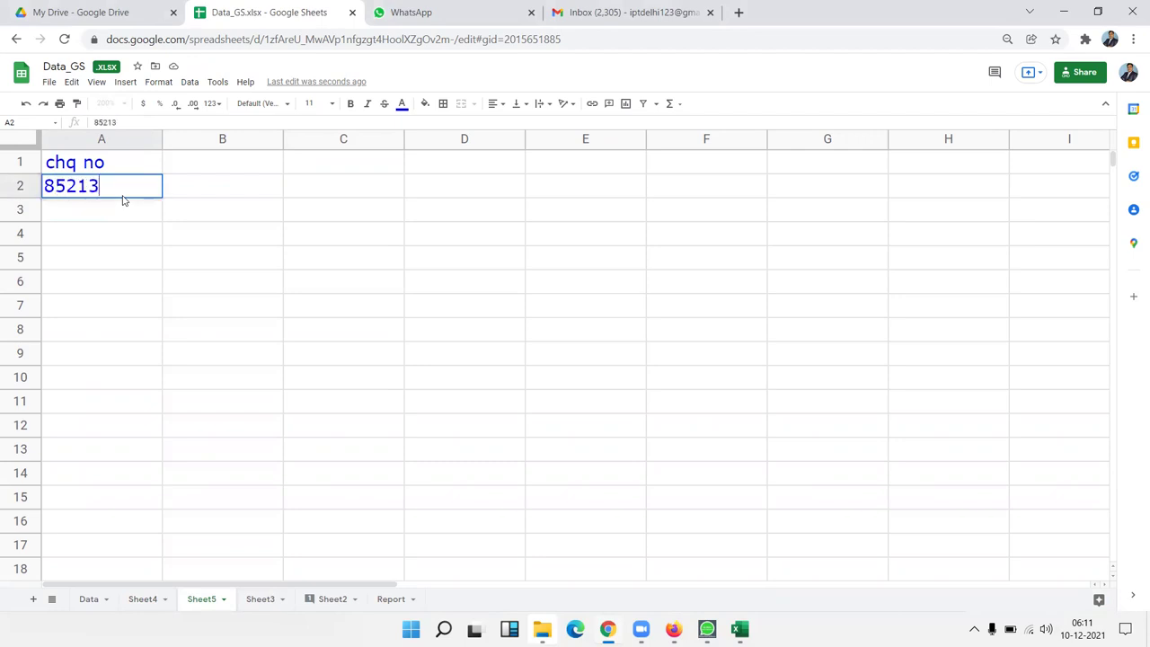
key("Return")
type("96325")
key("Return")
type("1524")
key("Return")
type("32946")
key("Return")
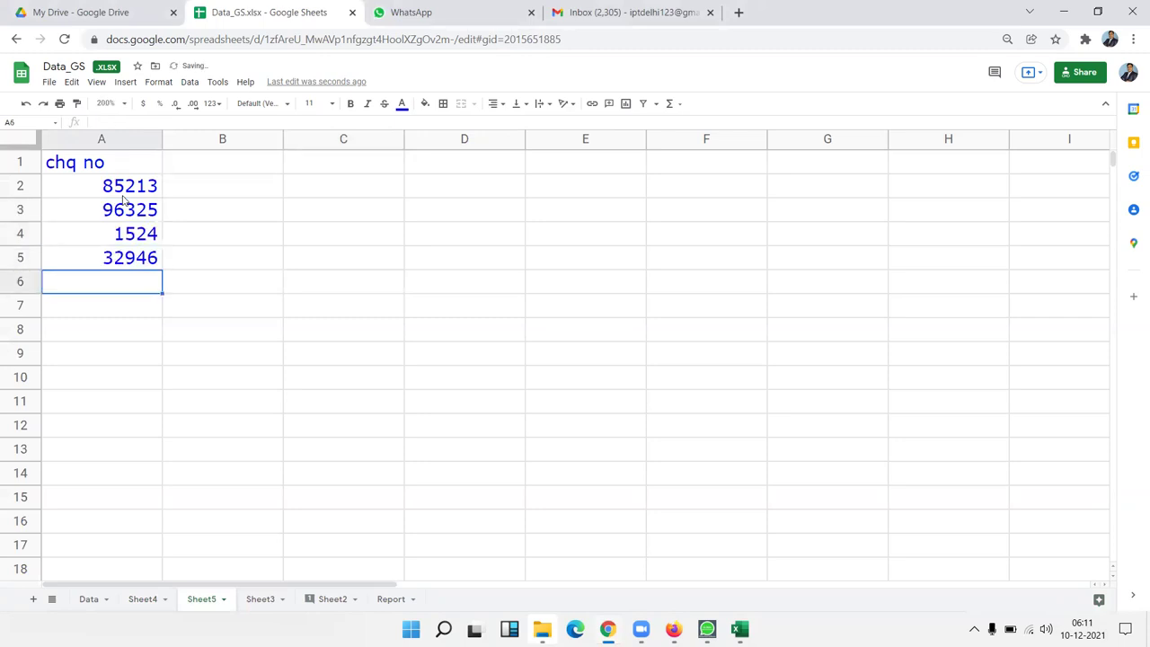
Apply the 000000 number format to A2:A5 so they read 085213, 096325, 001524, 032946
left_click(109, 184)
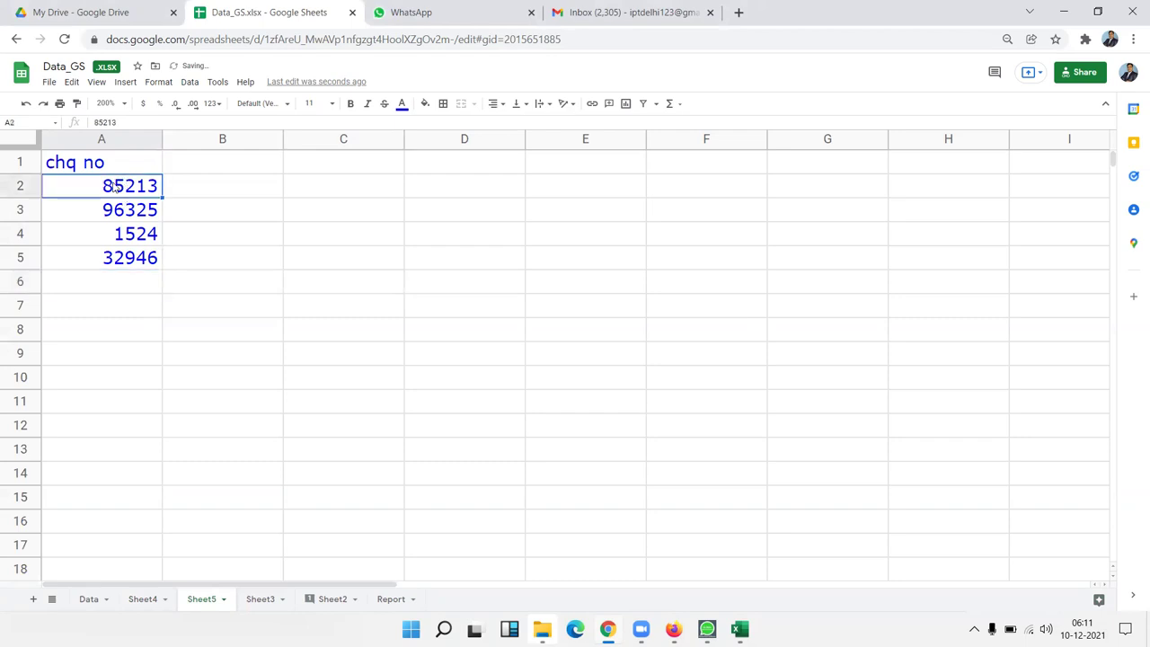
left_click_drag(115, 210, 116, 255)
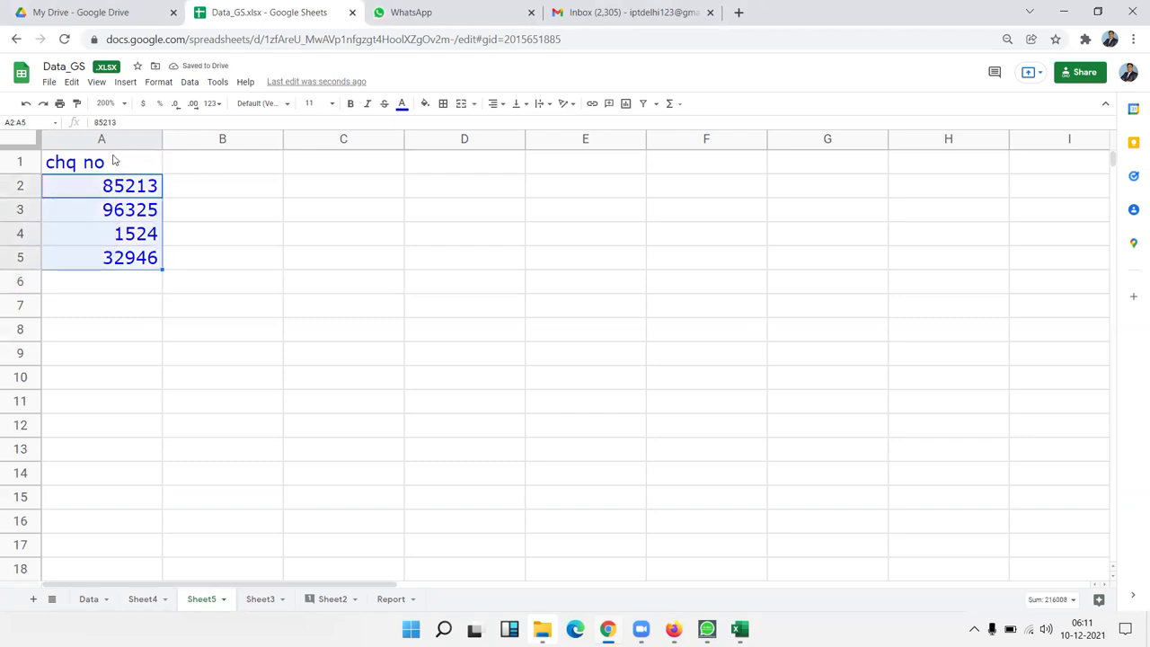
left_click(154, 84)
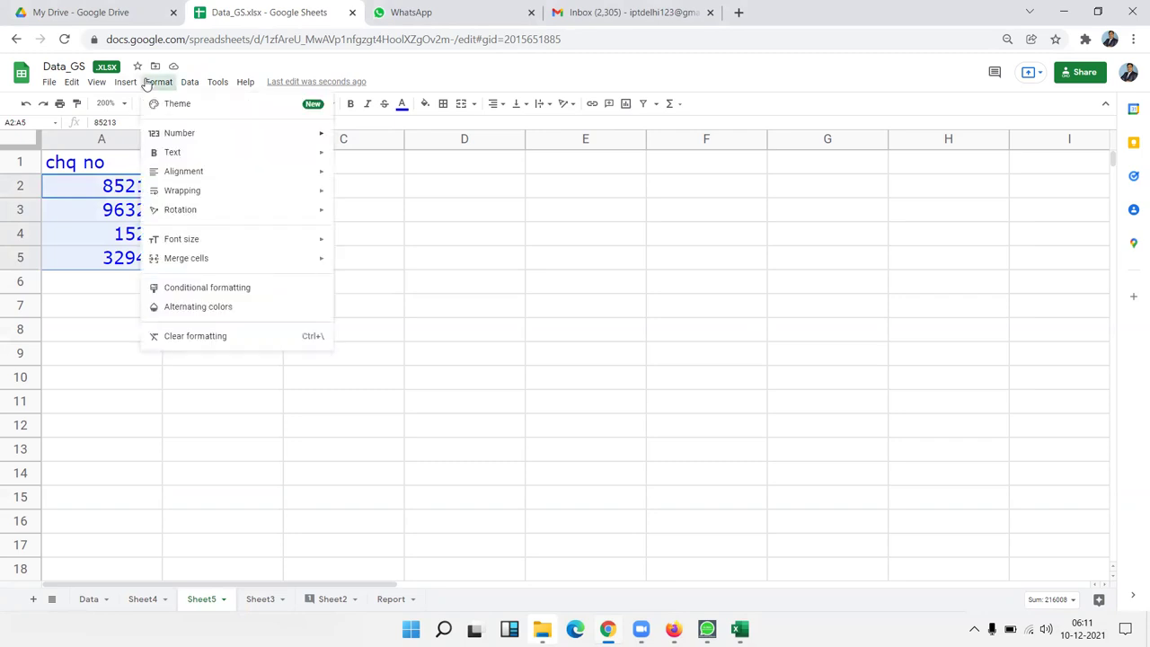
mouse_move(171, 133)
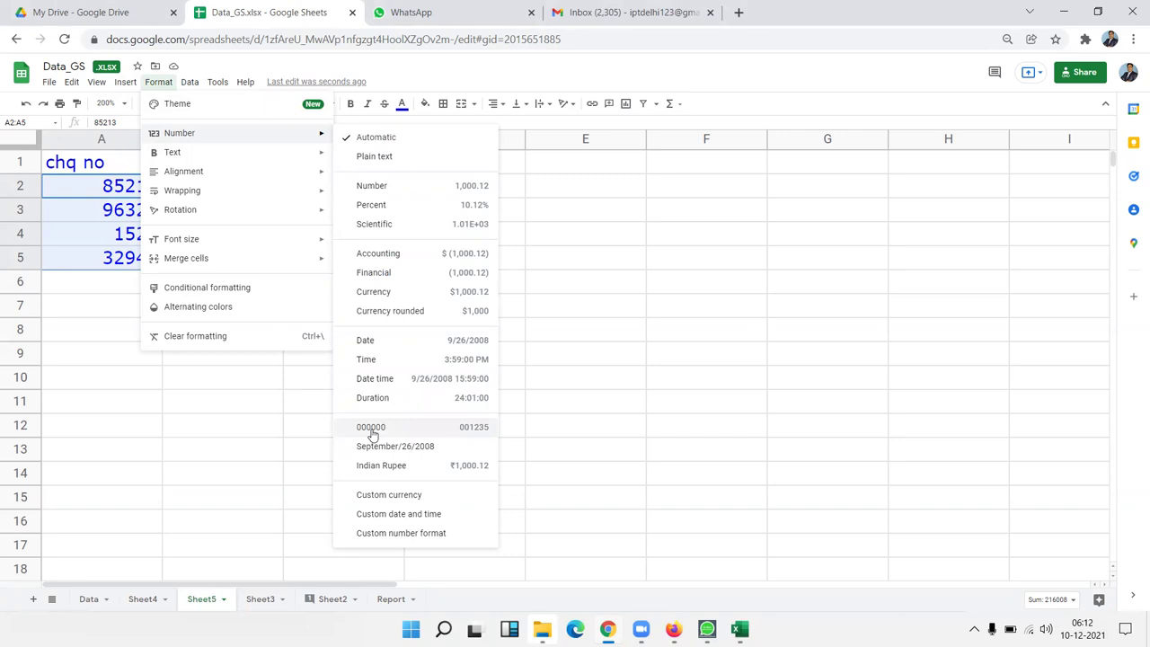
left_click(372, 430)
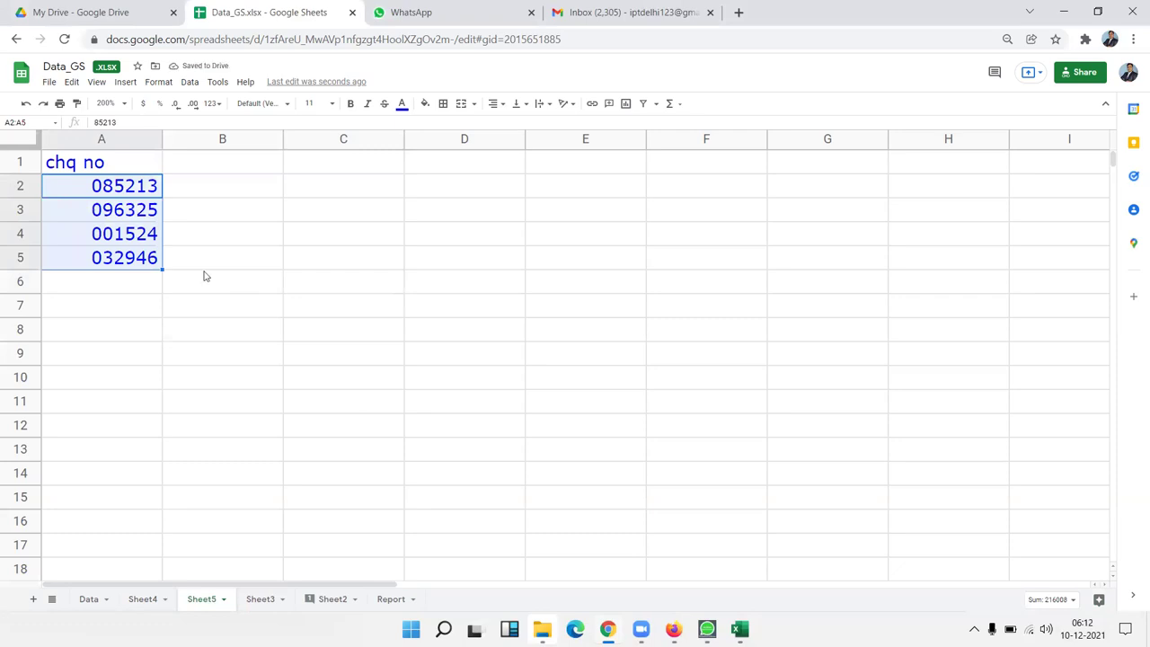
Enter '001524 as text in D4 beside A4's formatted number 1524
left_click(125, 236)
left_click(123, 263)
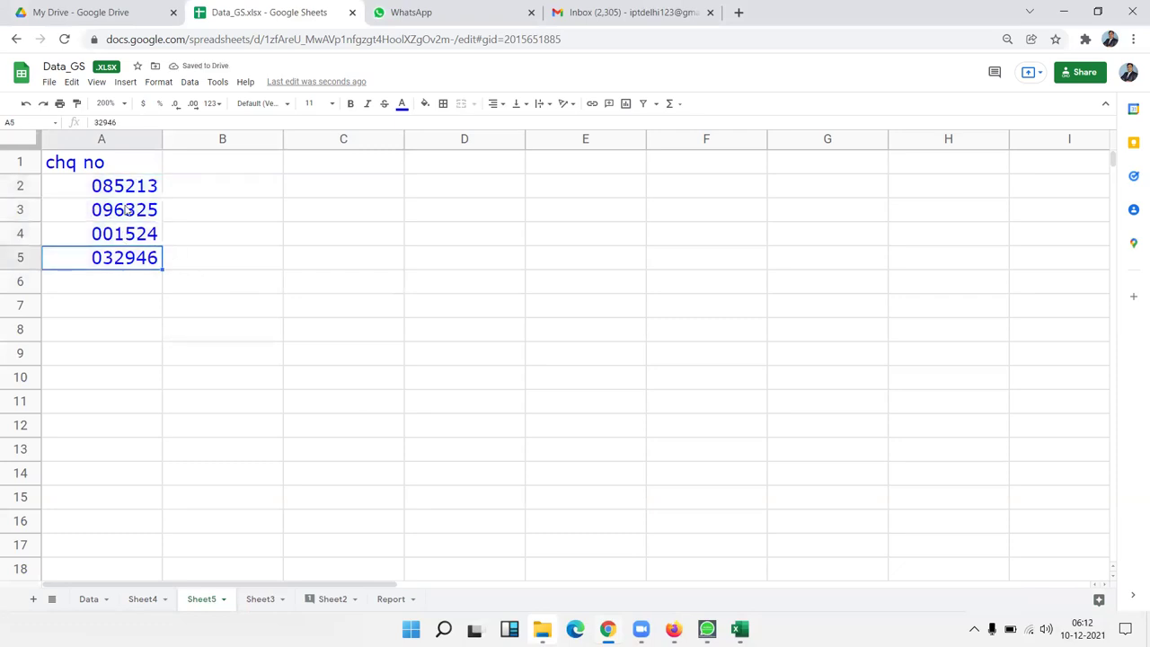
left_click_drag(128, 191, 127, 267)
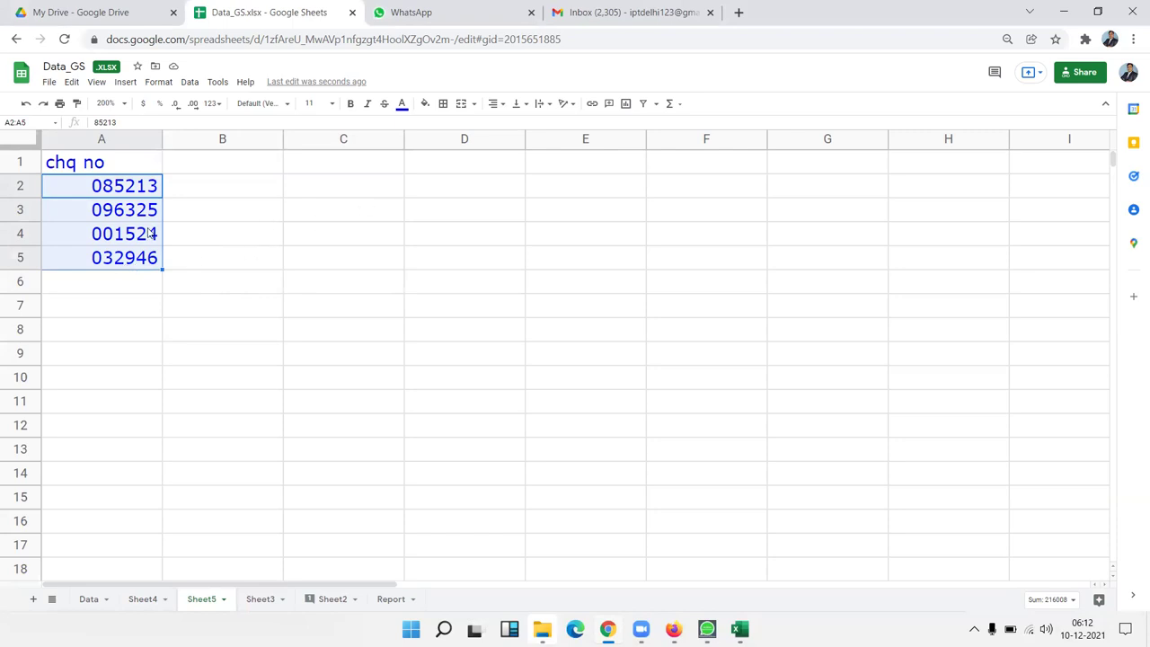
left_click(123, 240)
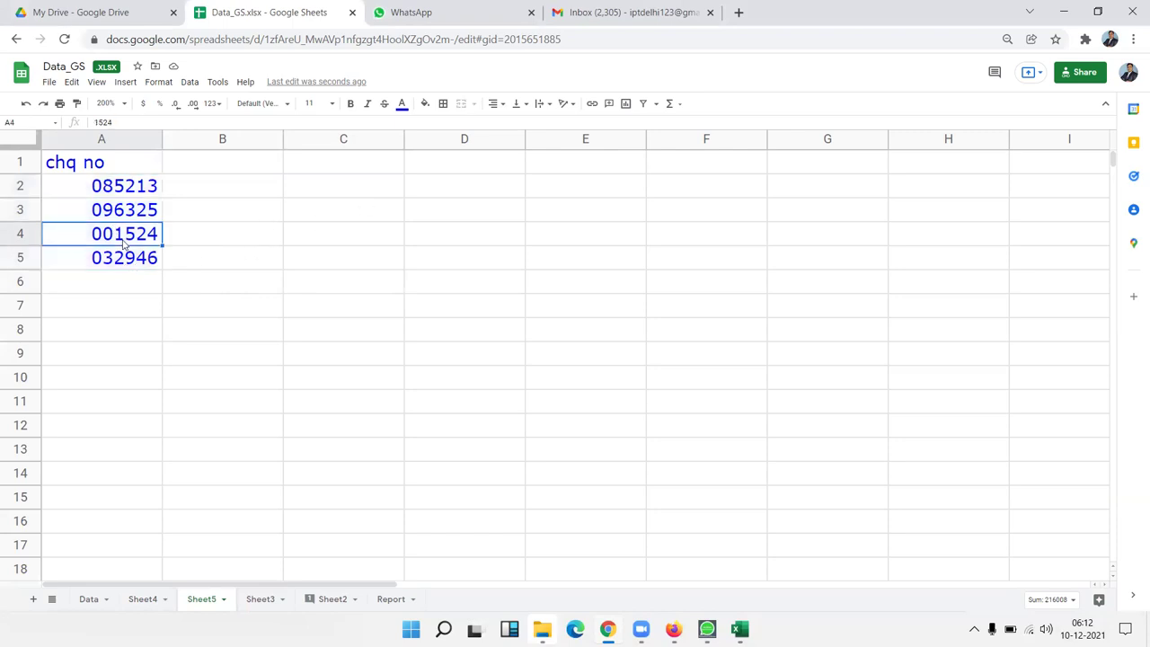
left_click(422, 241)
type("'001524")
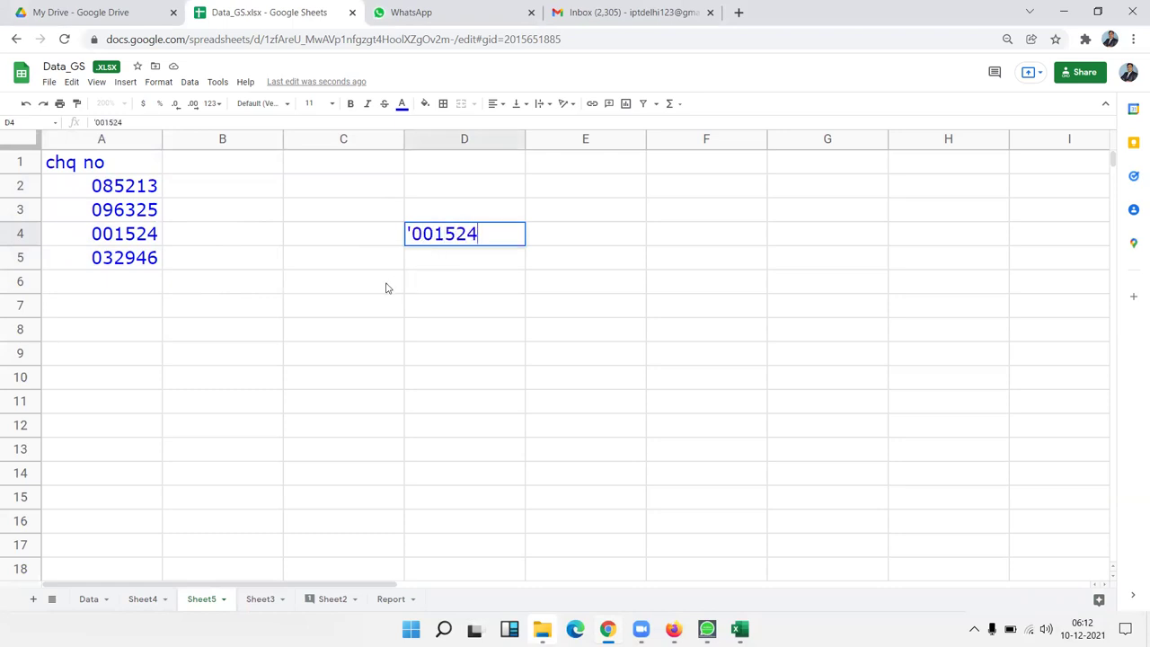
left_click(388, 286)
Test =A4=D4 in C6, which returns FALSE, then delete that formula
type("=")
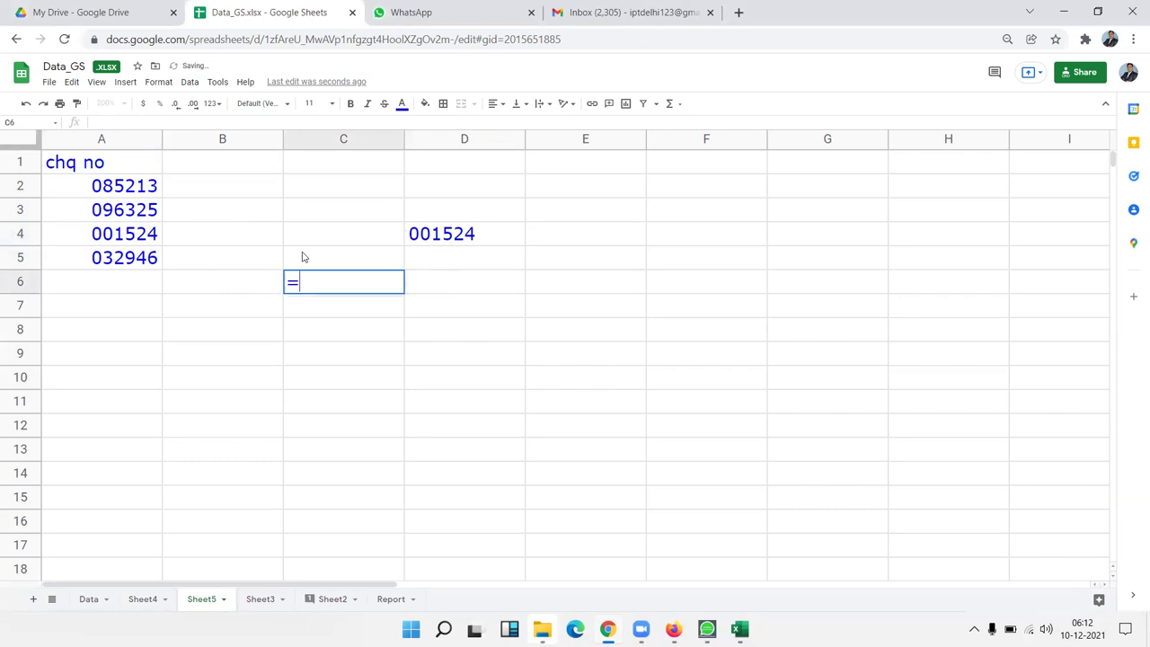
left_click(132, 235)
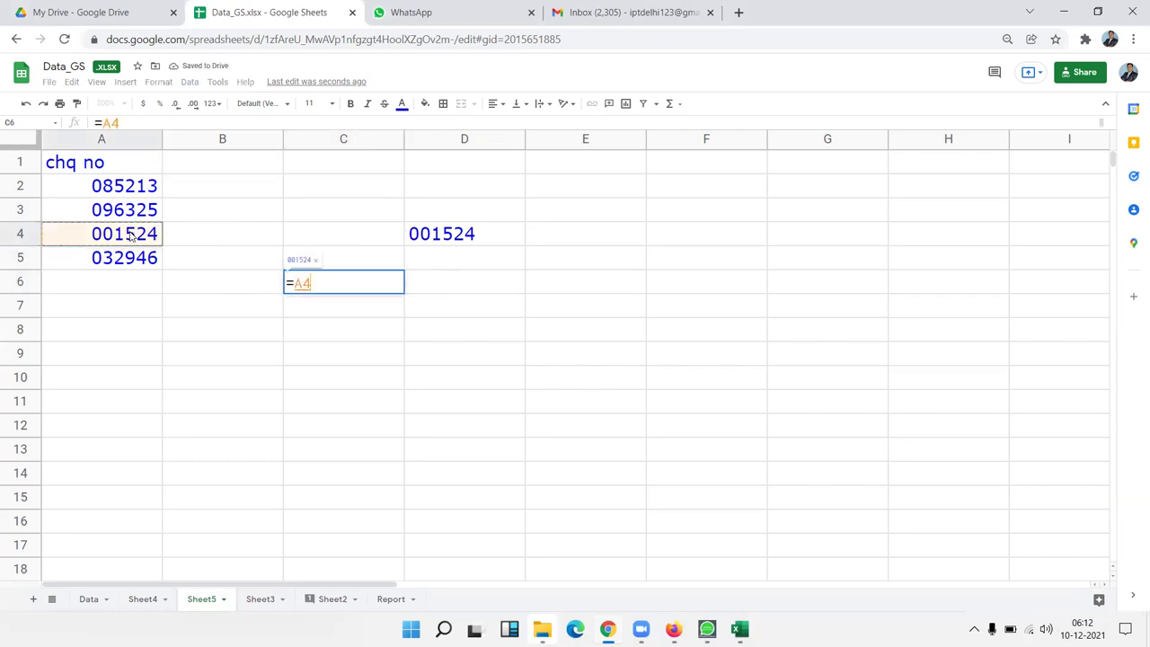
type("=")
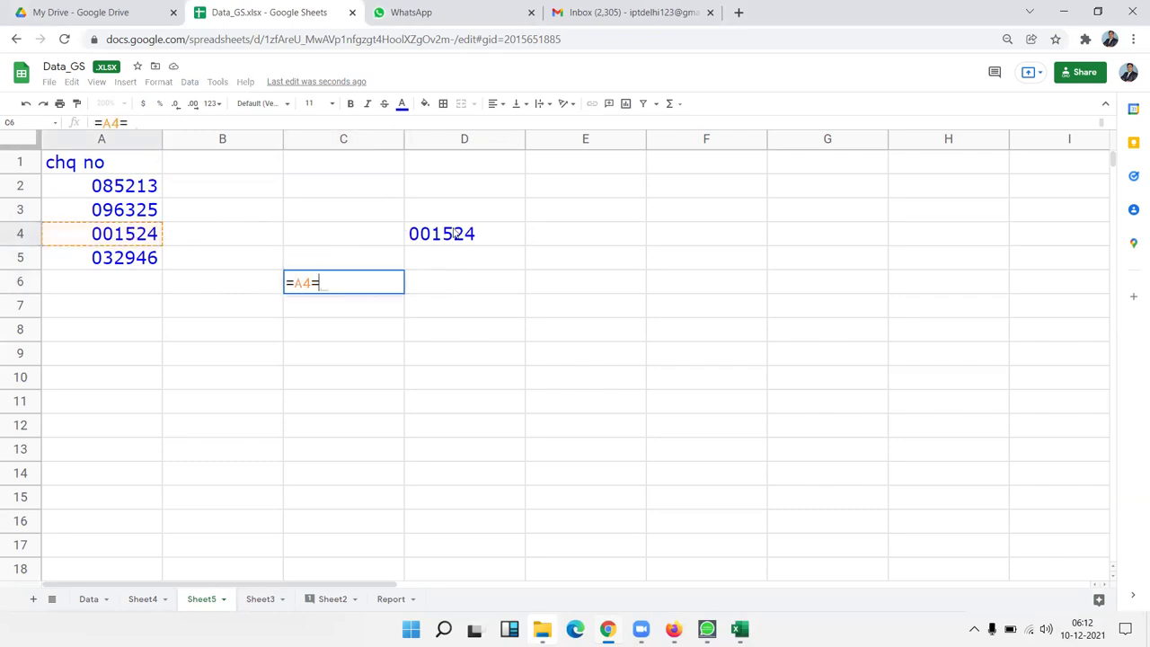
left_click(456, 232)
key("Return")
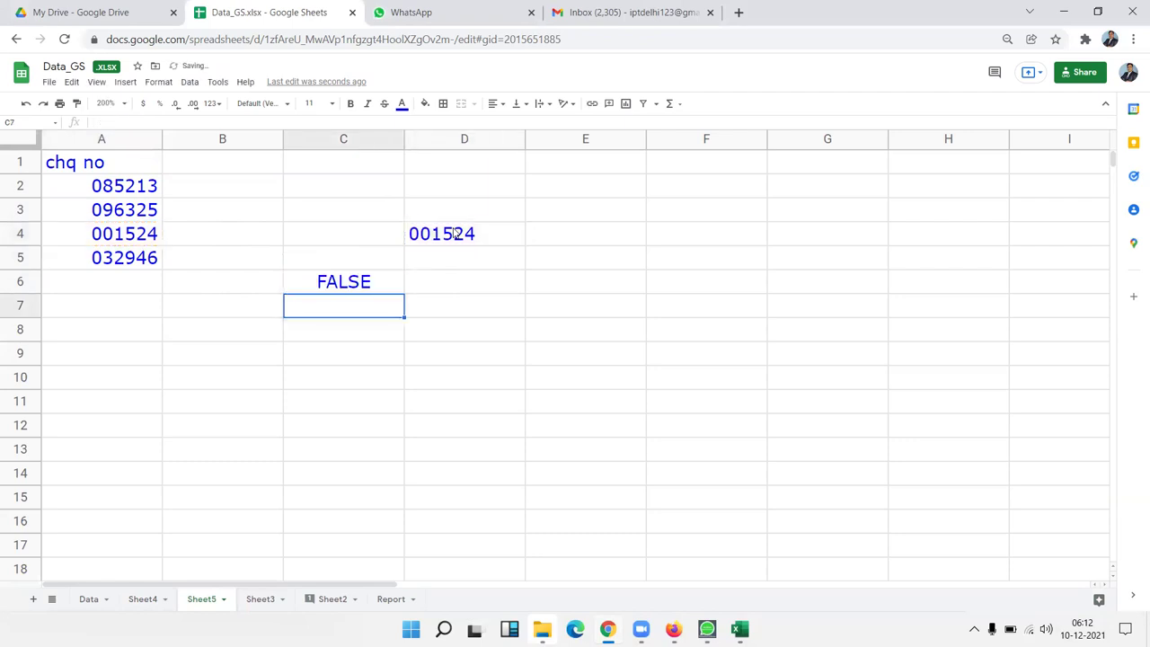
left_click(363, 293)
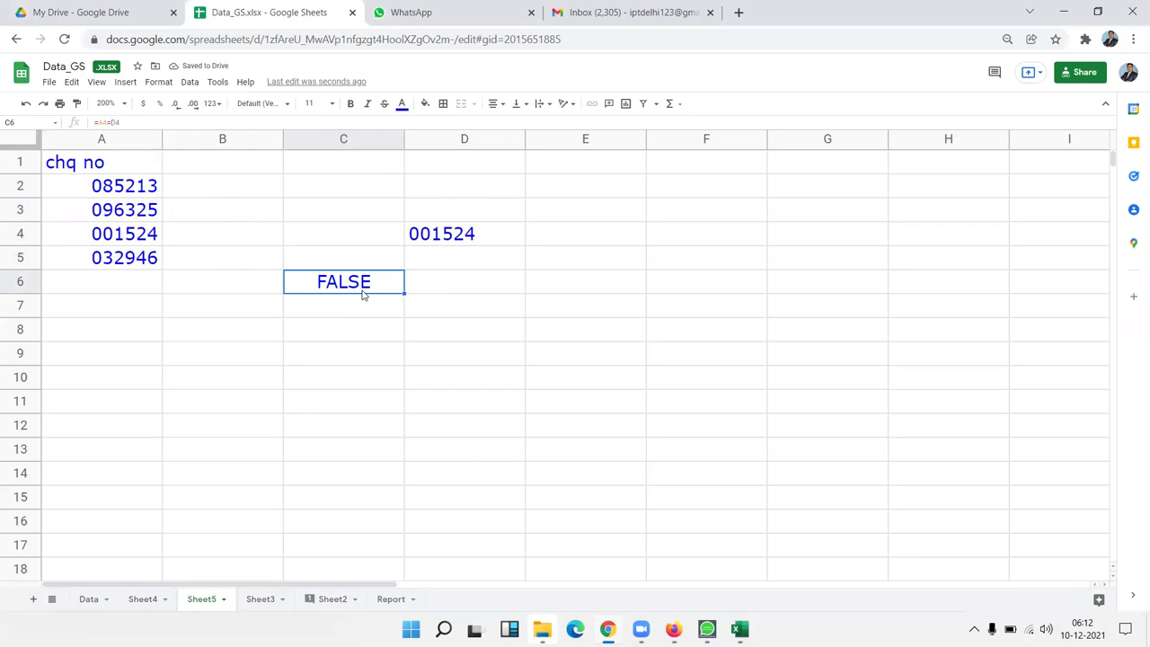
key("Delete")
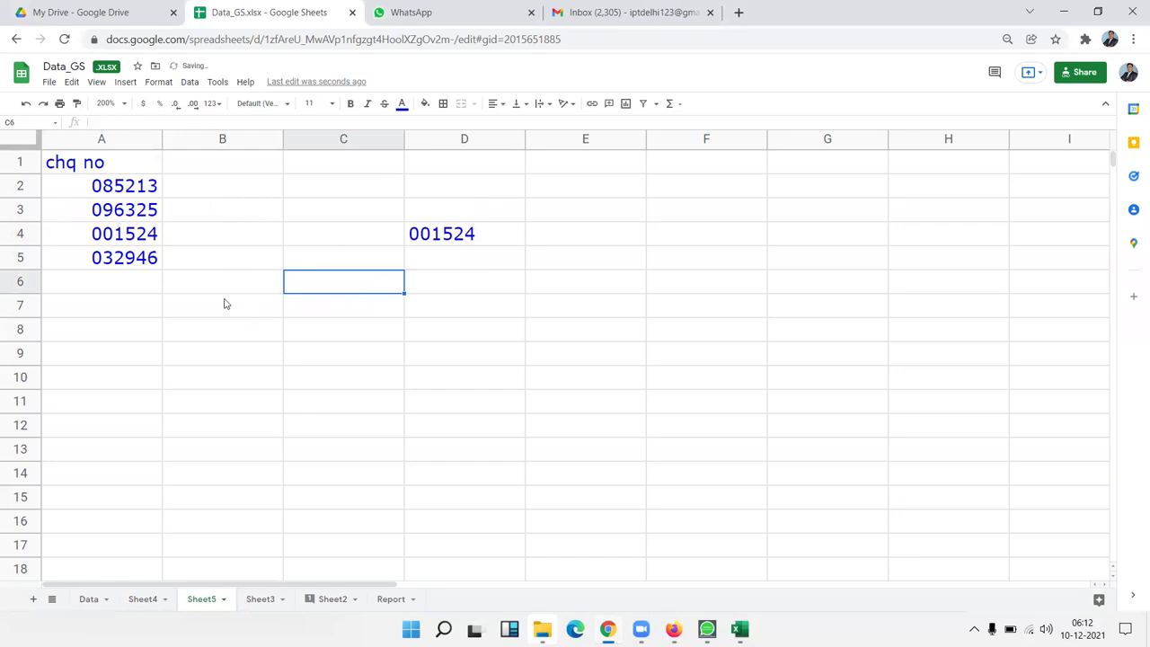
left_click(148, 240)
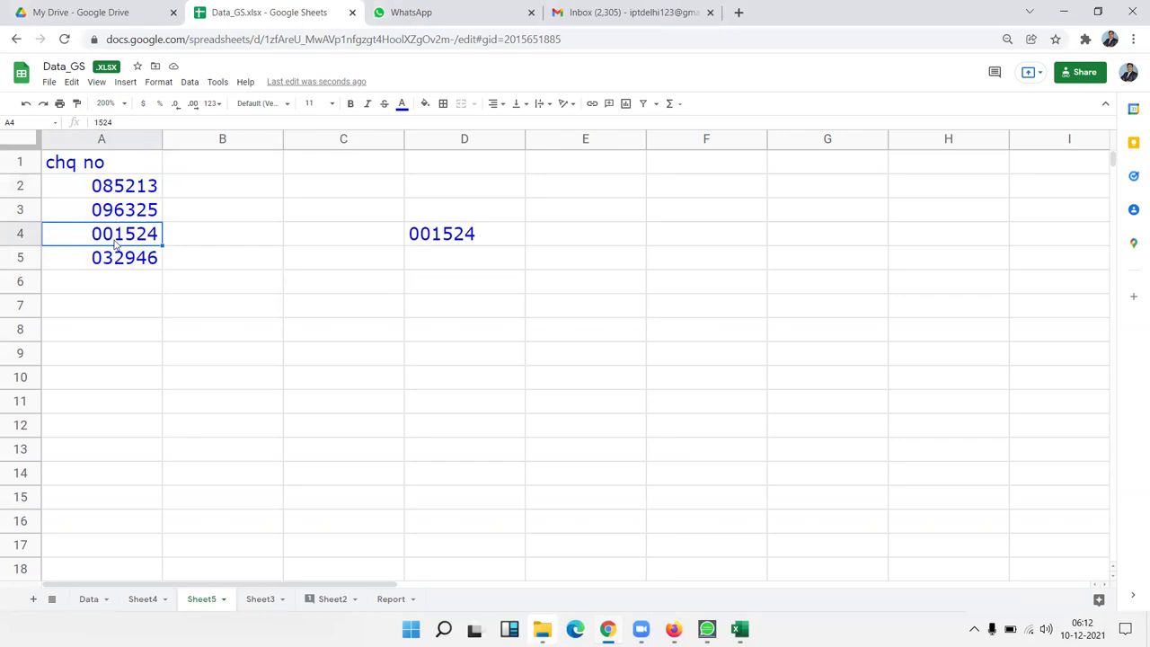
left_click(467, 236)
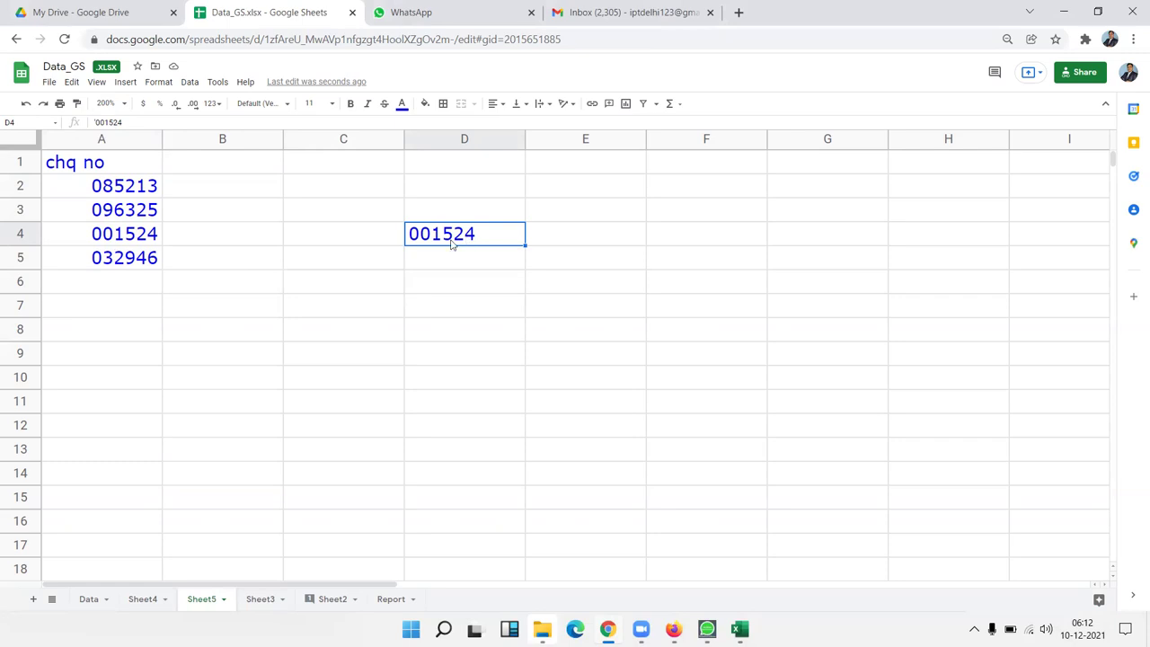
left_click(177, 244)
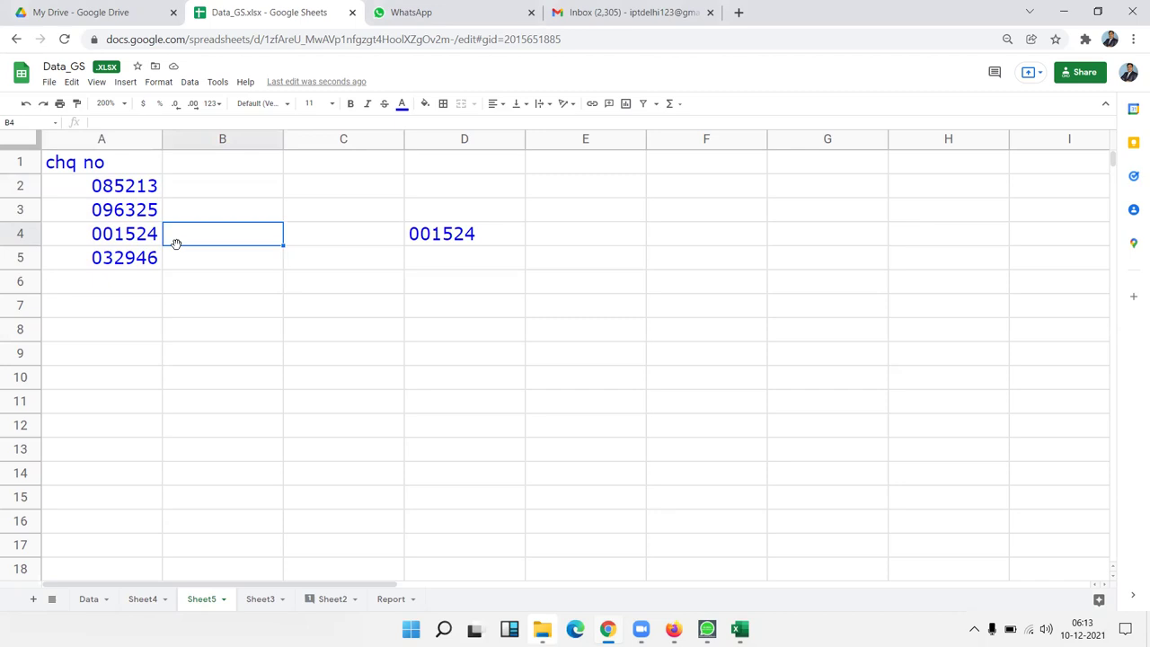
Enter =TEXT(A2,"000000") in B2 and accept the suggested autofill down to B5
left_click(204, 185)
type("=te")
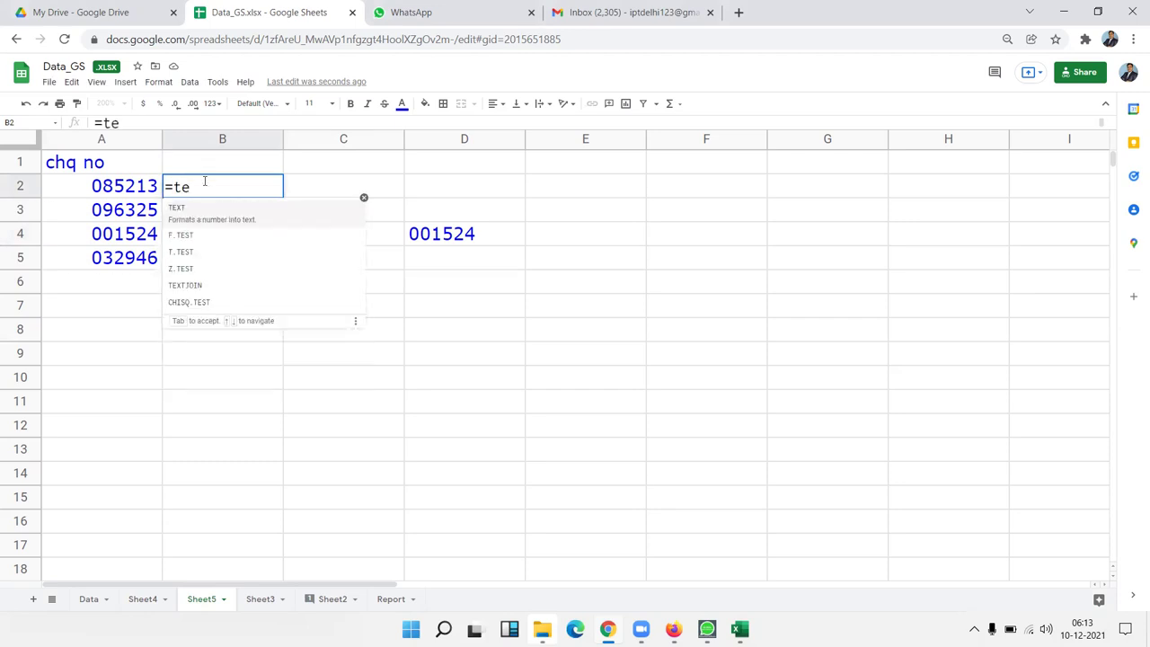
key("Tab")
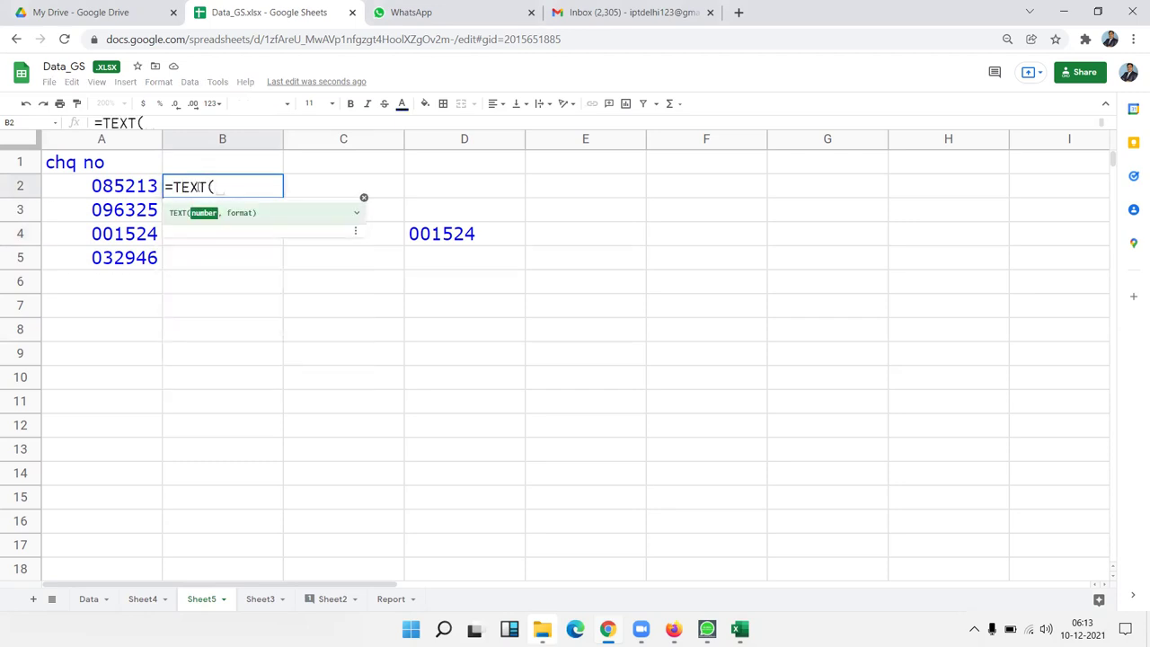
left_click(126, 192)
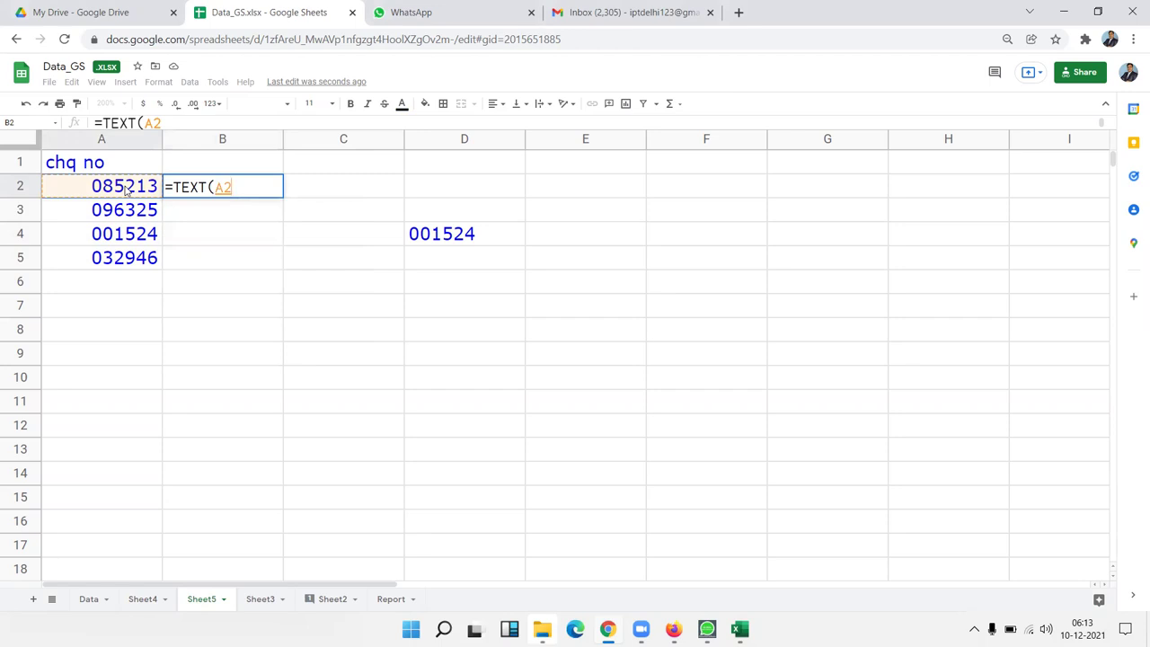
type(",\"")
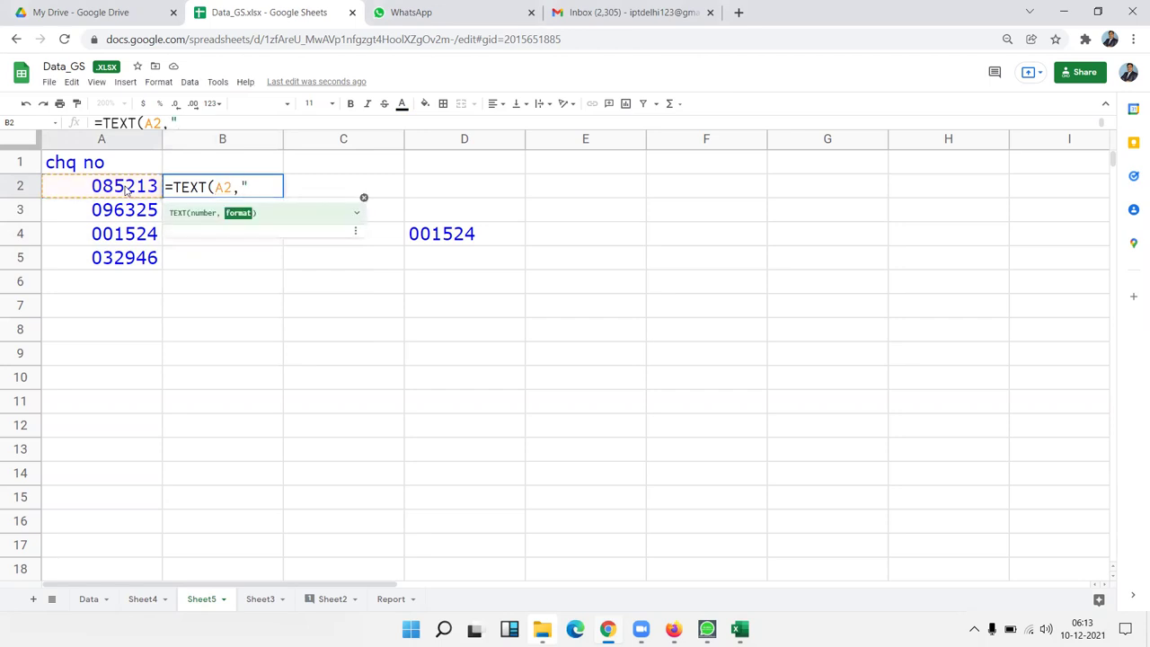
type("000000\"")
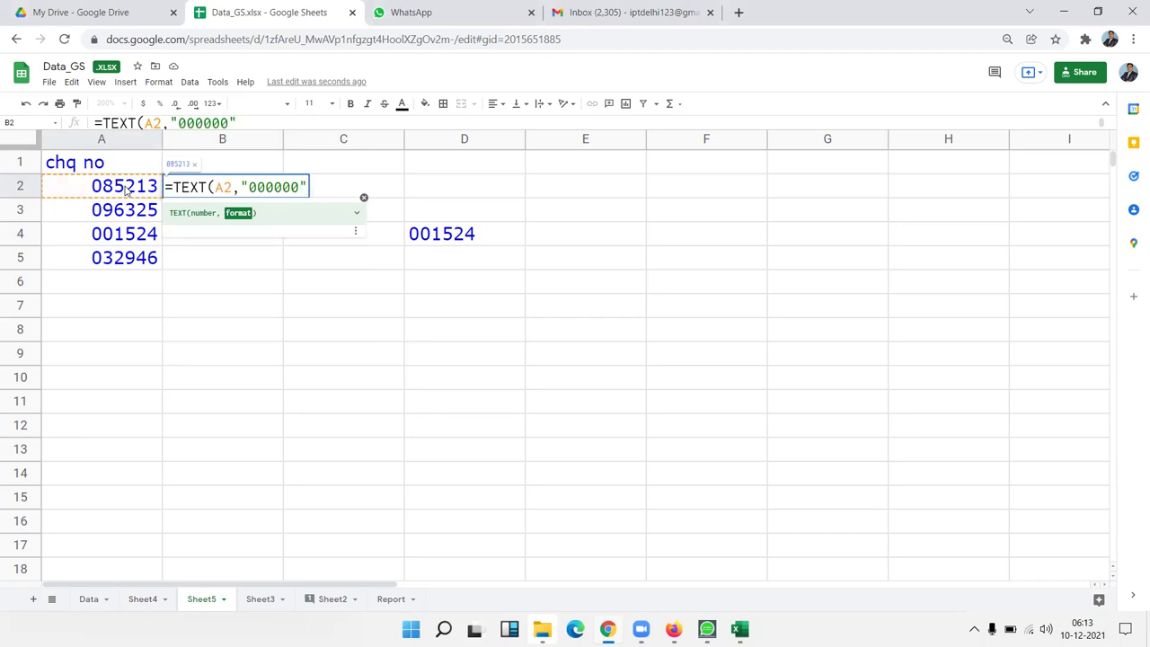
key("Return")
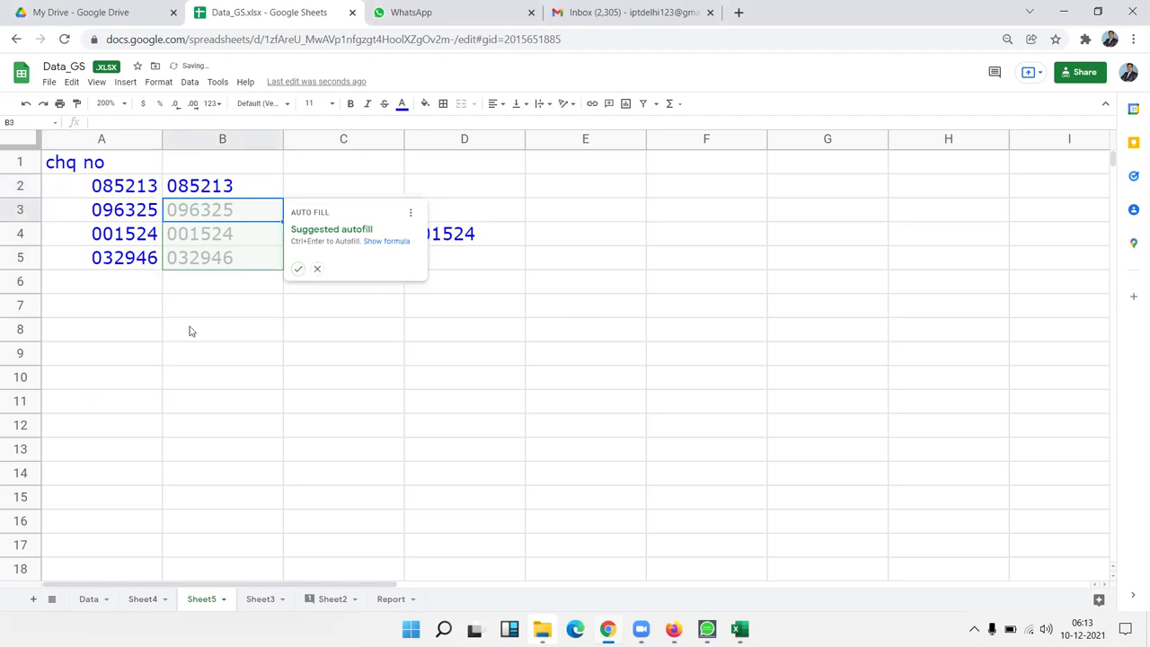
left_click(296, 269)
left_click(238, 242)
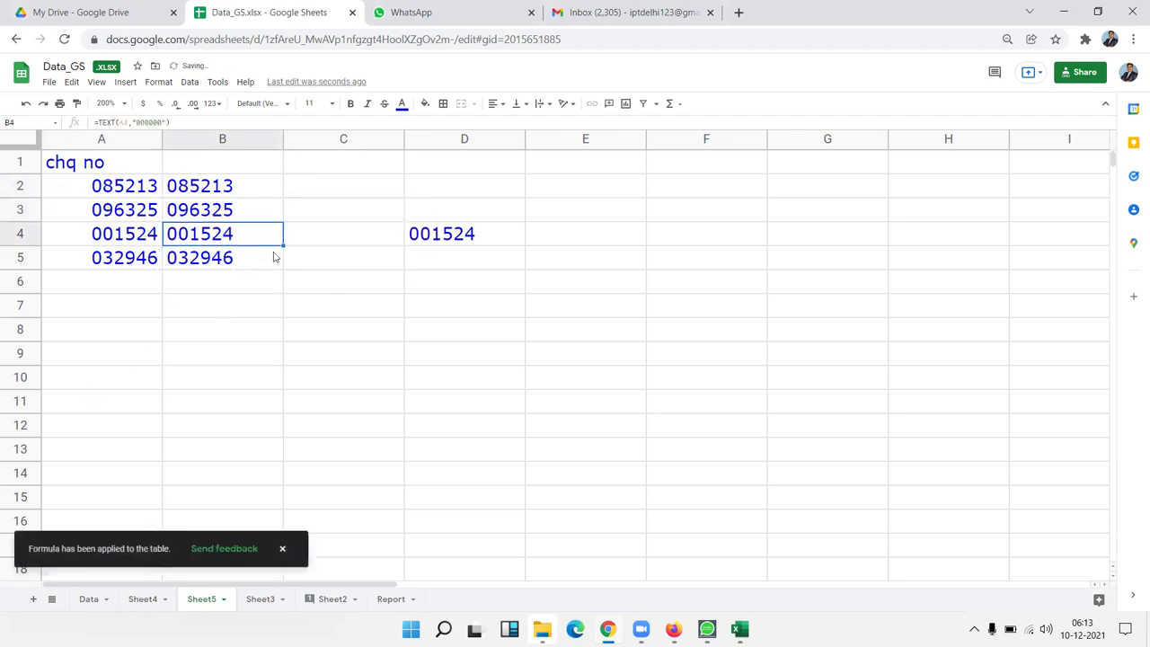
left_click(324, 270)
Enter =B4=D4 in C5, giving TRUE, then type MRP 500 in C8
type("=")
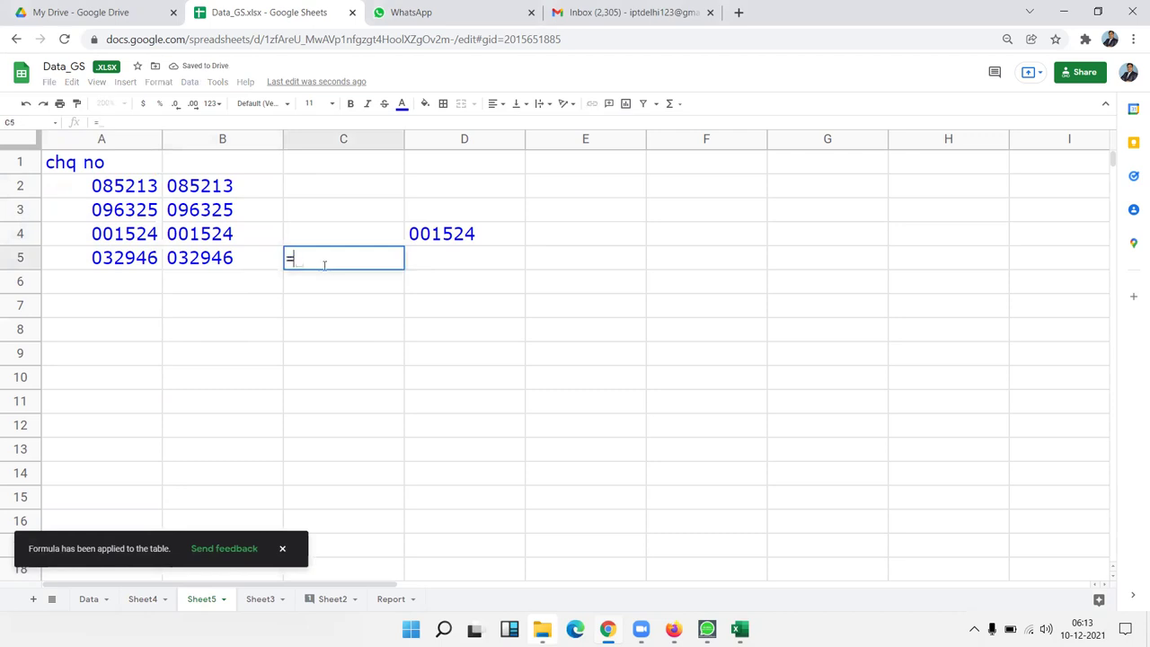
left_click(235, 243)
type("=")
left_click(455, 234)
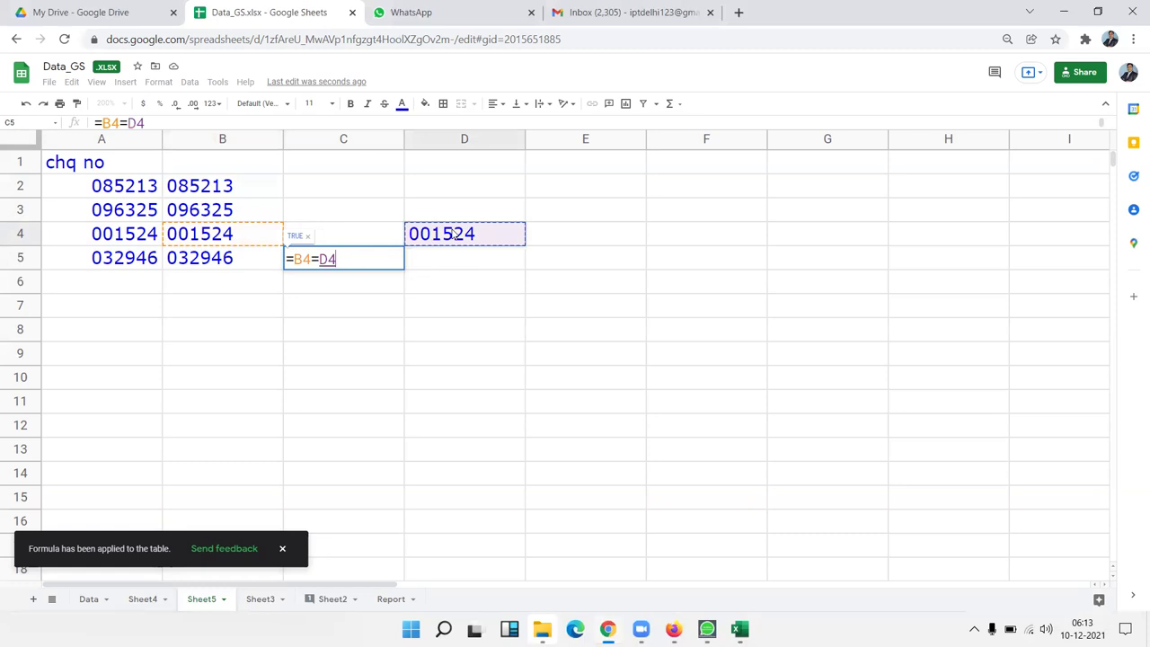
key("Return")
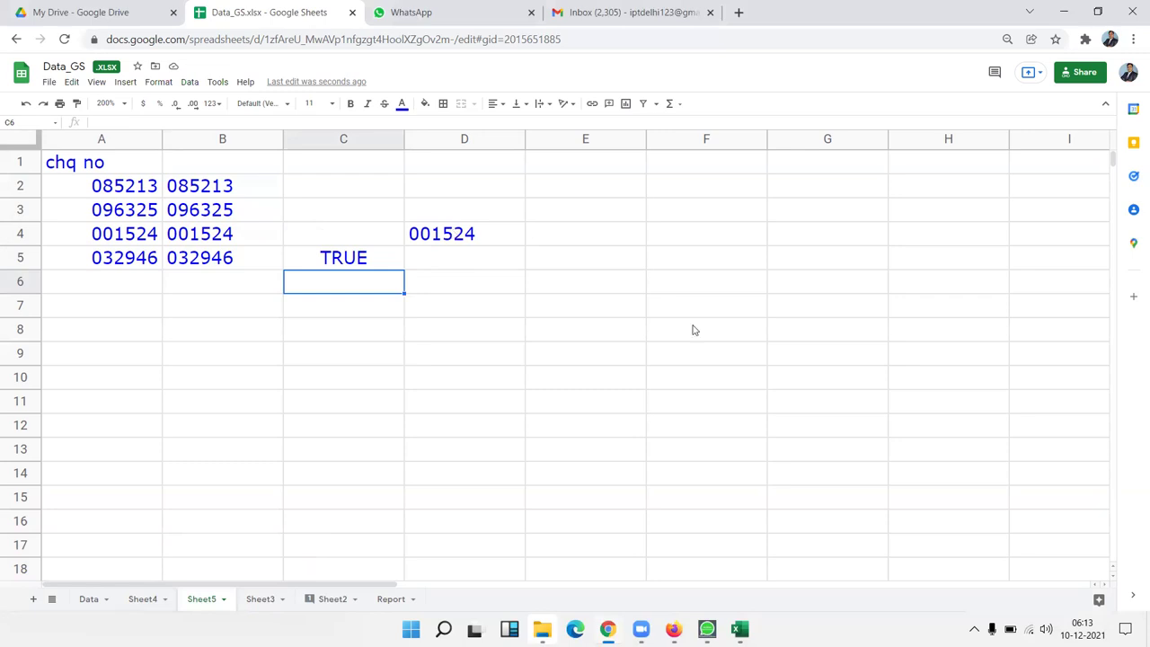
left_click(377, 331)
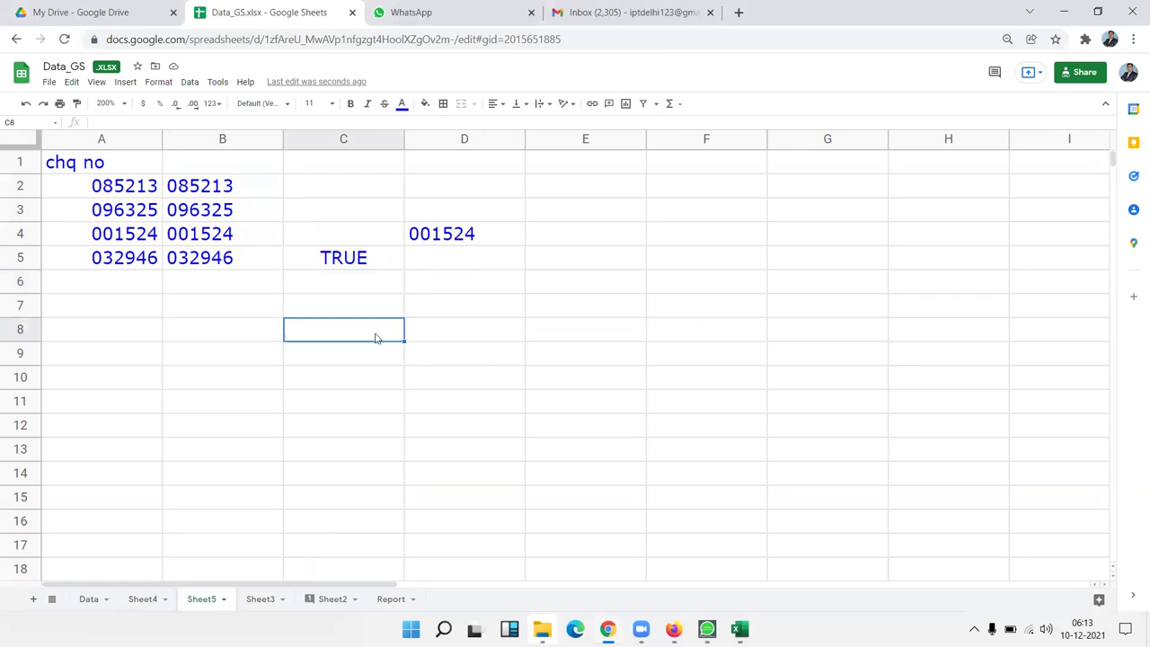
type("MR")
type("P 500")
Commit MRP 500 in C8, test =C8+0 in C10 (#VALUE!), then delete the test formula
key("Return")
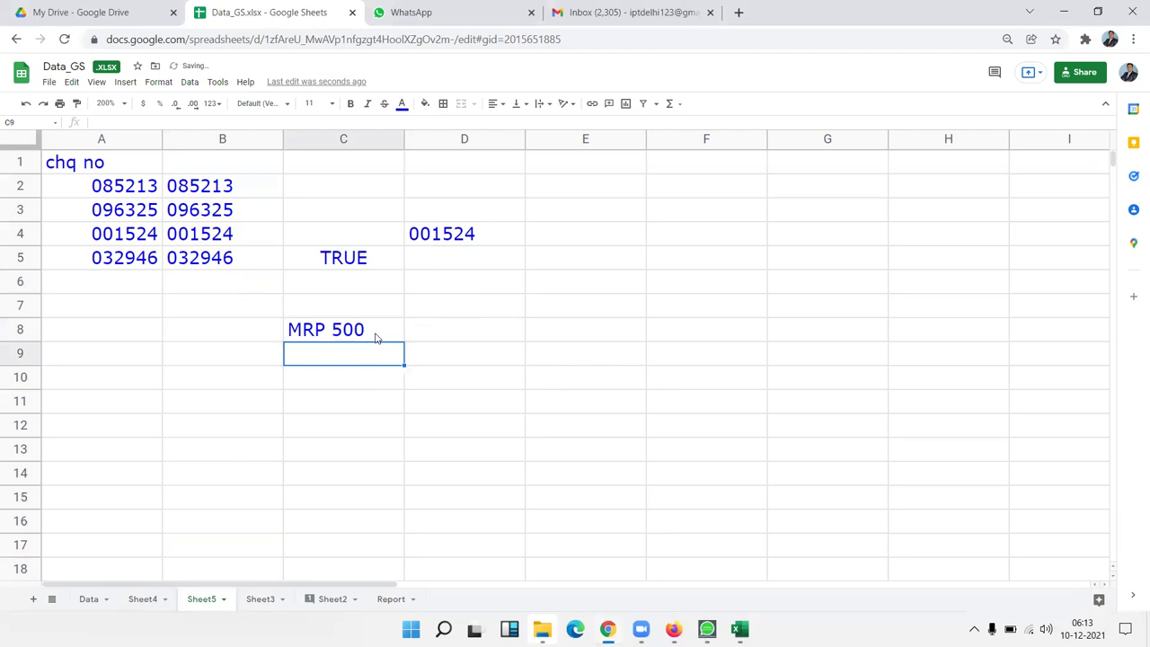
key("Up")
key("Down")
key("Down")
type("=")
key("Up")
key("Up")
key("Up")
key("Down")
type("+0")
key("Return")
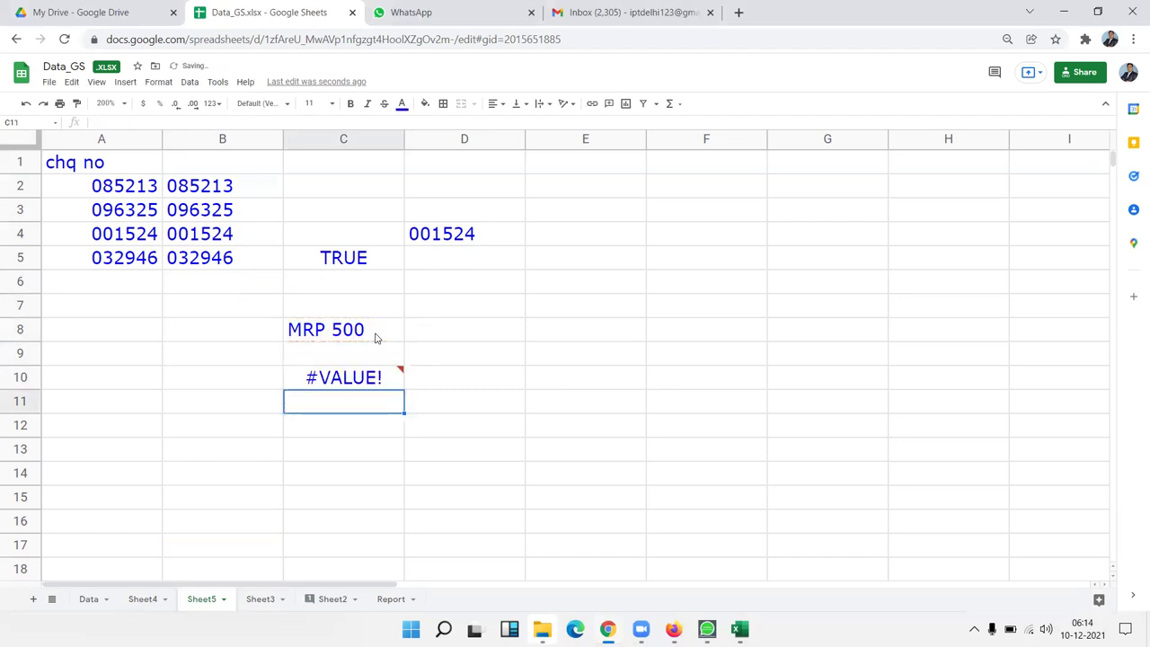
key("Up")
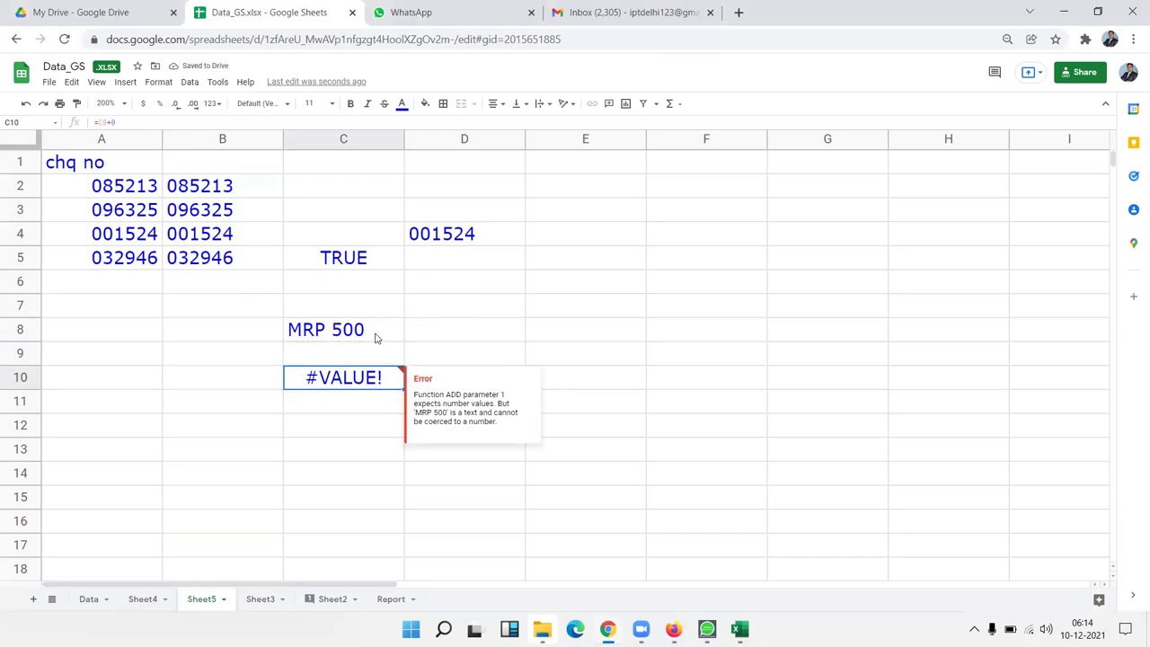
key("Delete")
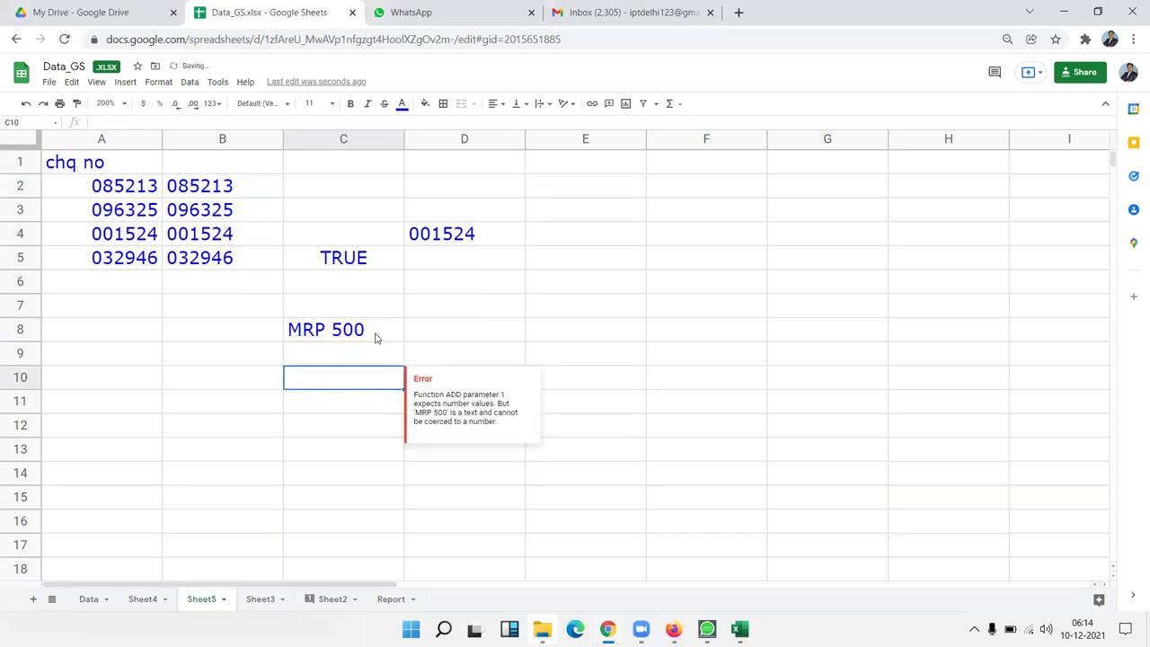
Replace the MRP 500 text in C8 with the plain number 500
key("Up")
key("Up")
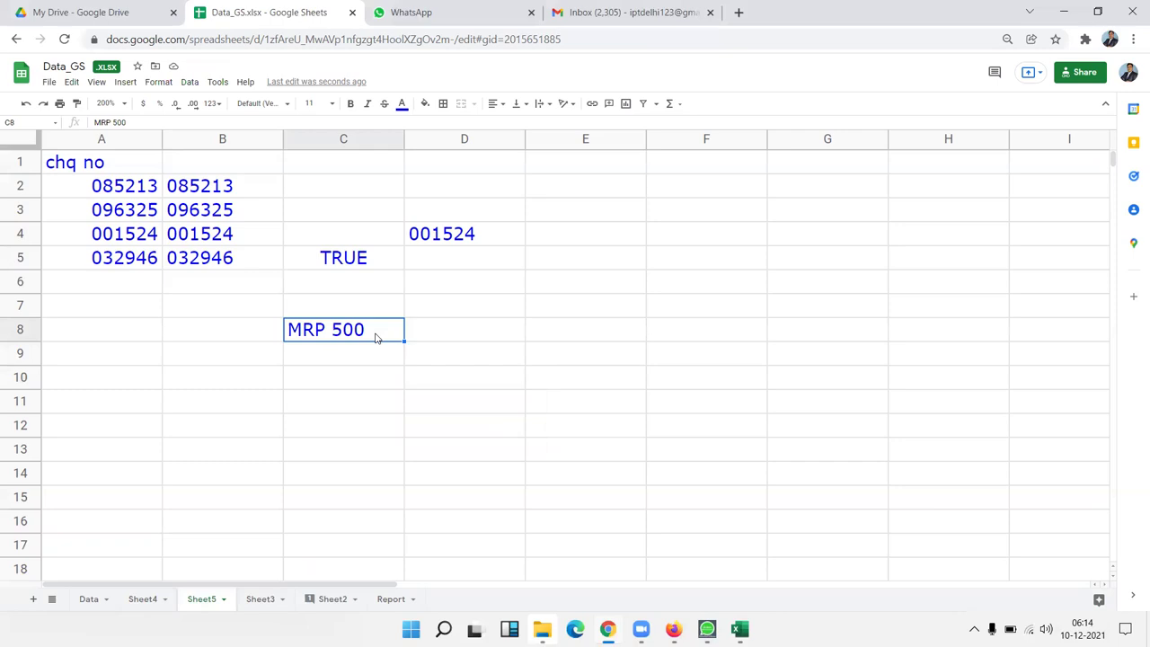
key("Delete")
type("500")
key("Return")
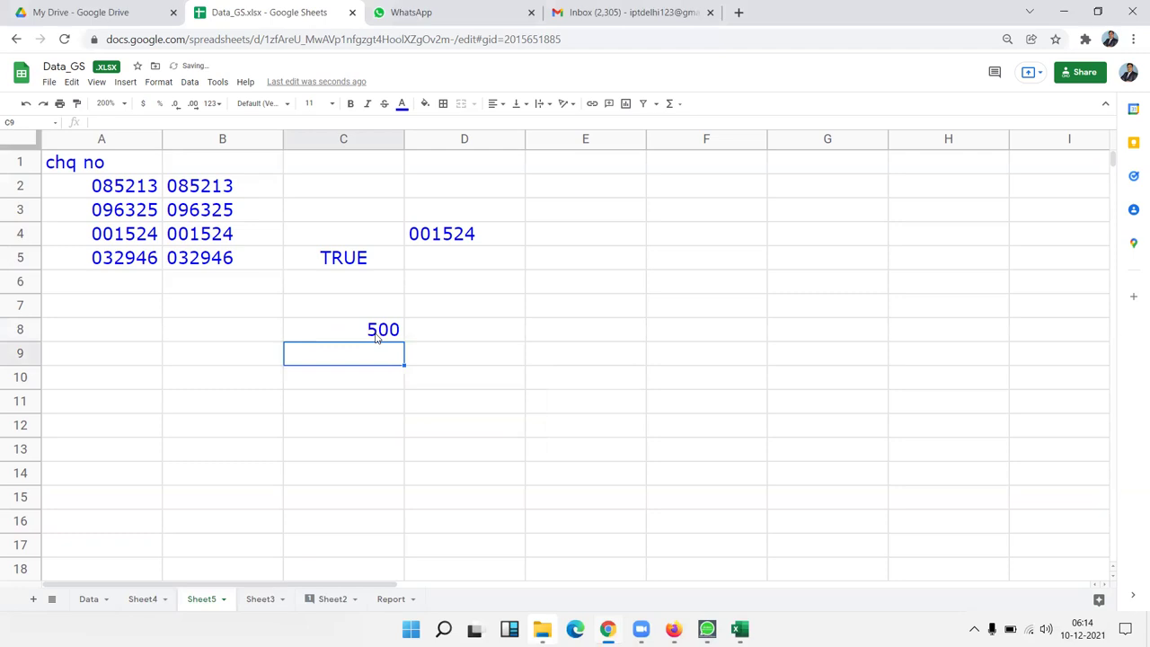
key("Up")
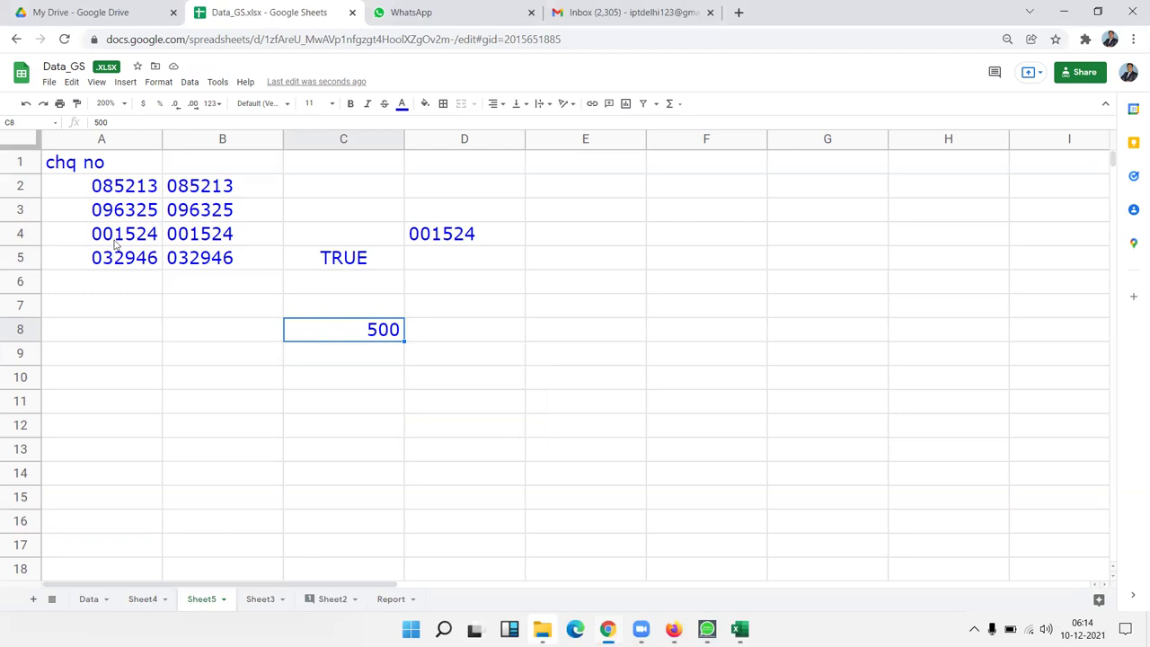
Give C8 the custom number format "MRP" so it shows MRP while storing 500
left_click(196, 186)
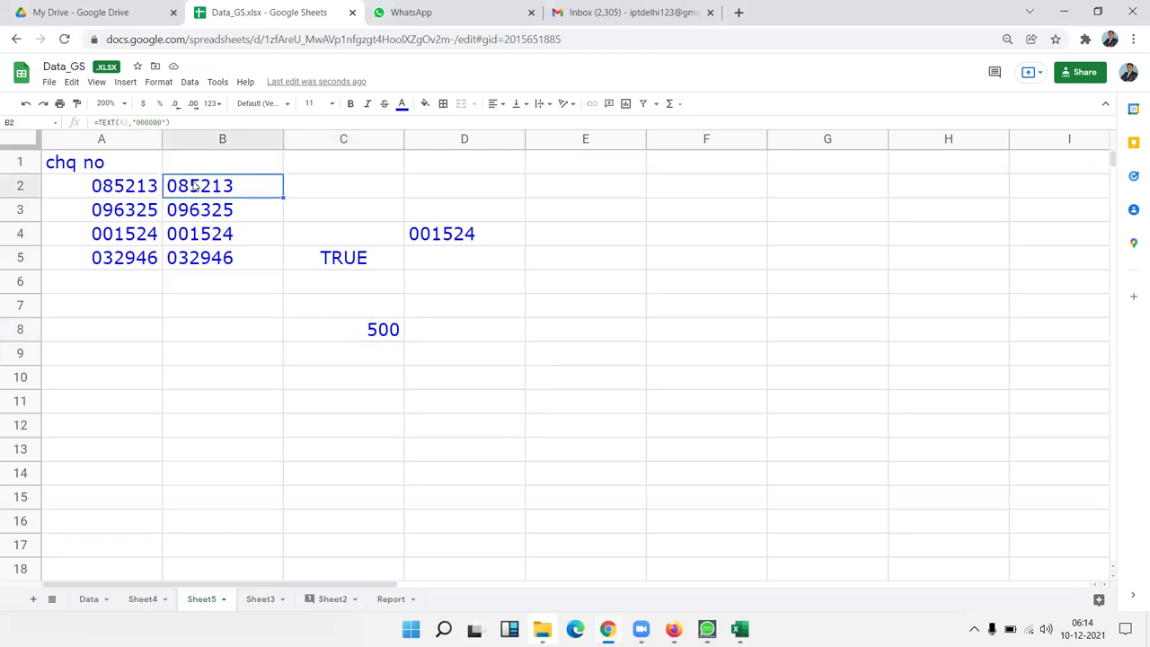
left_click(319, 335)
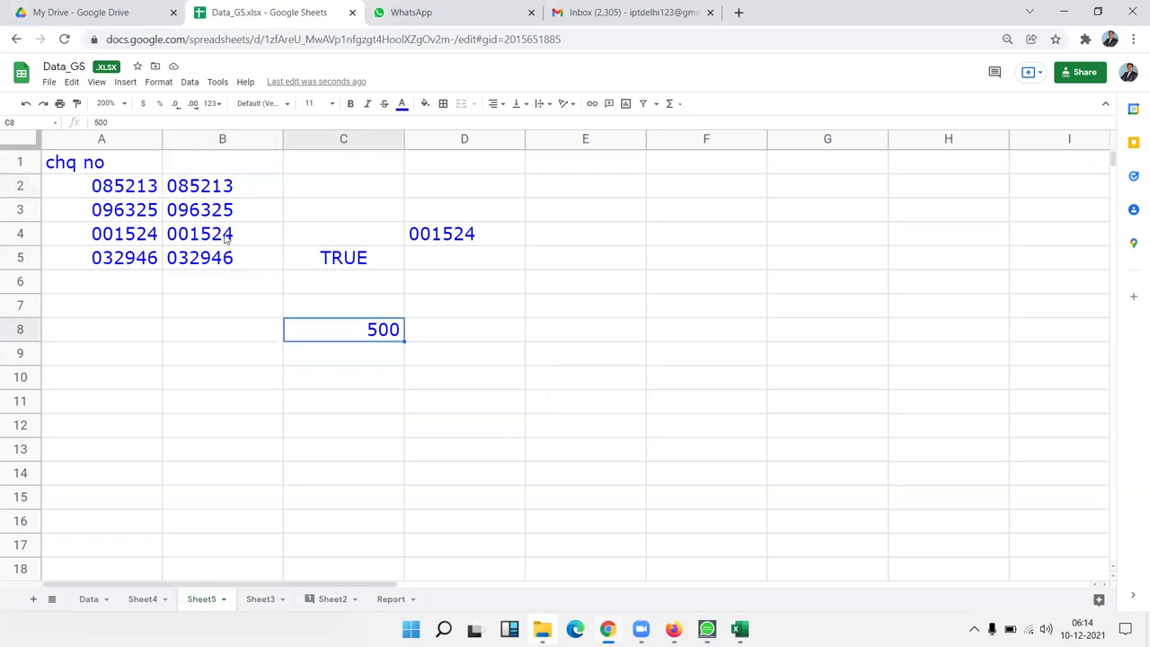
left_click(157, 82)
mouse_move(179, 133)
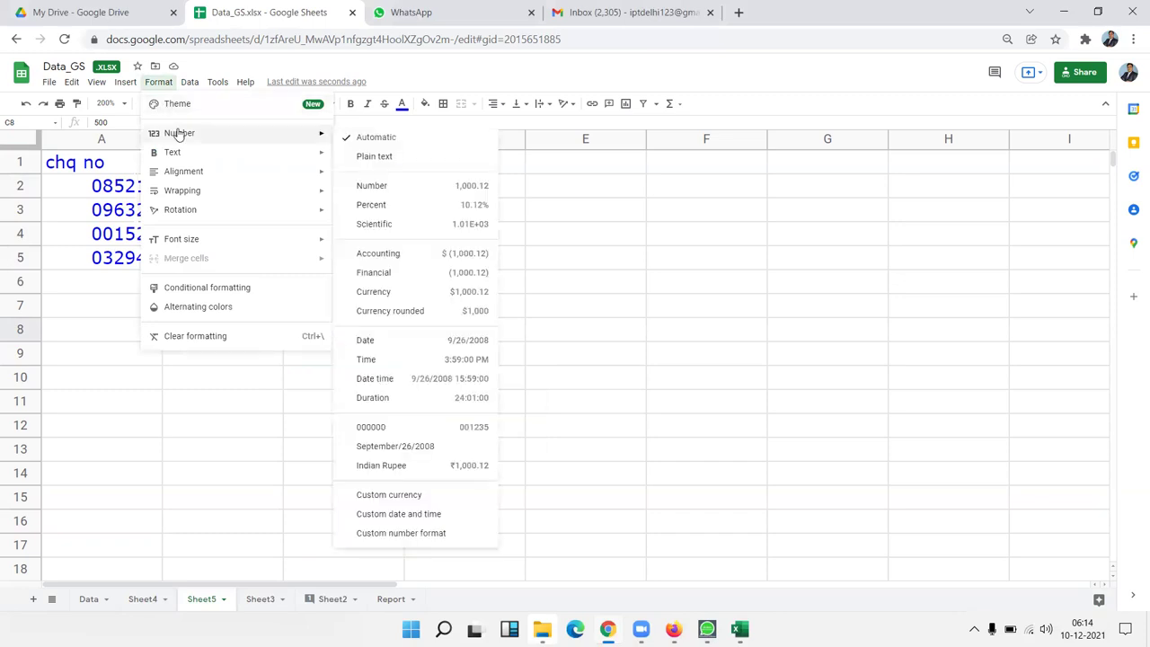
left_click(405, 536)
left_click_drag(494, 181, 603, 187)
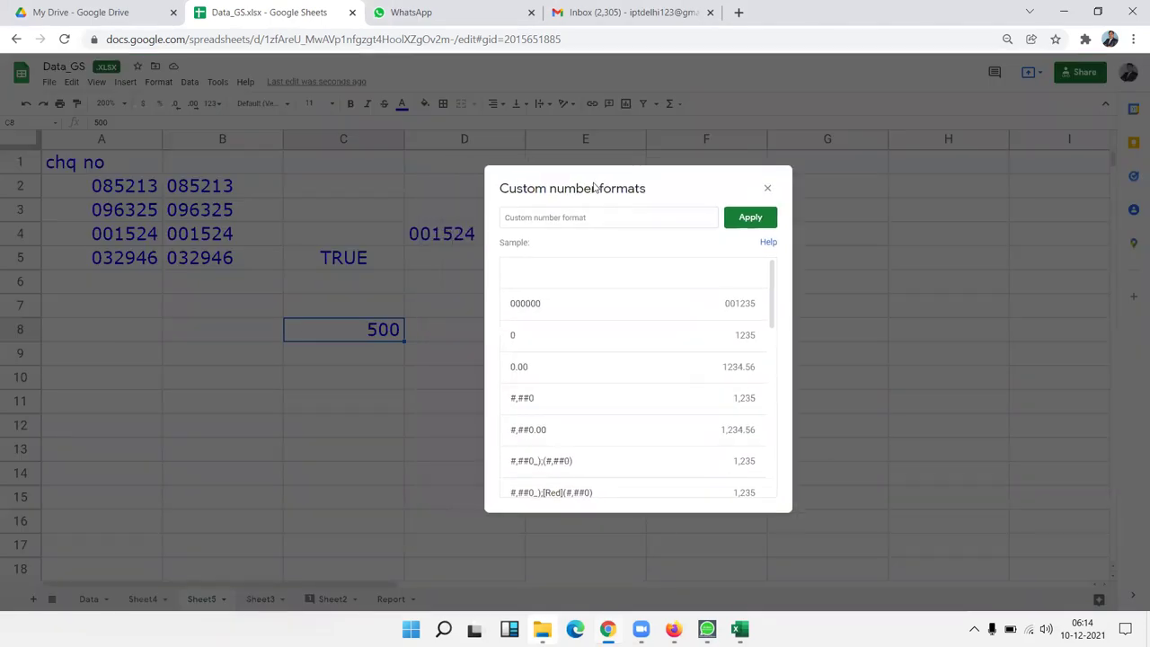
scroll(717, 369, "down", 5)
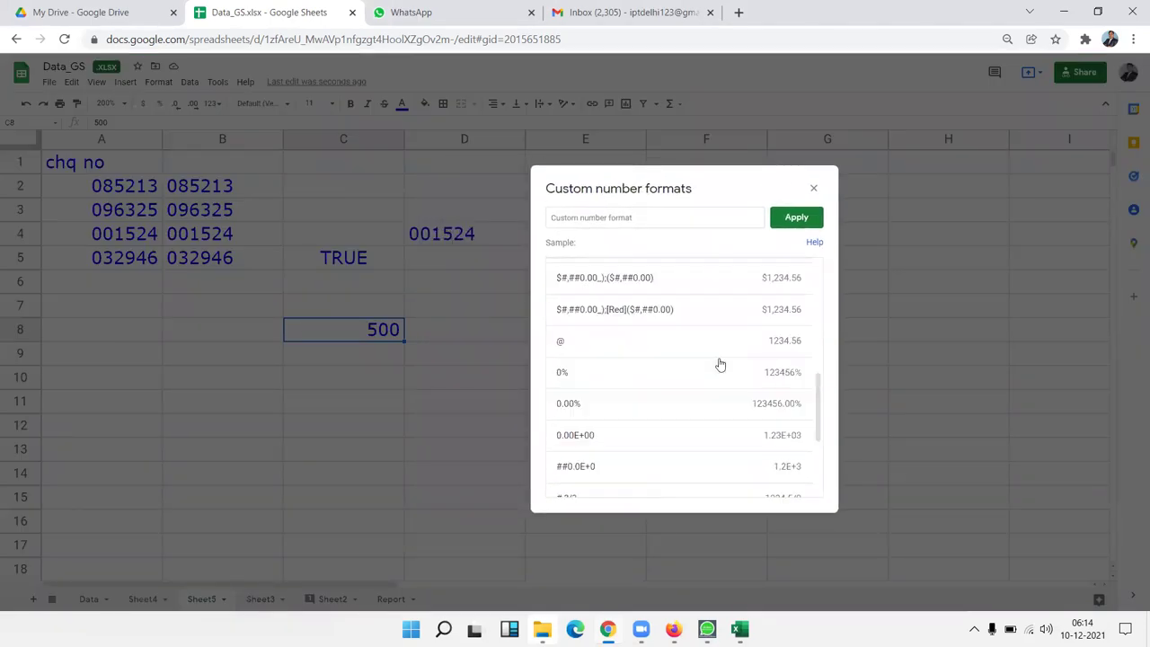
scroll(717, 364, "down", 3)
scroll(708, 441, "up", 5)
scroll(707, 441, "up", 3)
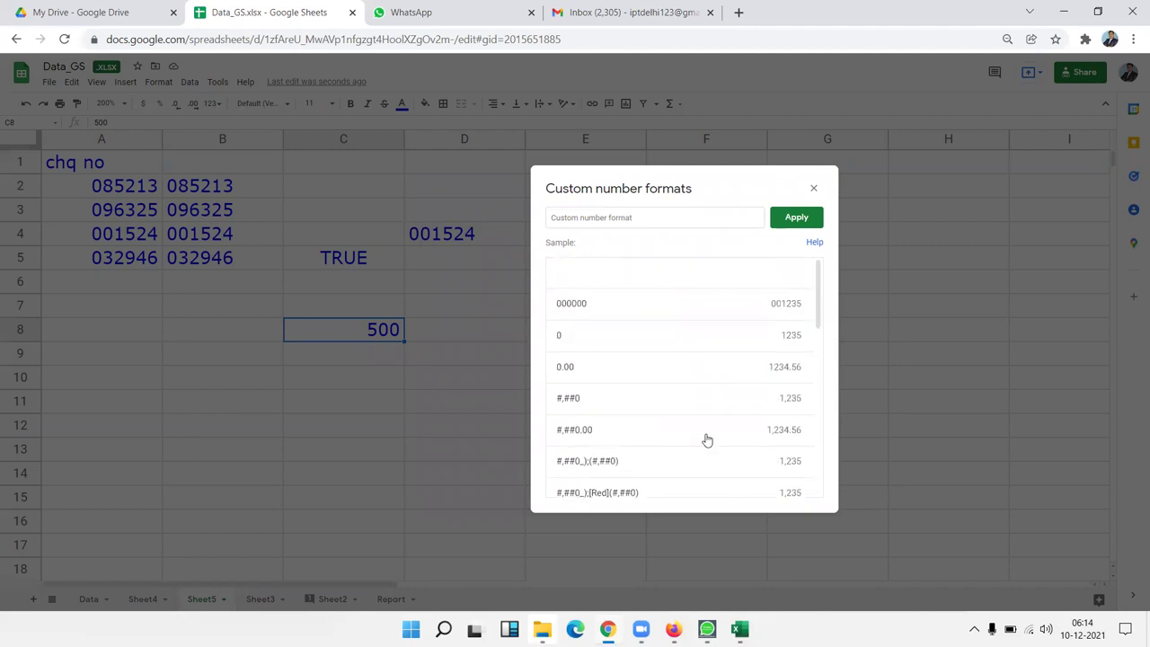
left_click(590, 219)
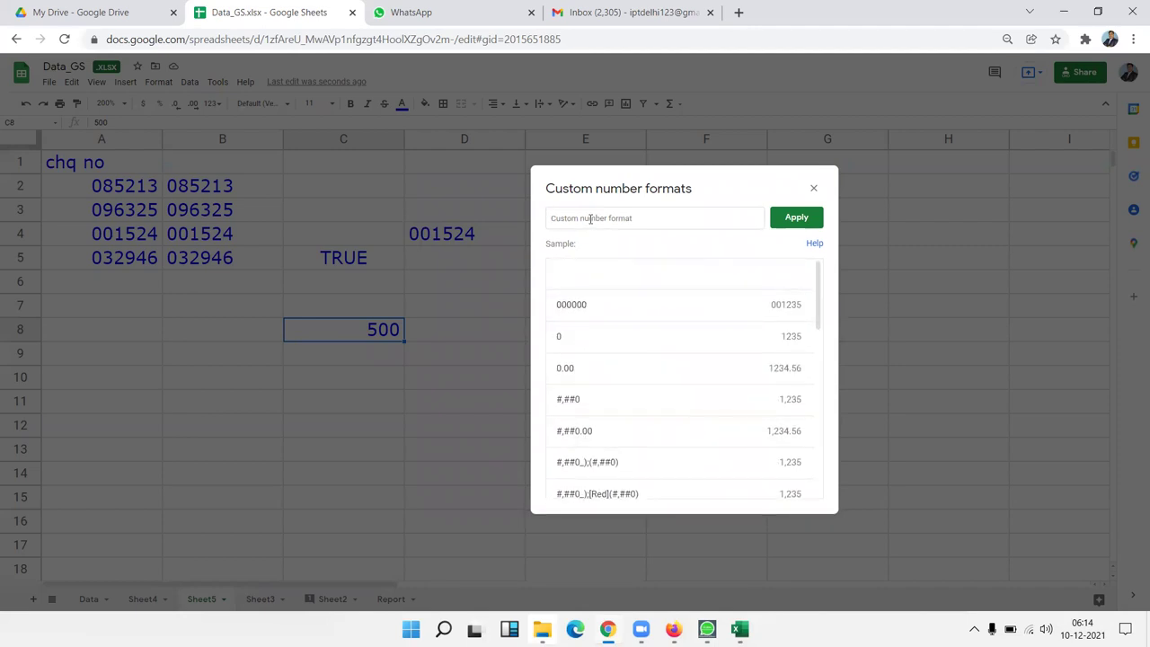
type("1")
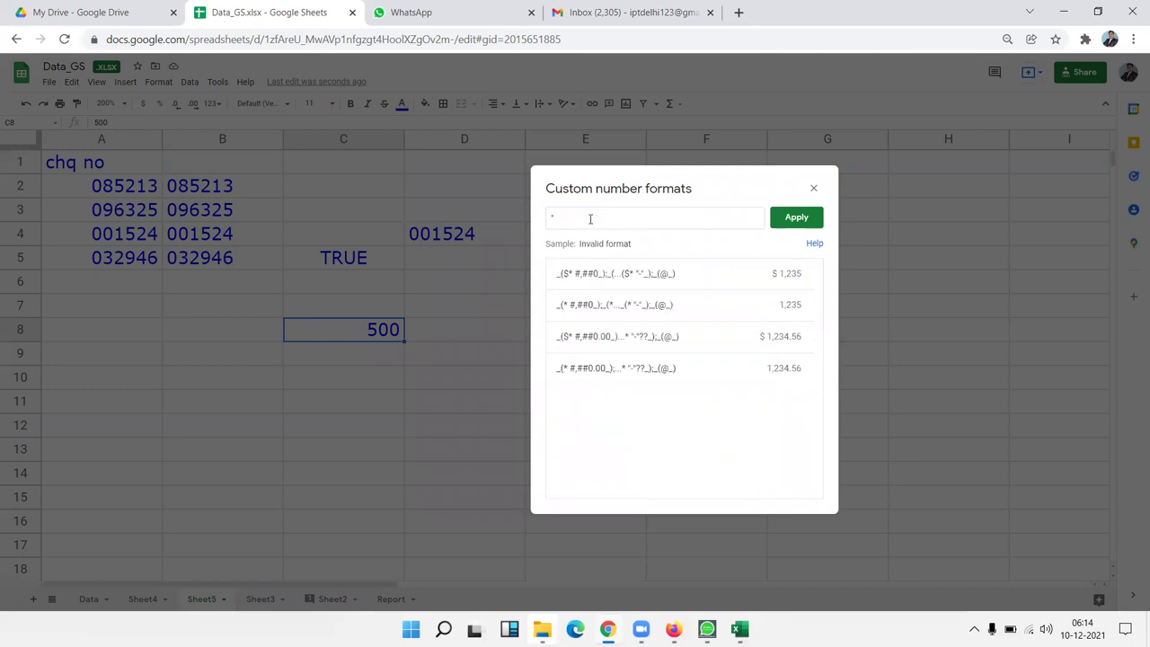
type("MRP\"")
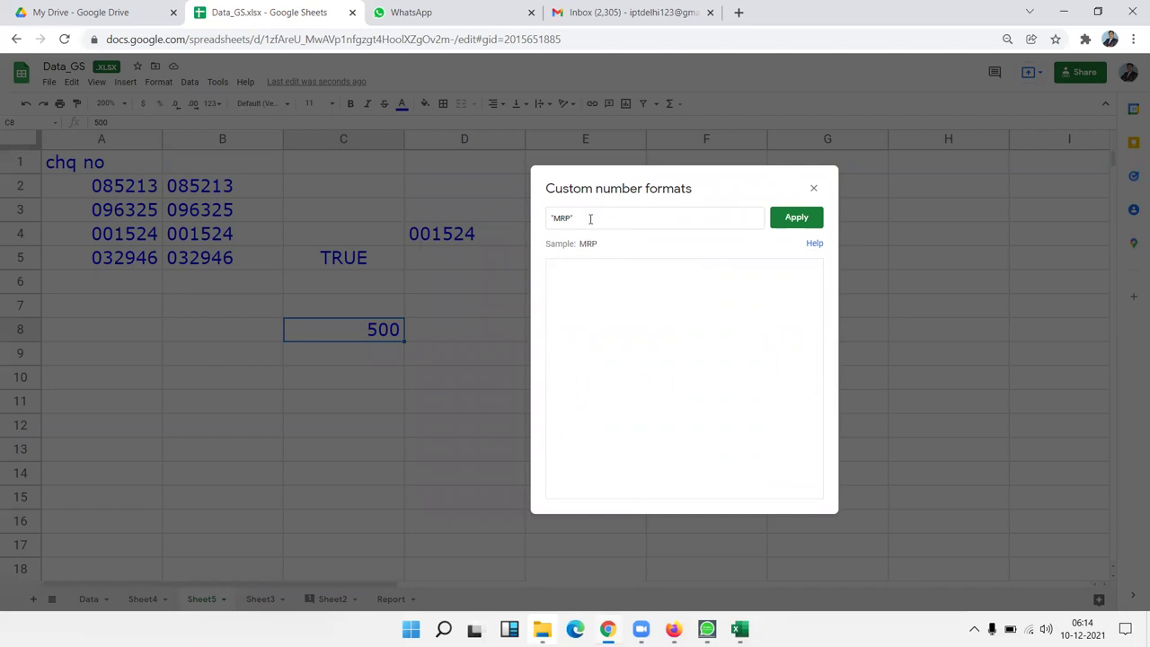
left_click(780, 227)
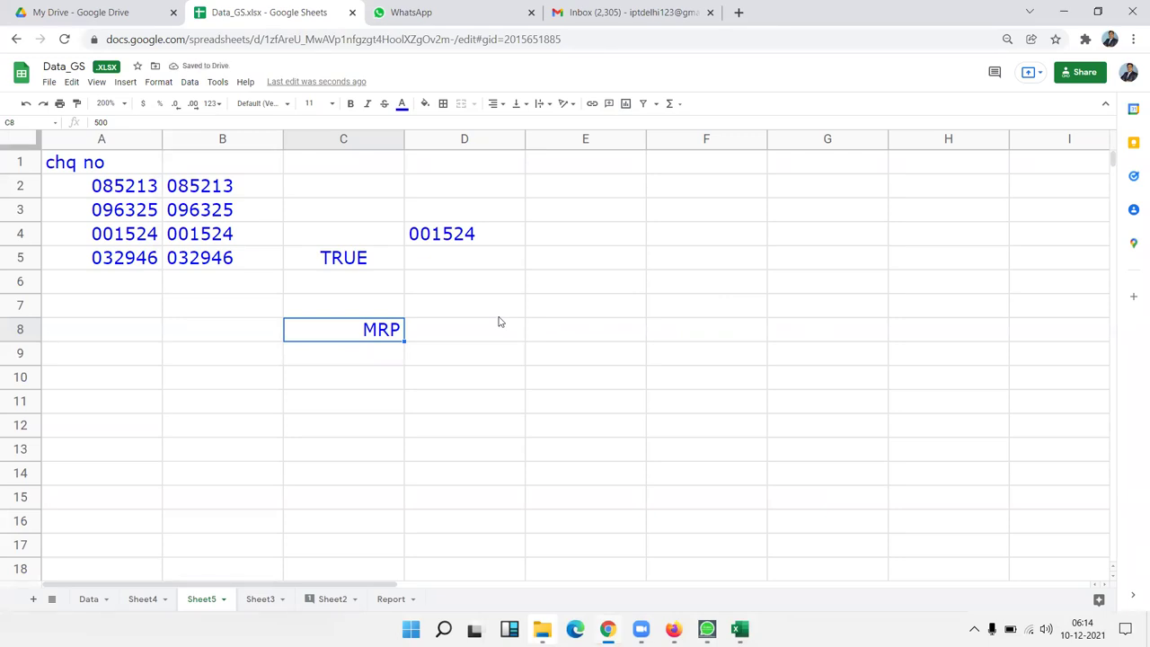
Change C8's custom number format to "MRP" 0 so it displays MRP 500
left_click(157, 82)
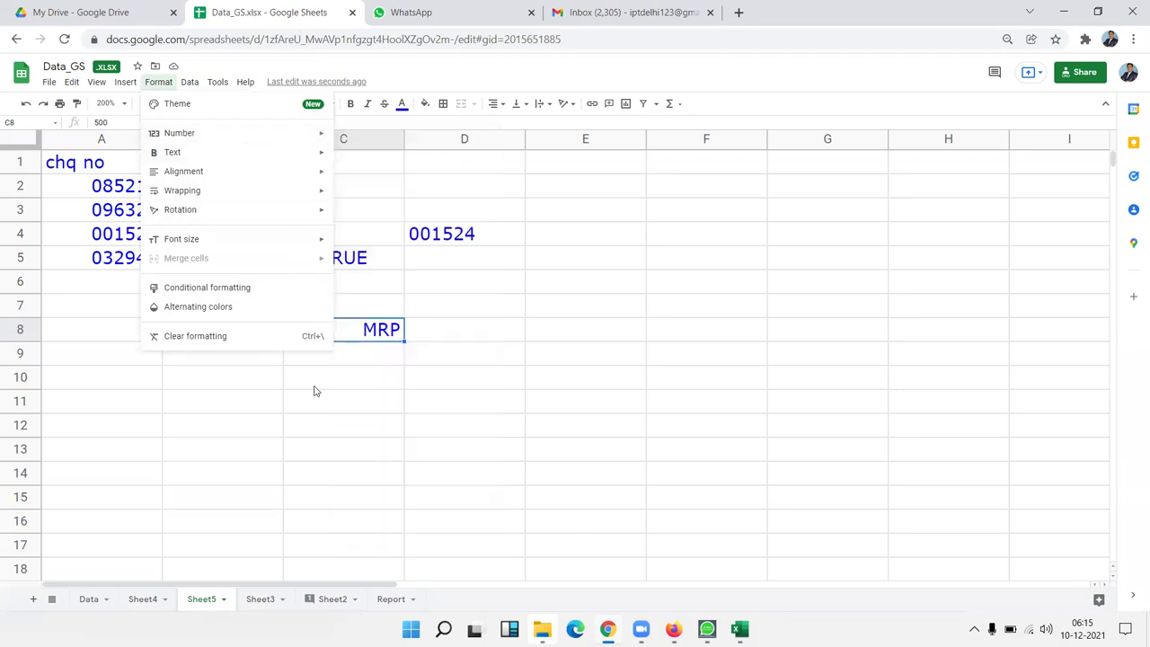
left_click(252, 84)
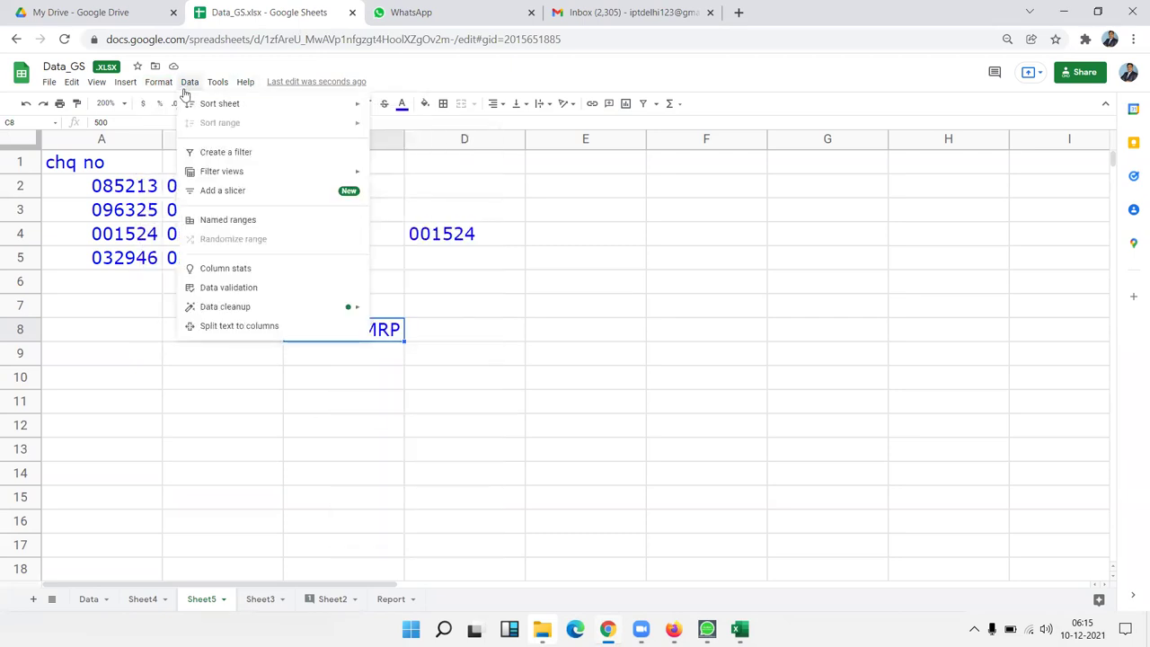
mouse_move(159, 83)
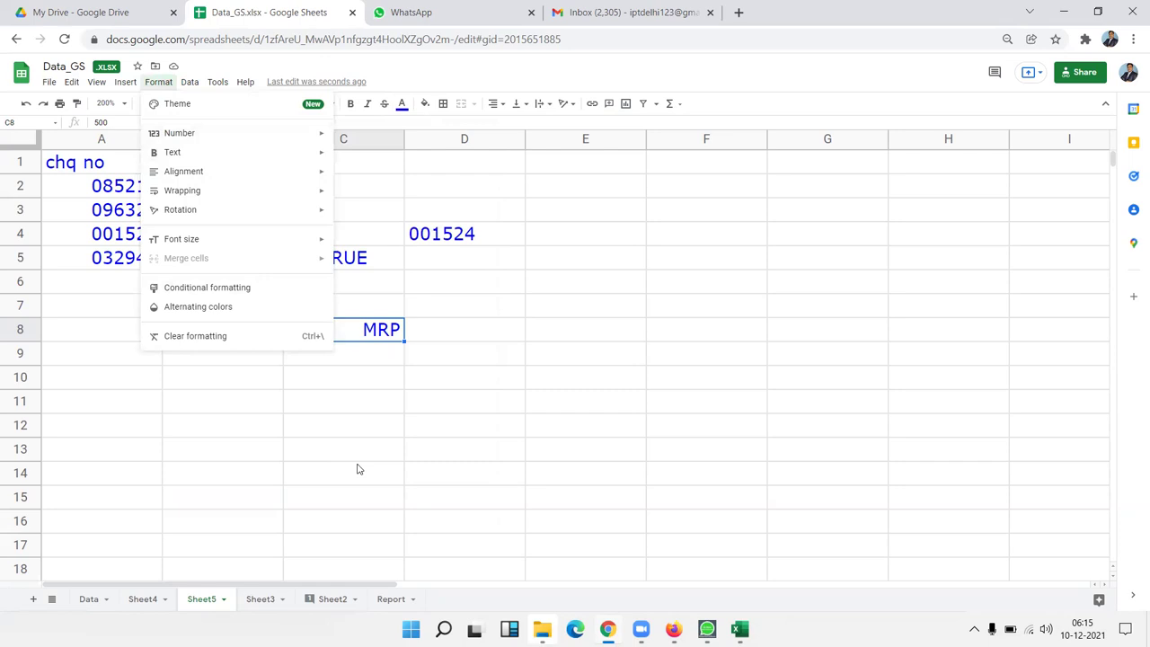
mouse_move(277, 132)
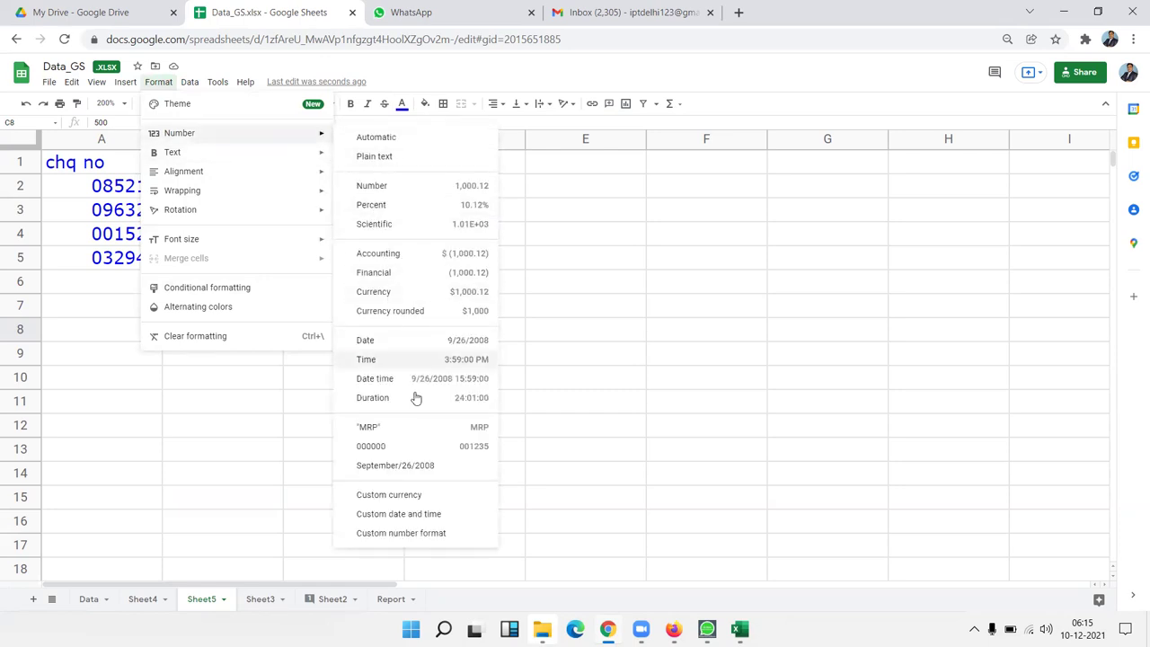
left_click(415, 534)
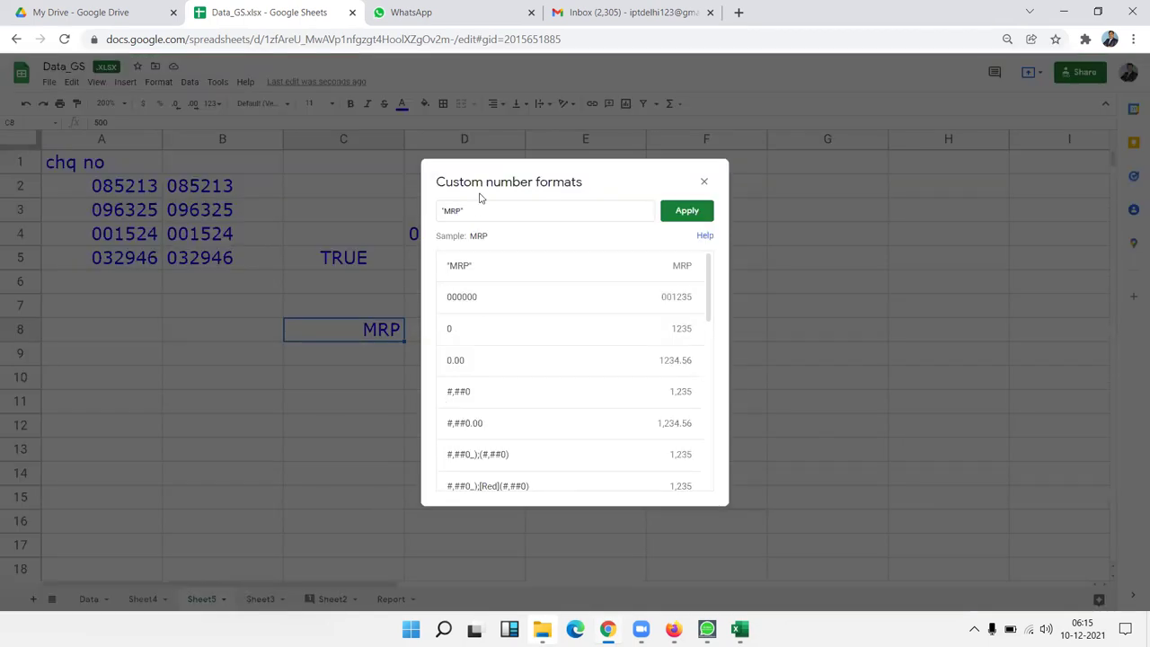
triple_click(532, 180)
left_click(510, 213)
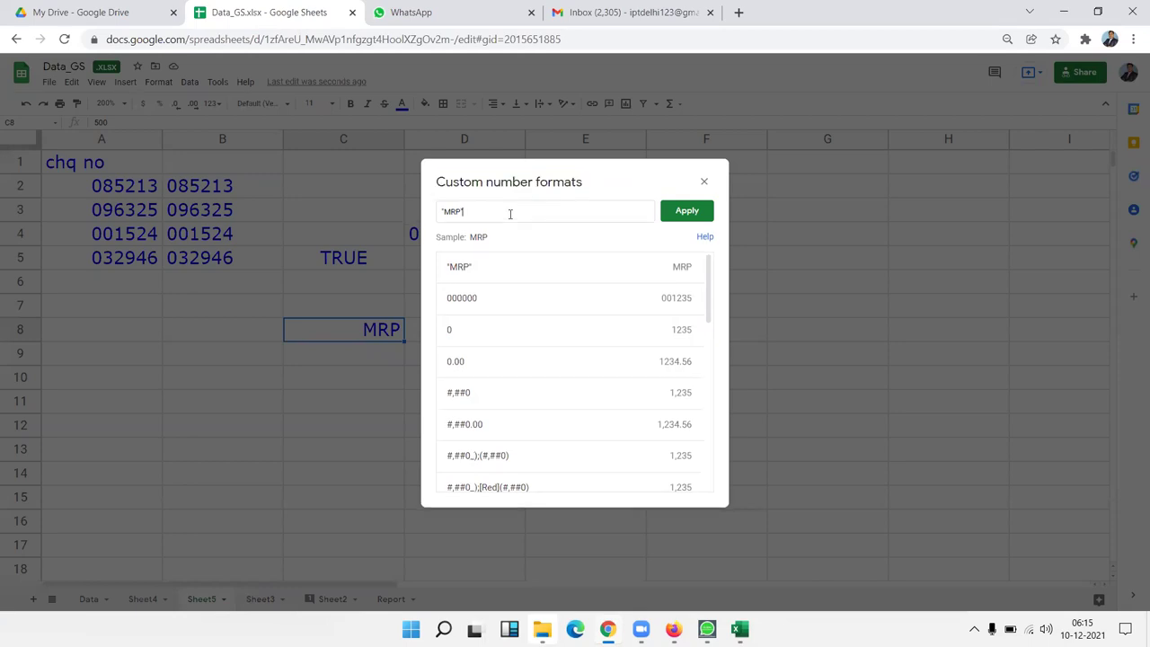
type("0")
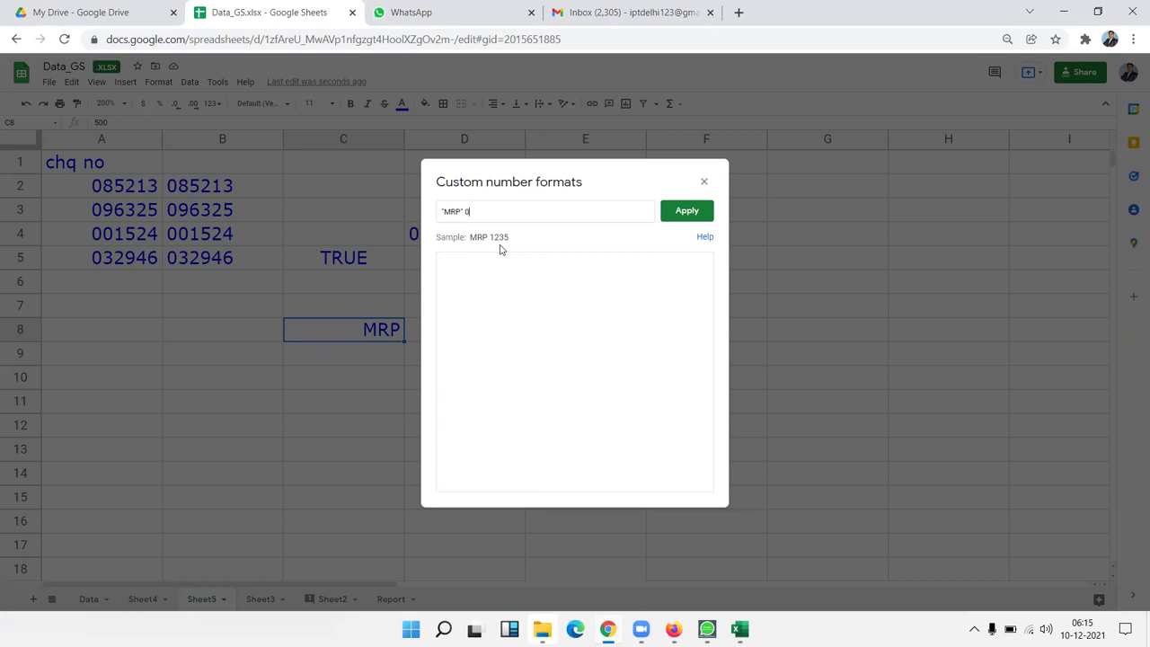
left_click(707, 213)
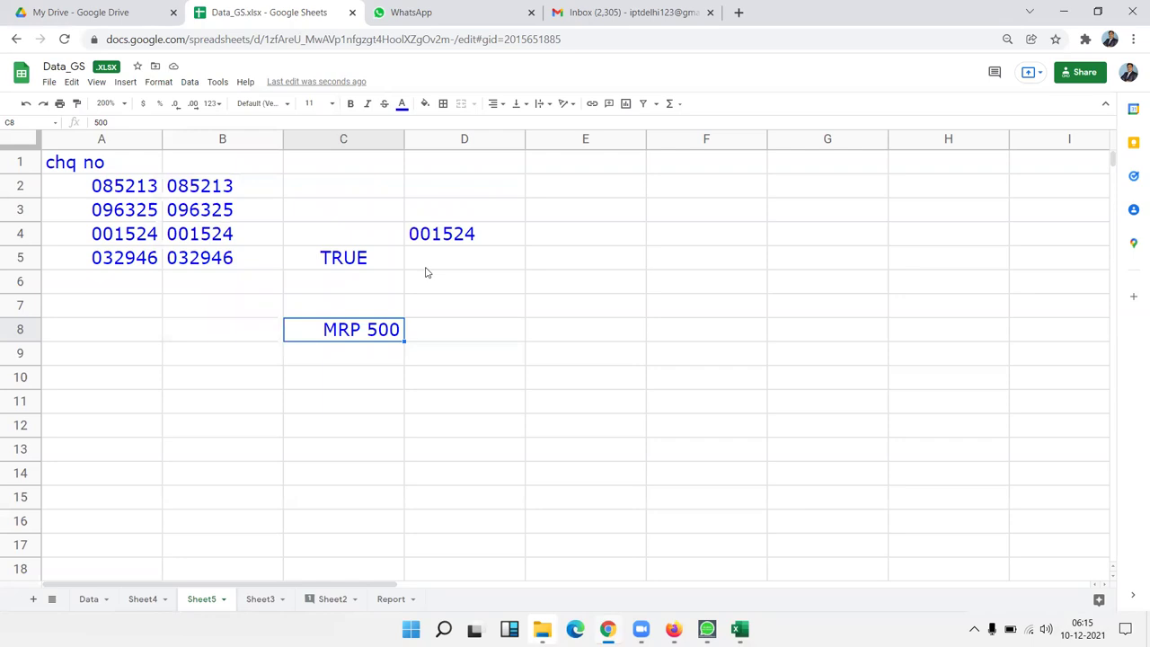
Replace the value in C8 with 5
type("5")
key("Return")
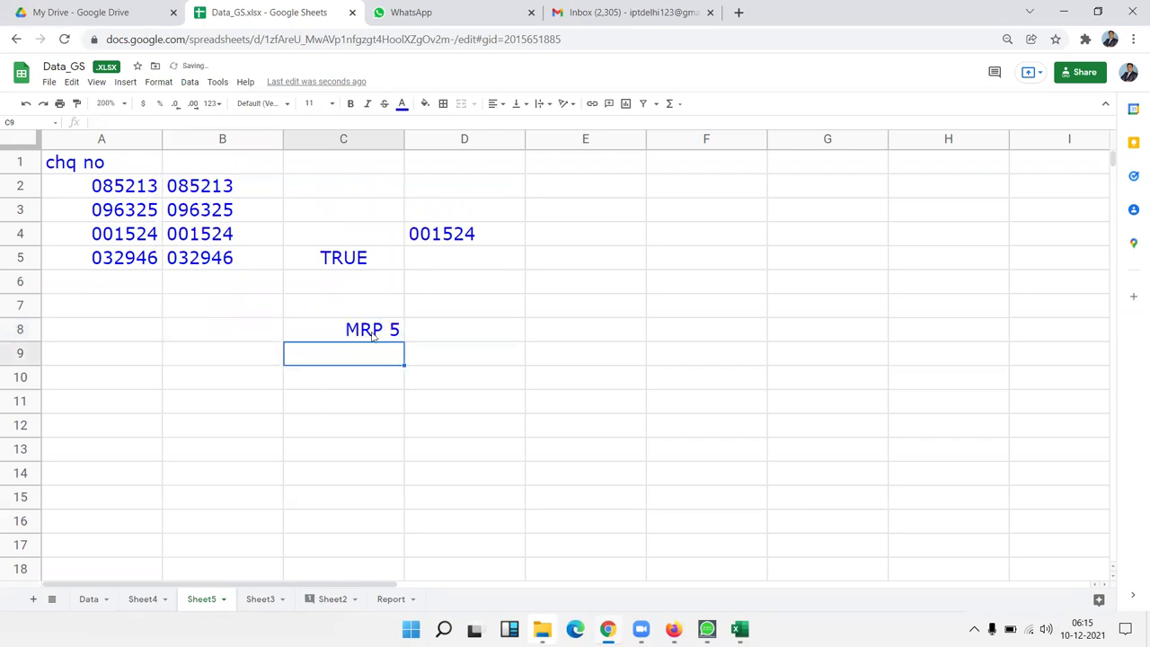
left_click(372, 333)
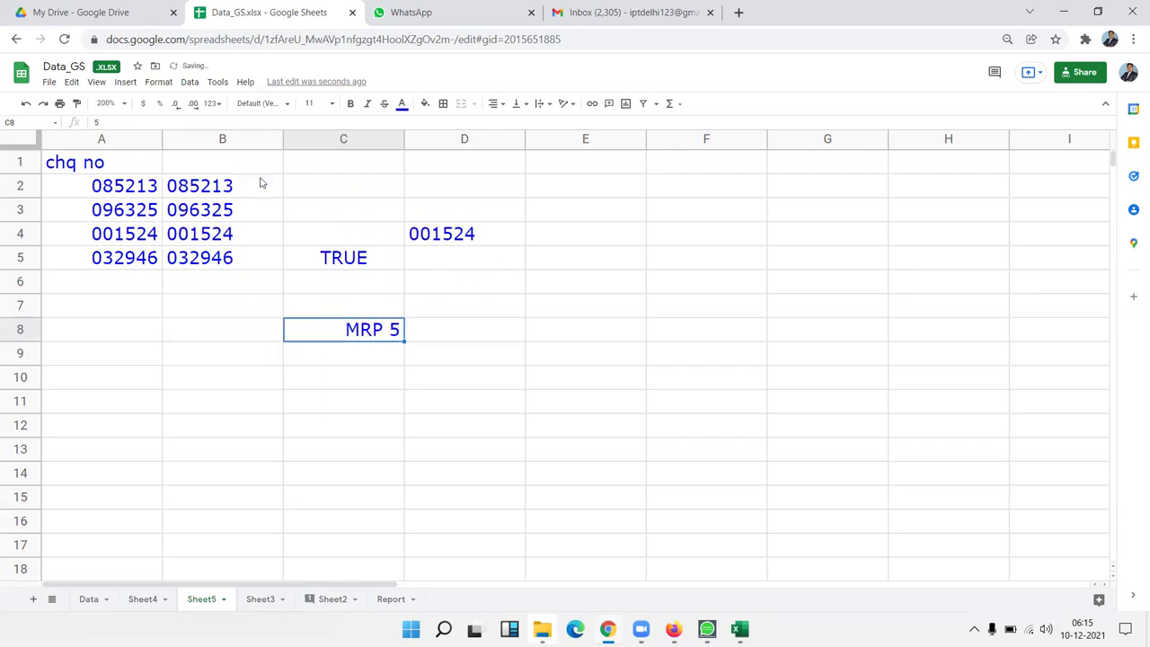
Change C8's custom number format to "MRP" 00 so it displays MRP 05
left_click(155, 87)
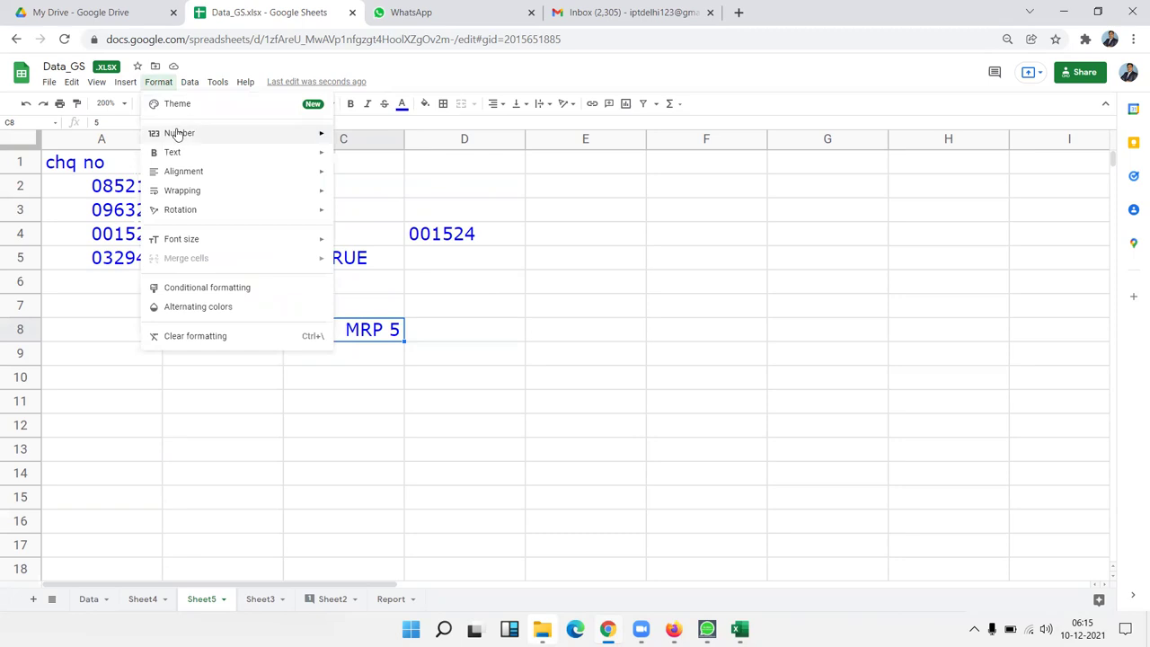
mouse_move(176, 133)
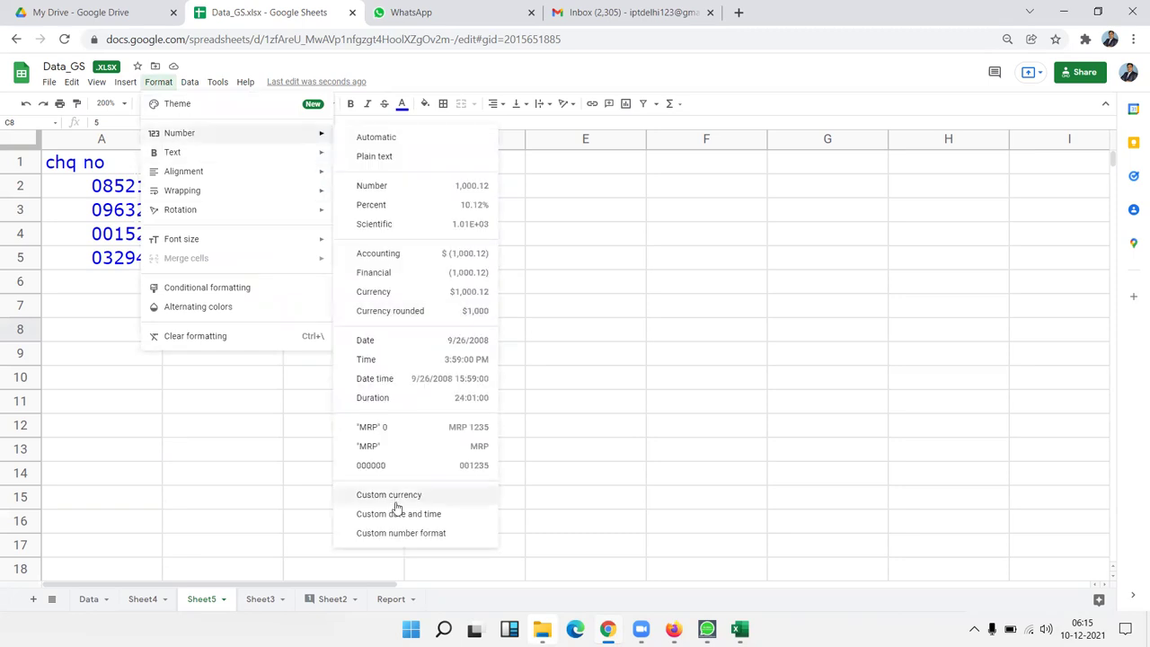
left_click(399, 533)
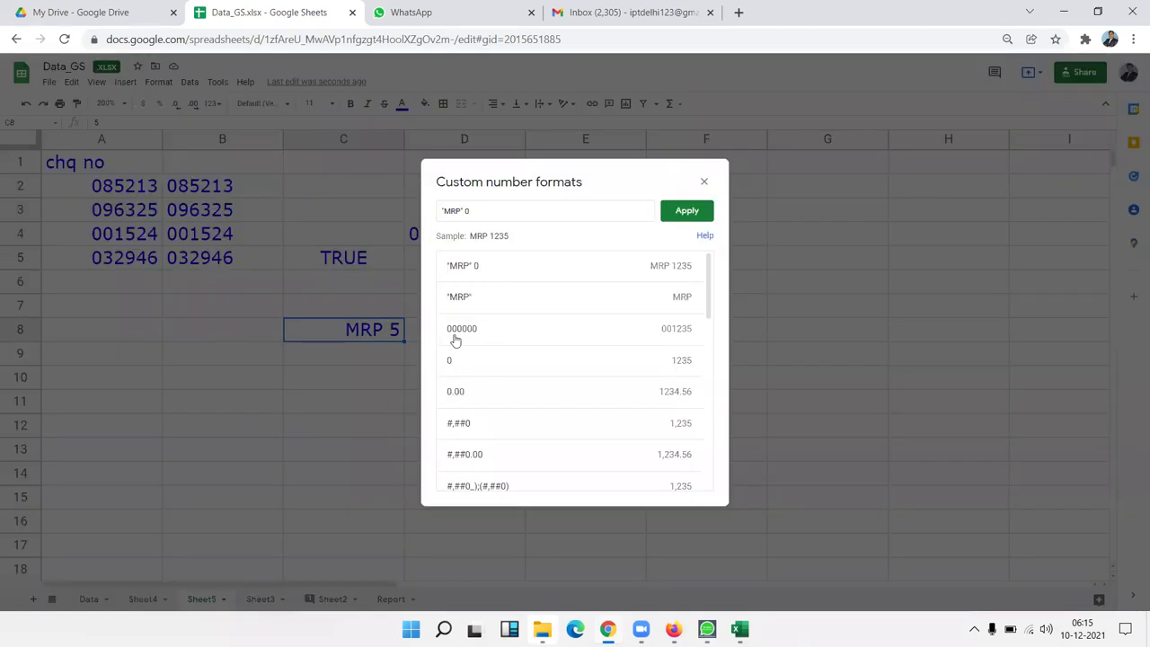
left_click(491, 210)
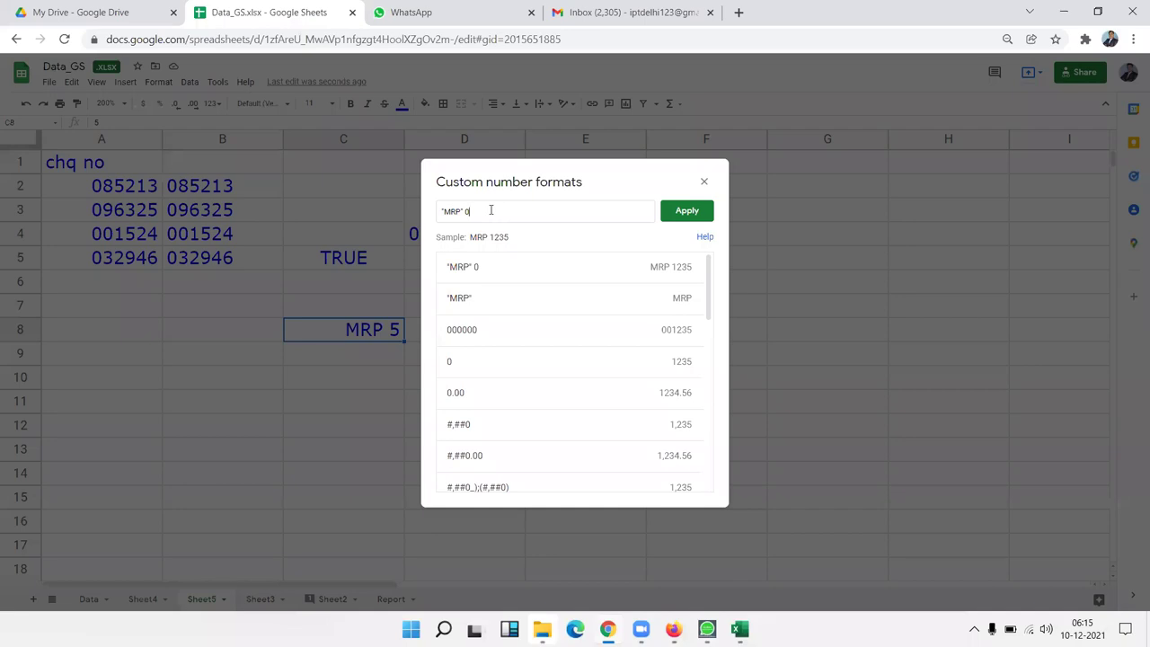
type("0")
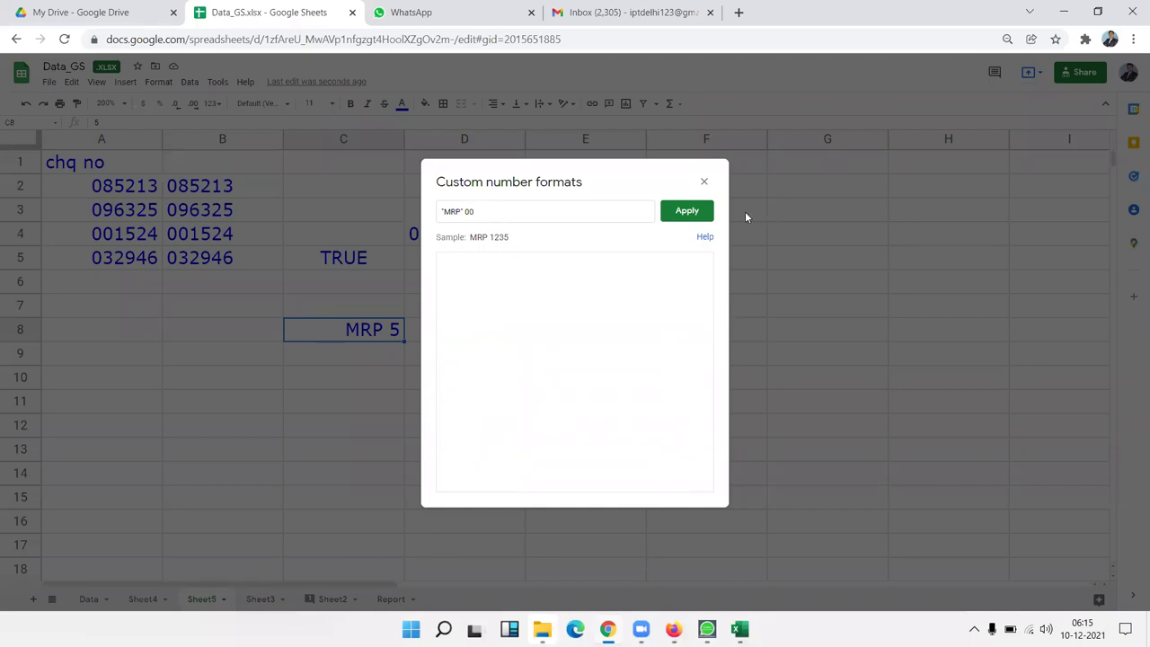
left_click(704, 212)
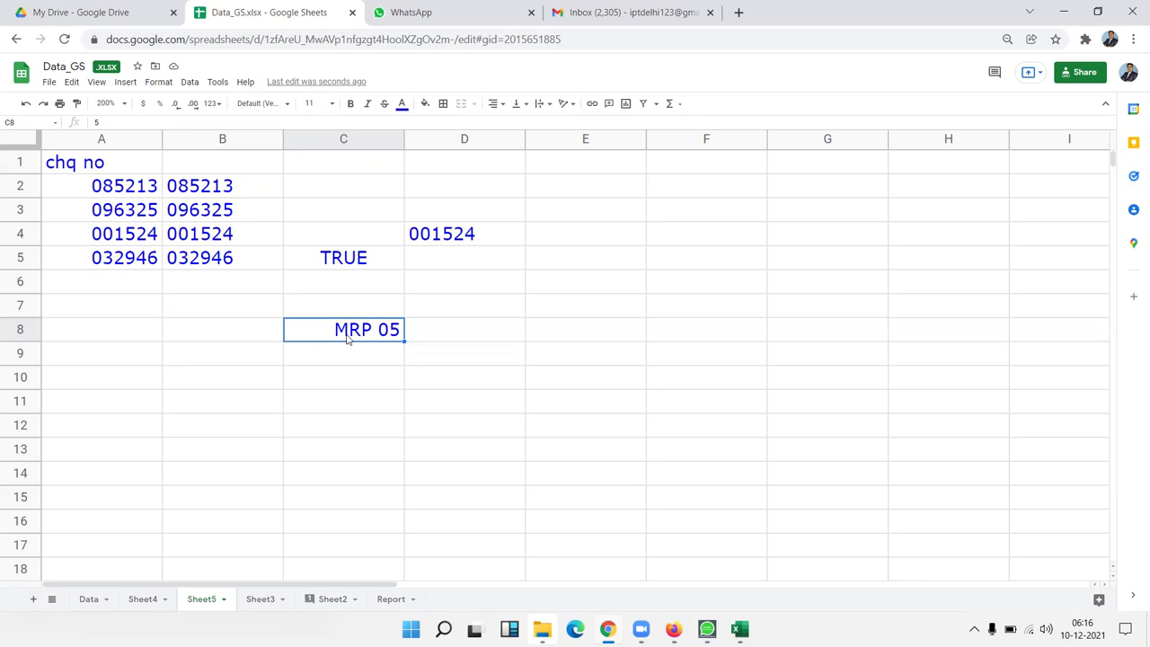
Enter =C8+30 in C9 so it displays MRP 35
key("Return")
type("=")
left_click(347, 338)
type("+30")
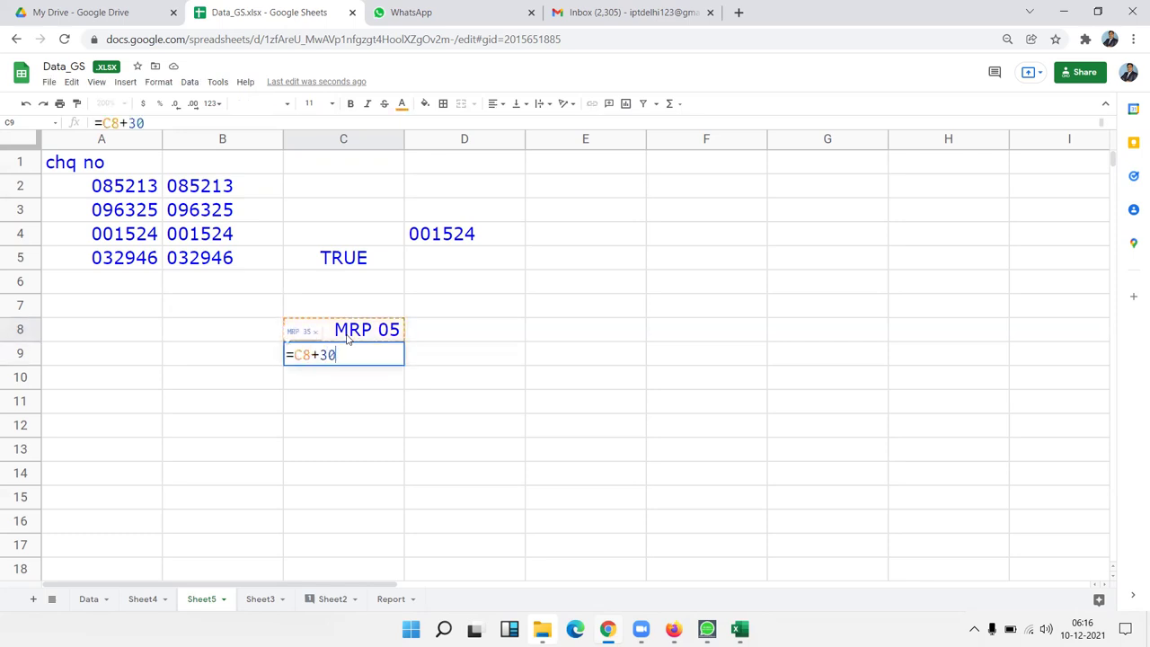
key("Return")
Check C8 and the =C8+30 formula in C9 without changing it, then select C1:D9
left_click(348, 338)
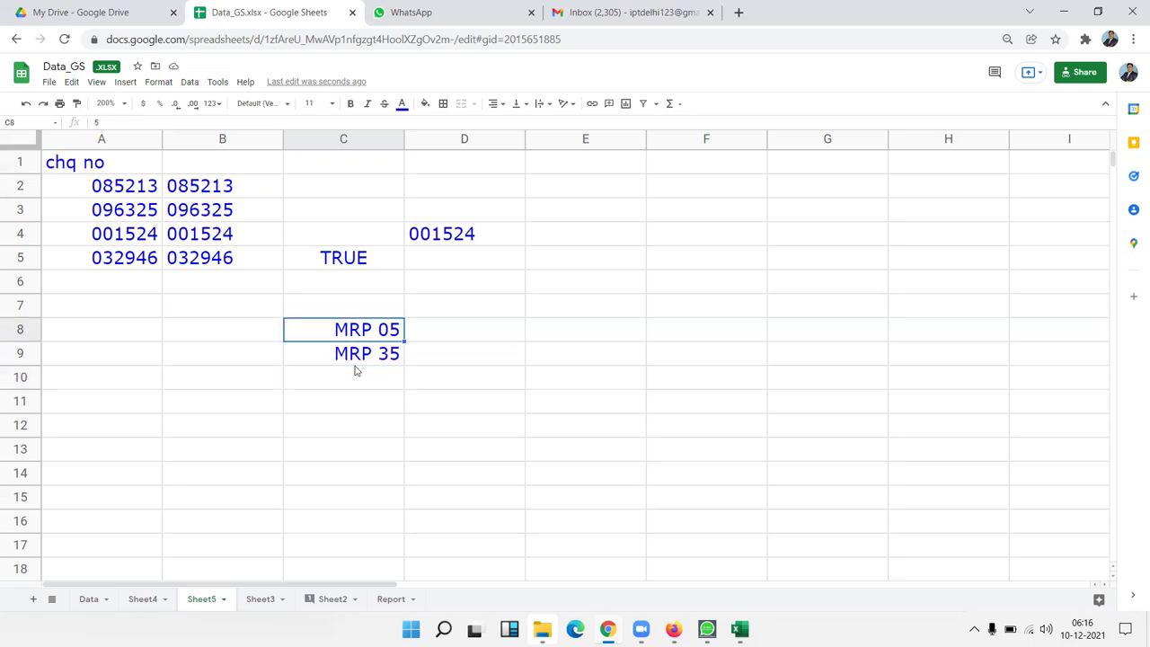
double_click(356, 362)
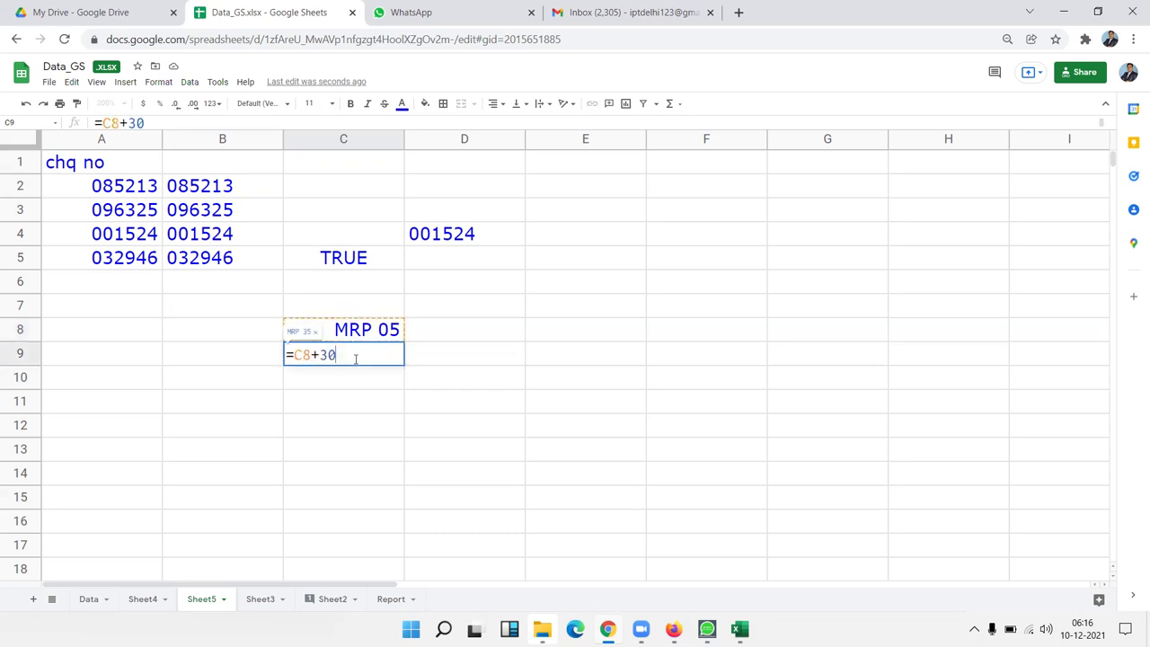
key("Escape")
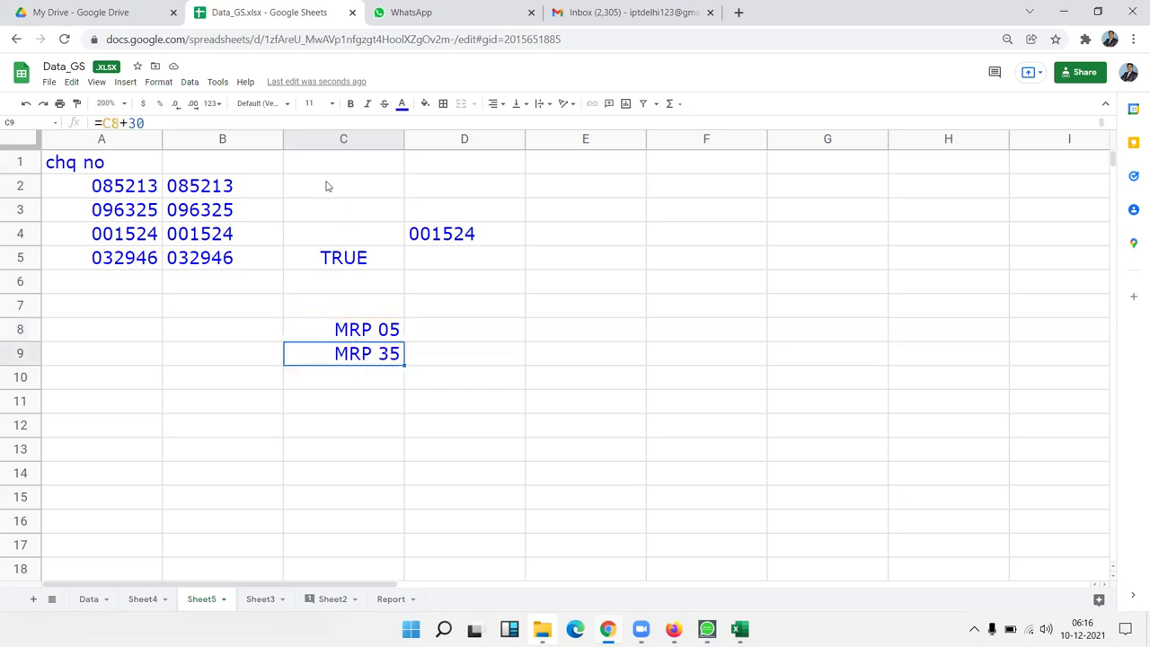
left_click_drag(320, 166, 458, 366)
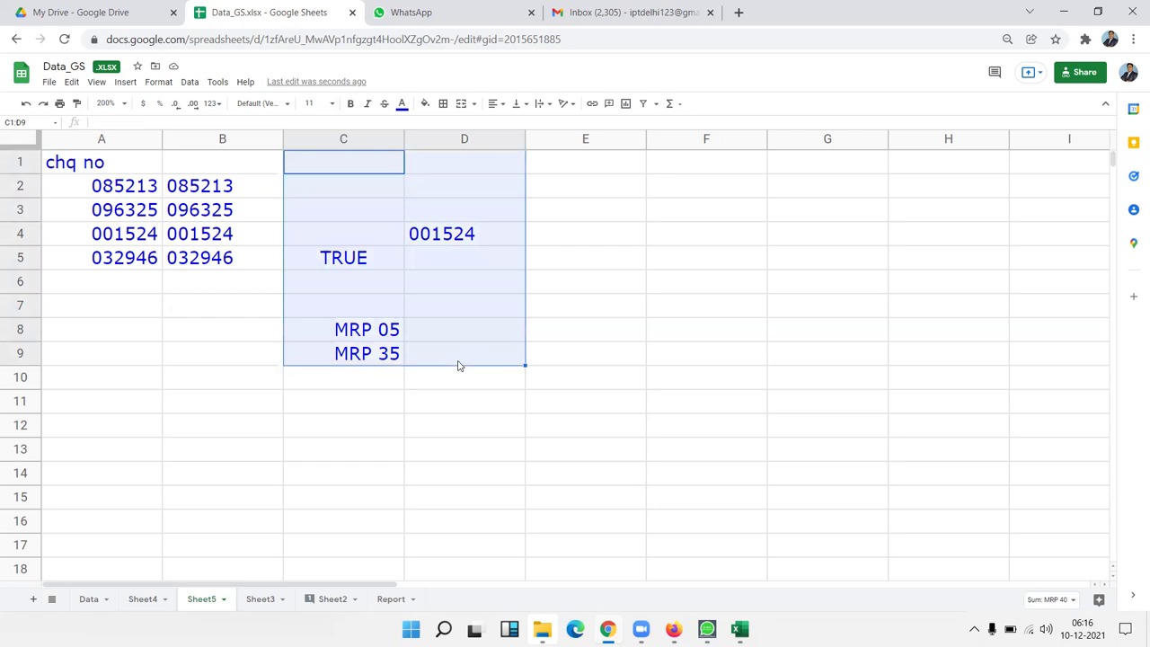
Clear C1:D9 and enter the heading Mobile in C1
key("Delete")
left_click(355, 170)
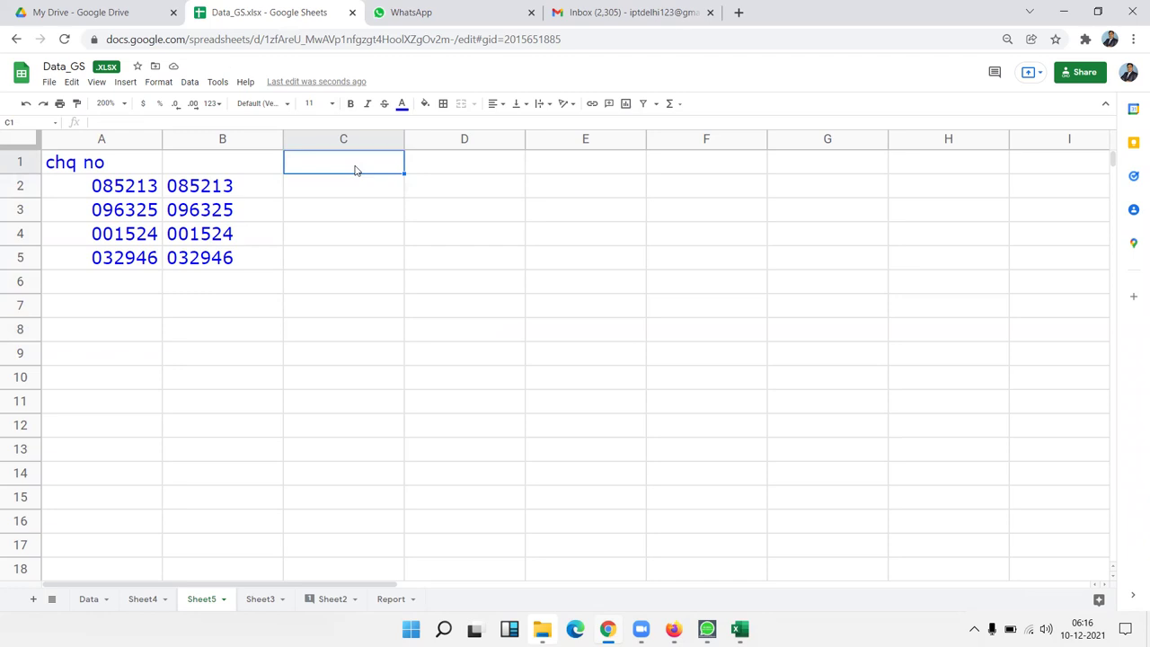
type("Mobile")
key("Return")
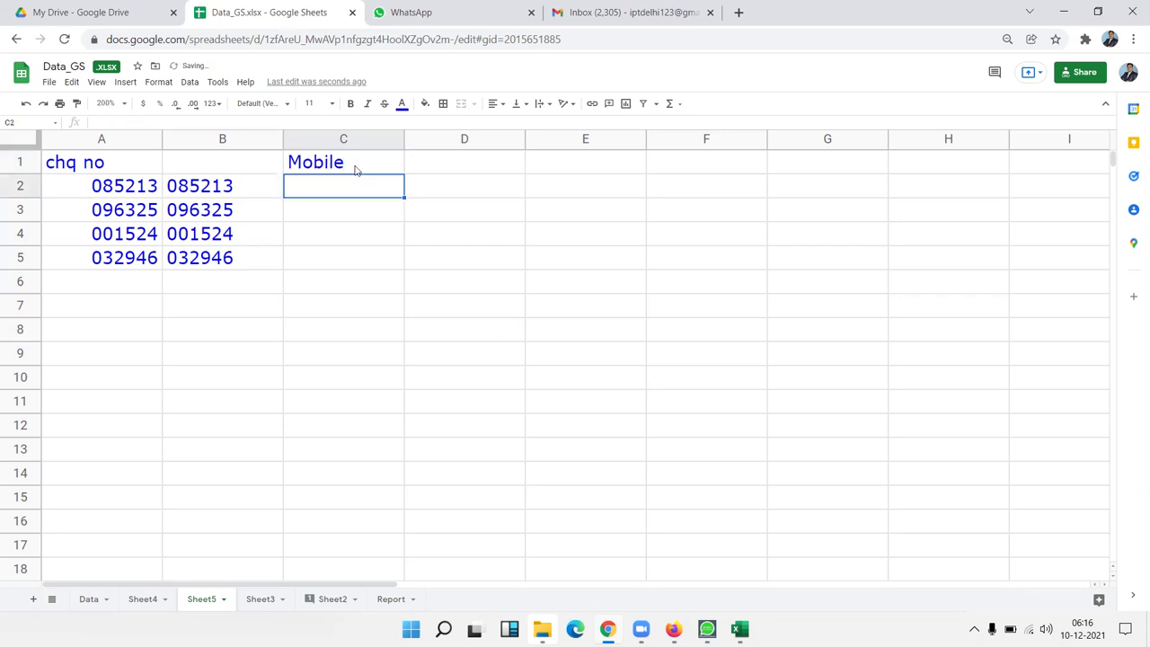
Enter a +91 phone number in C2, try fixing its #ERROR!, then clear C2
key("Return")
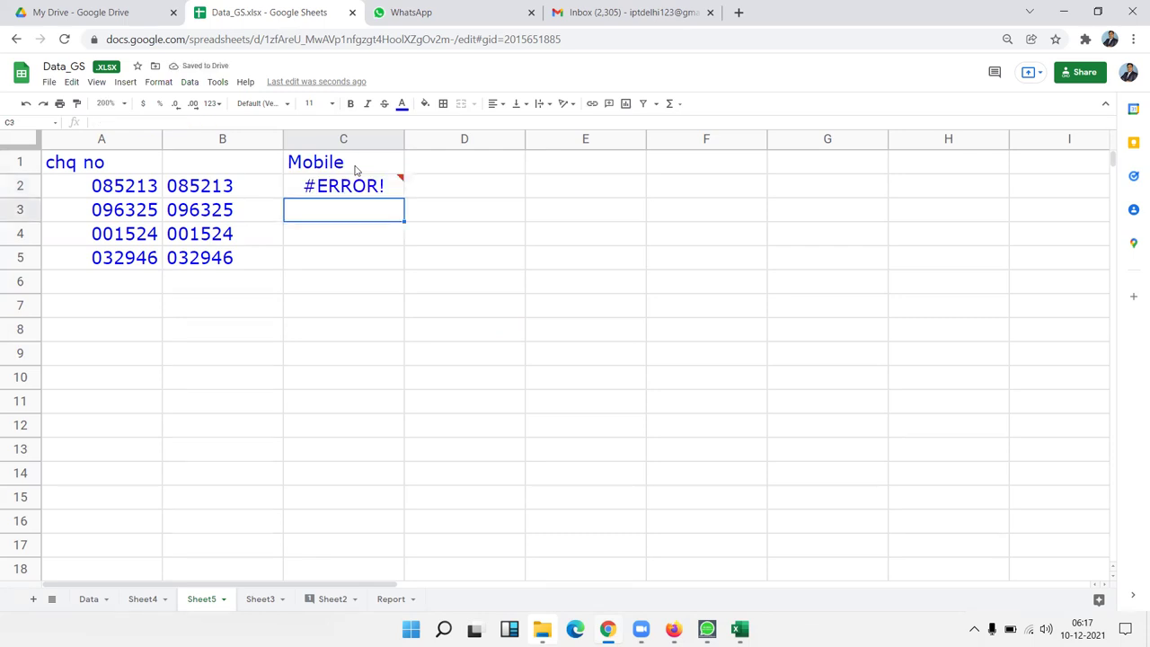
key("Up")
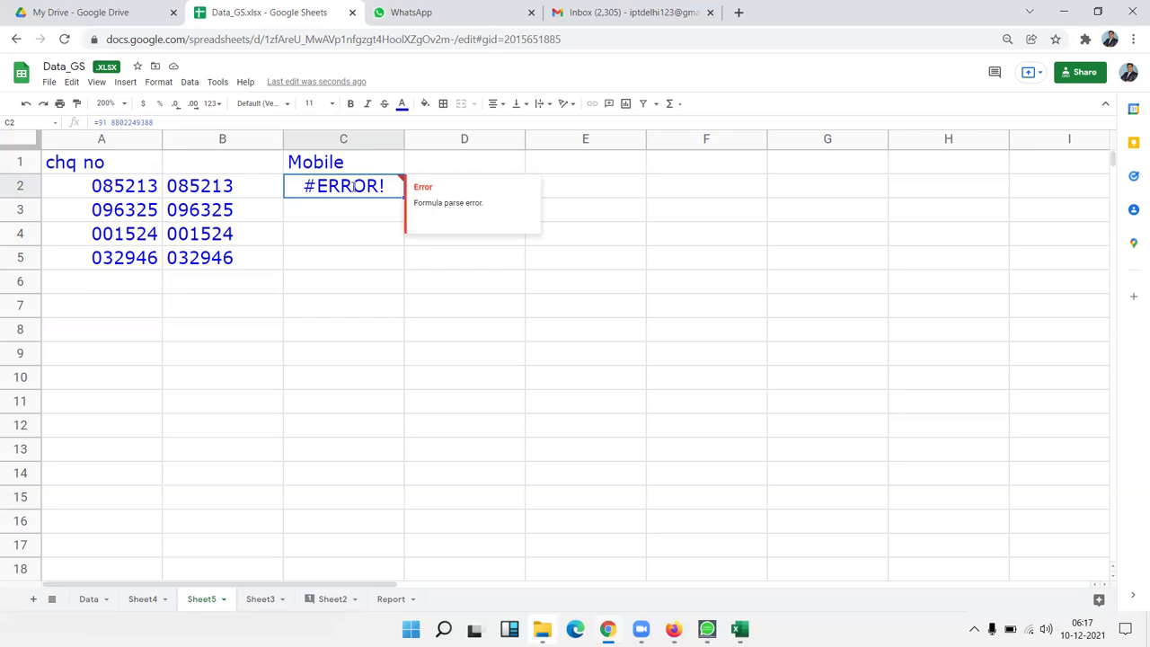
double_click(351, 188)
left_click_drag(319, 186, 263, 174)
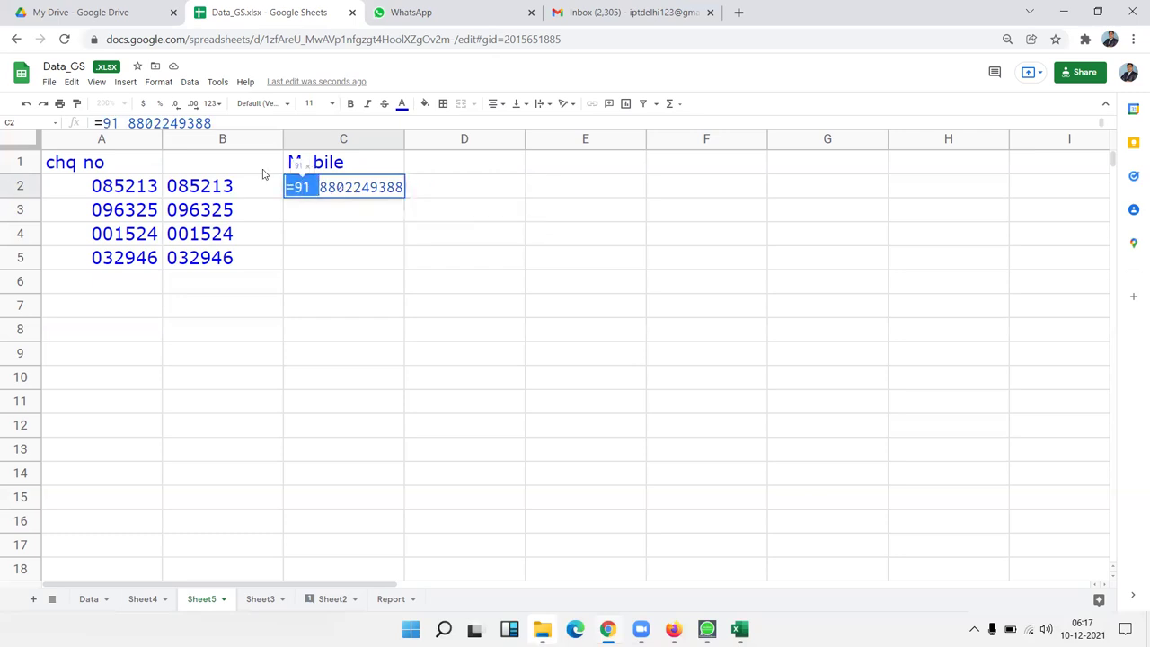
type("+91")
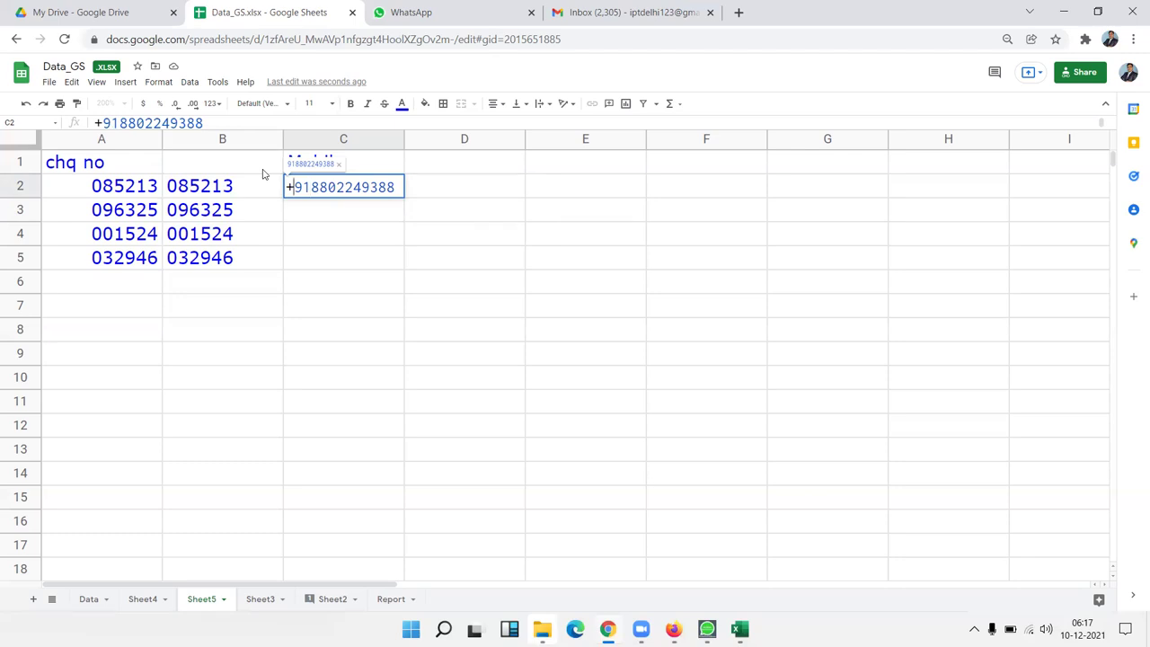
type("'")
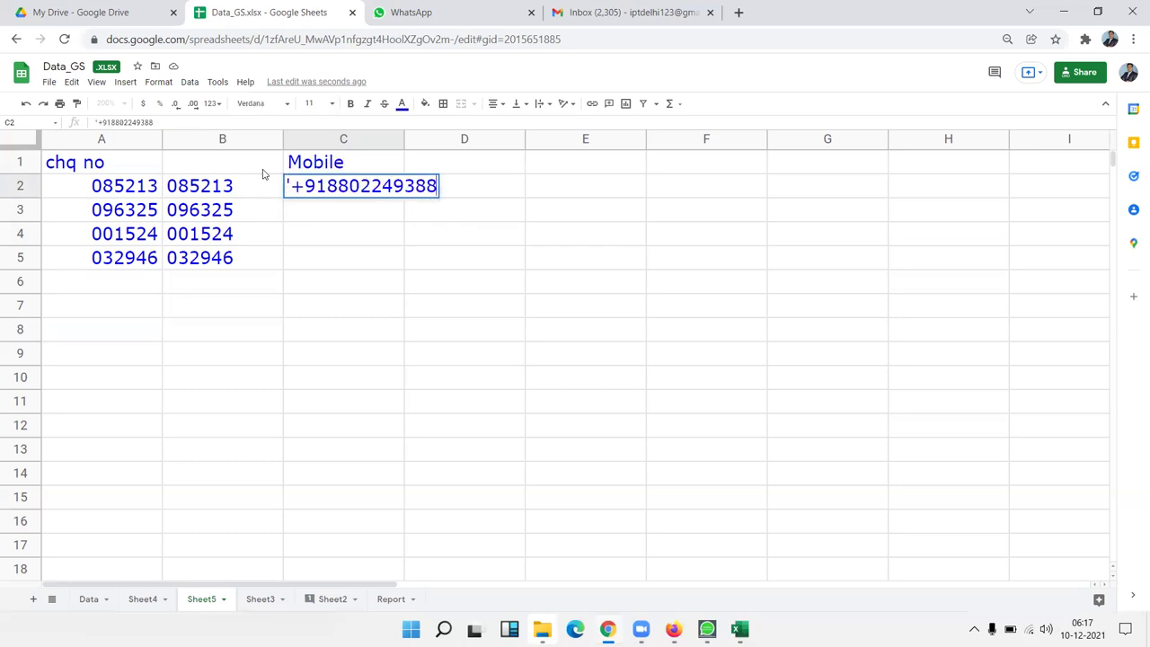
key("Escape")
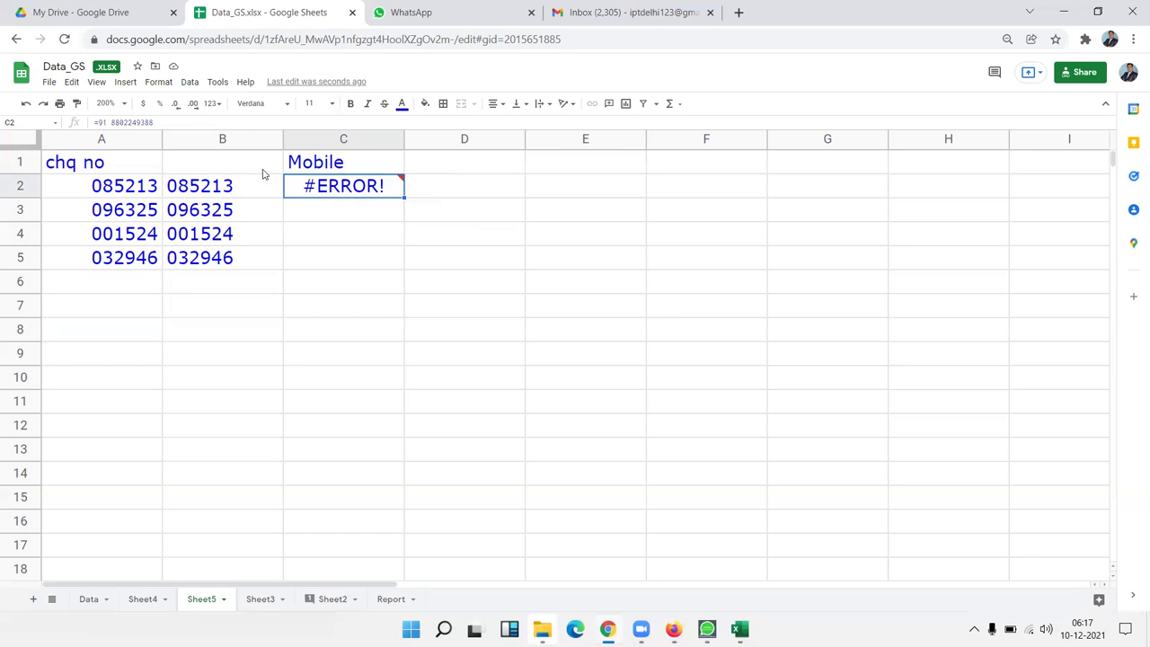
key("Delete")
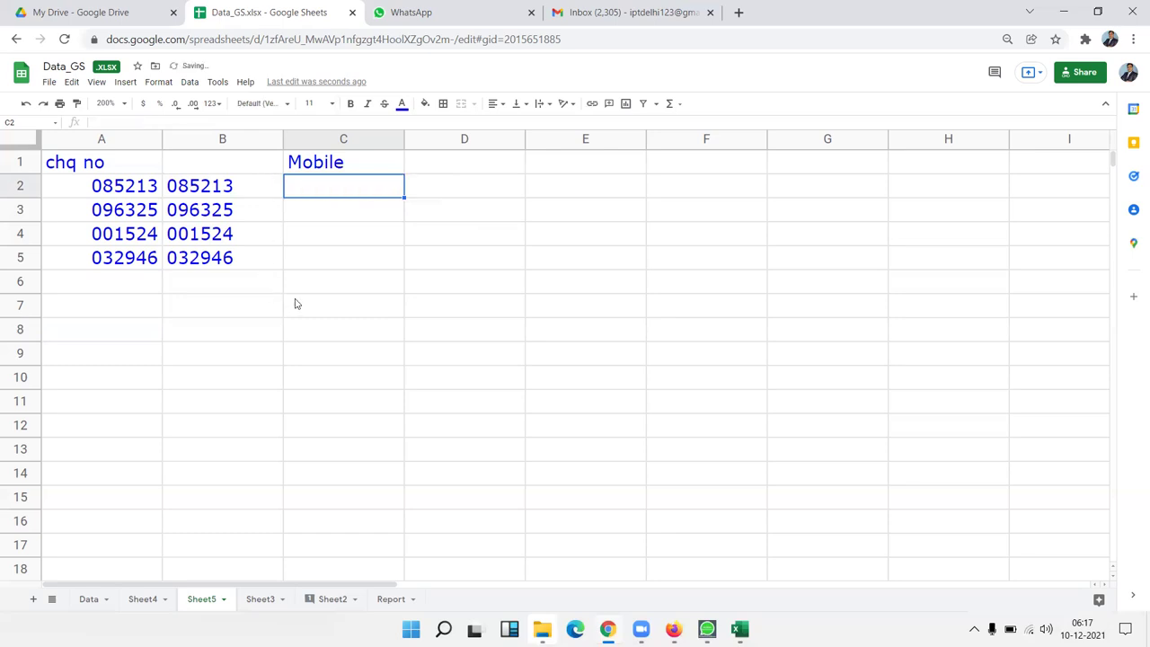
Apply the custom number format "+91 0" to C2:C7
left_click(315, 304, "shift")
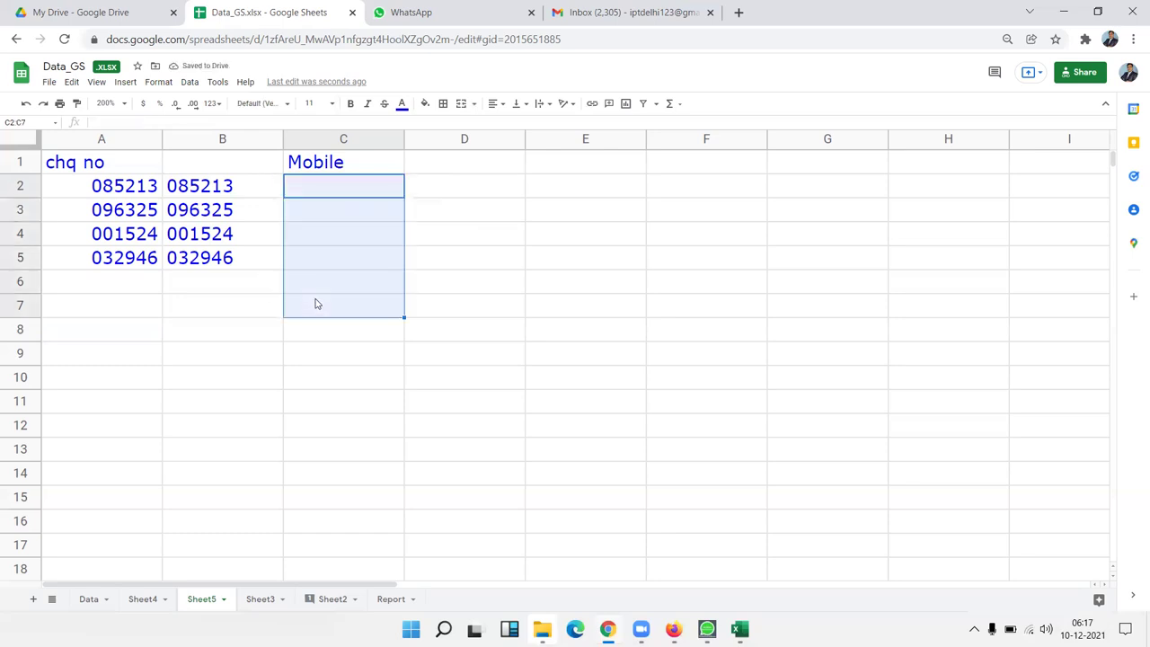
left_click(158, 85)
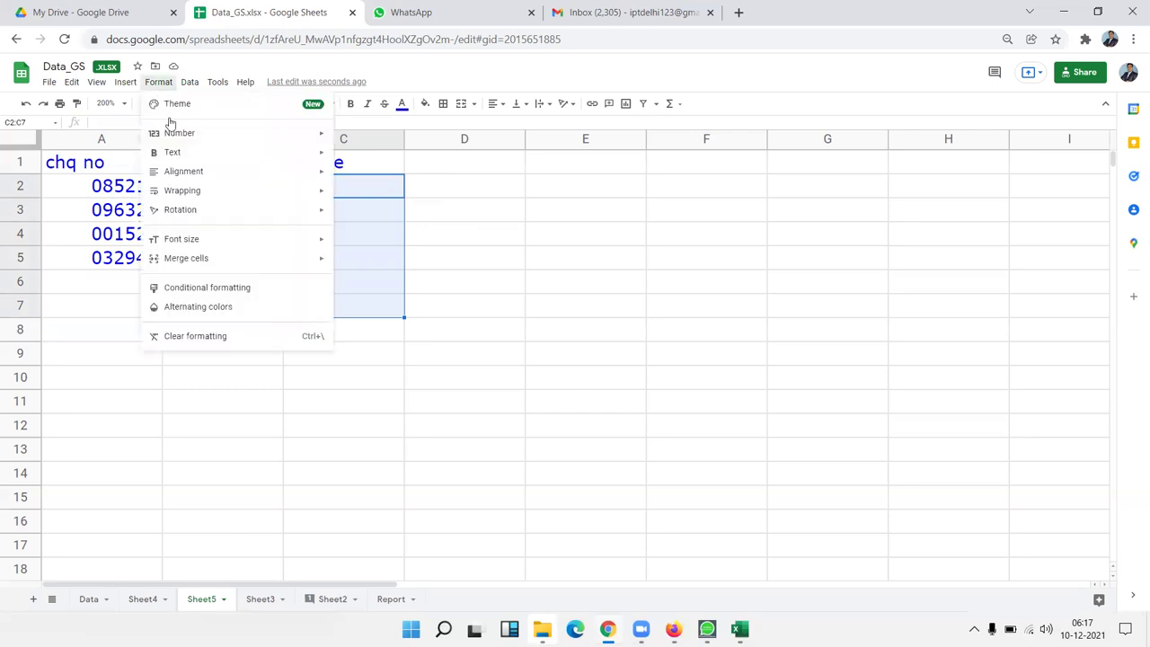
mouse_move(178, 135)
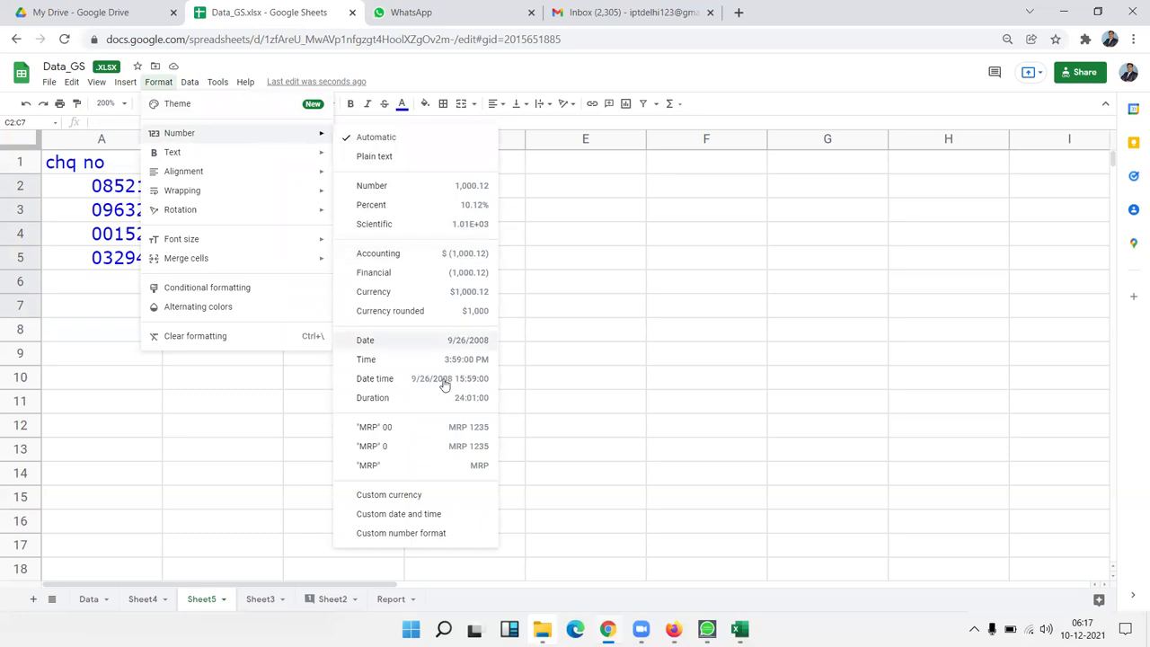
left_click(412, 533)
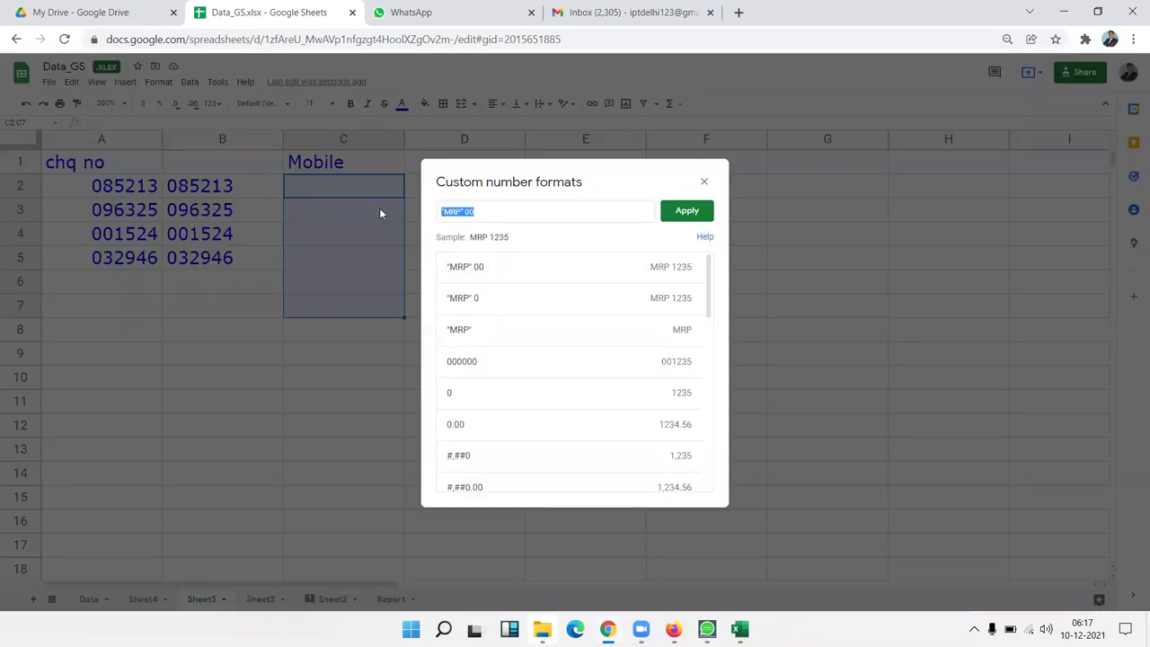
type("+91")
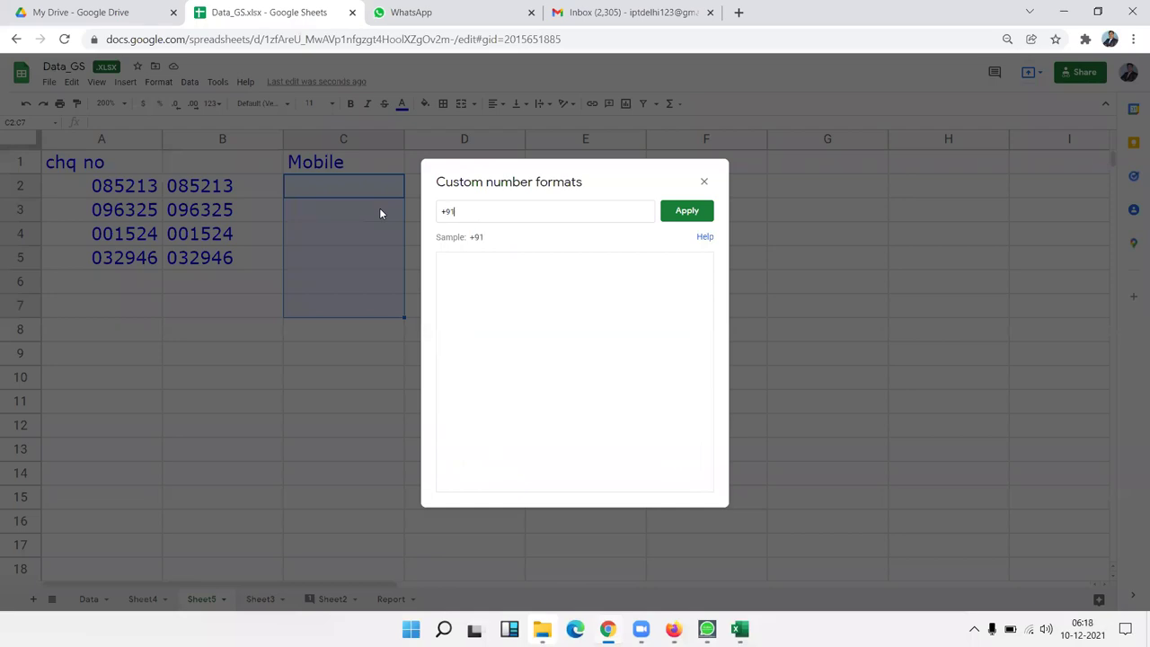
type(" 0")
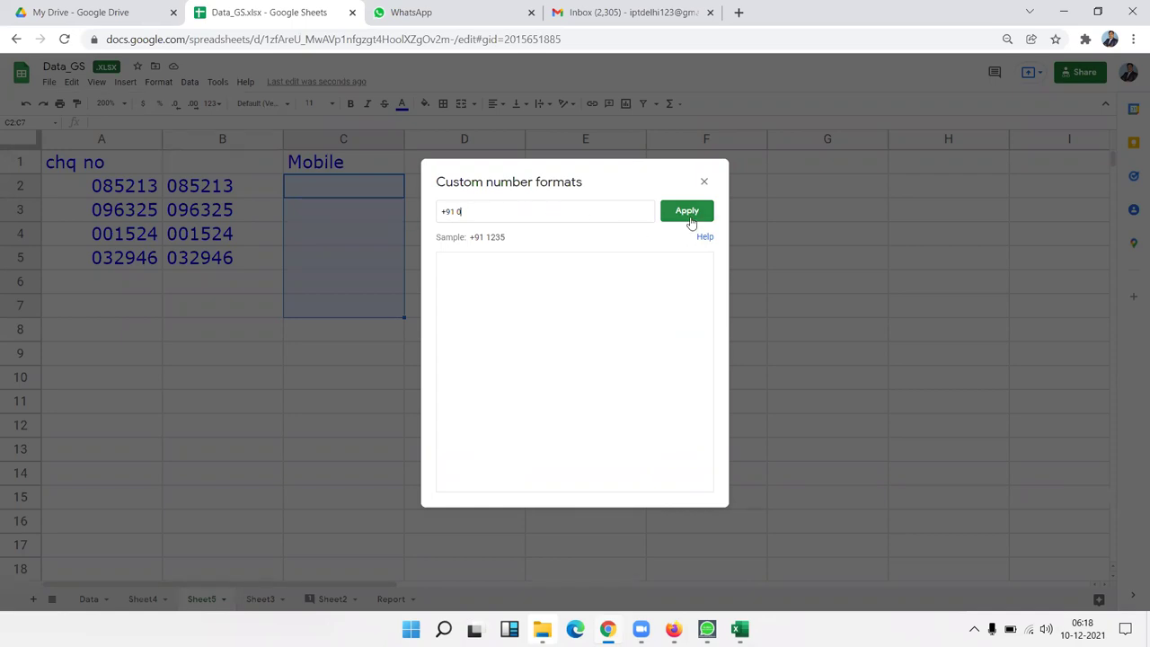
left_click(690, 216)
Enter a mobile number in C2 and auto-fit column C to show it fully
left_click(394, 195)
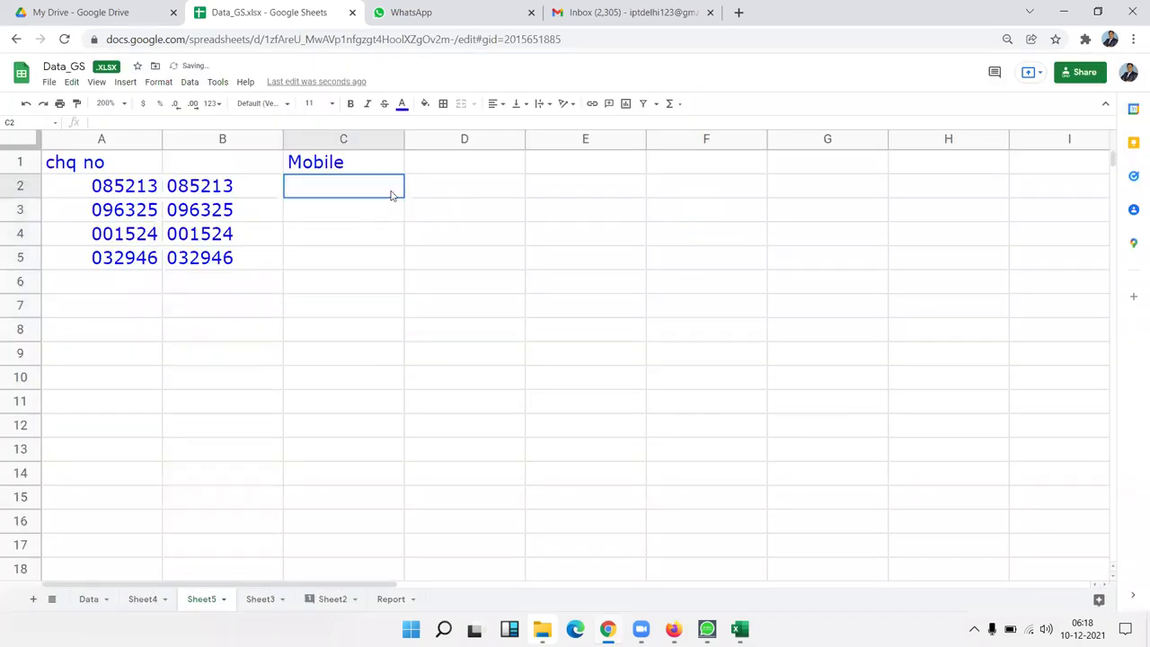
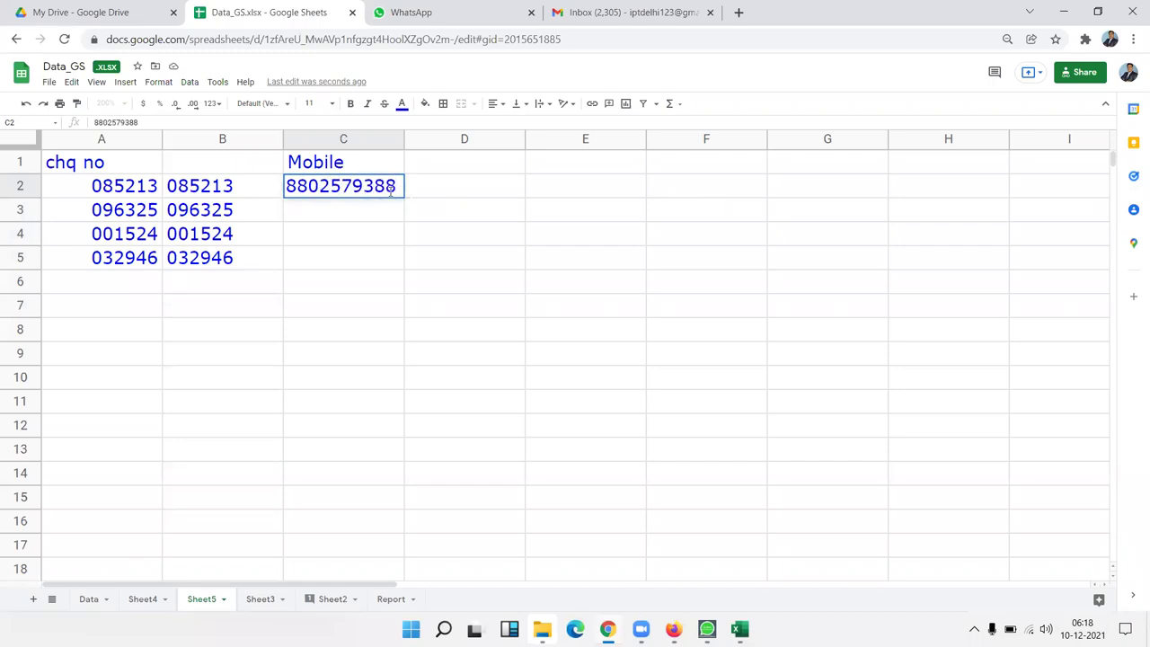
key("Return")
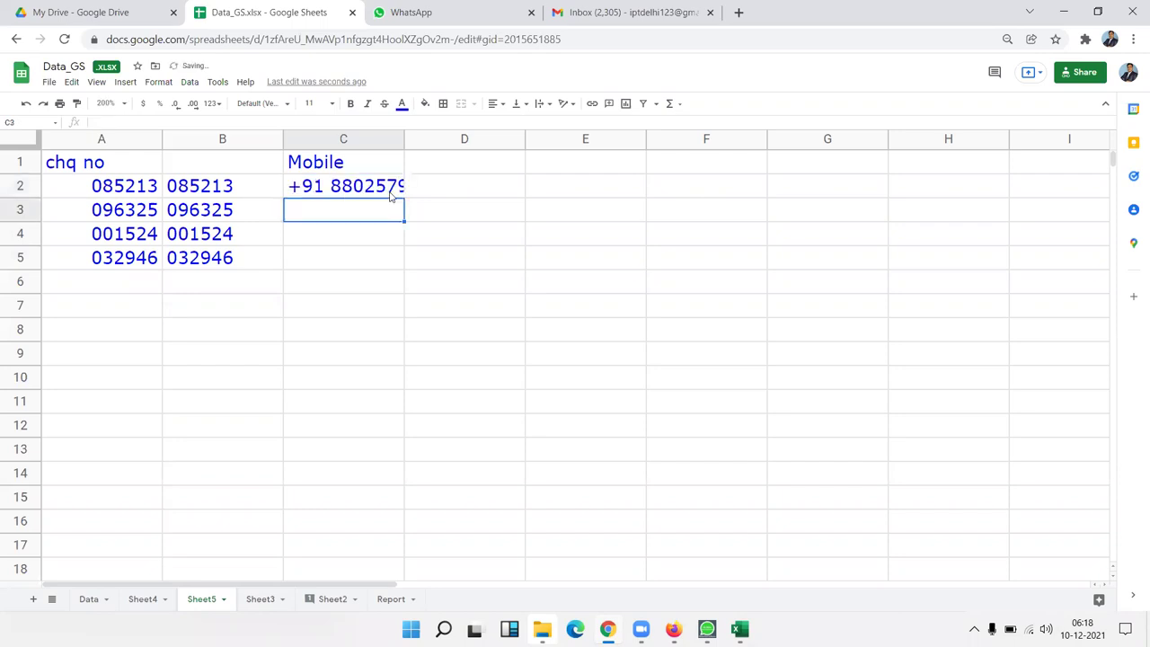
left_click_drag(401, 139, 402, 139)
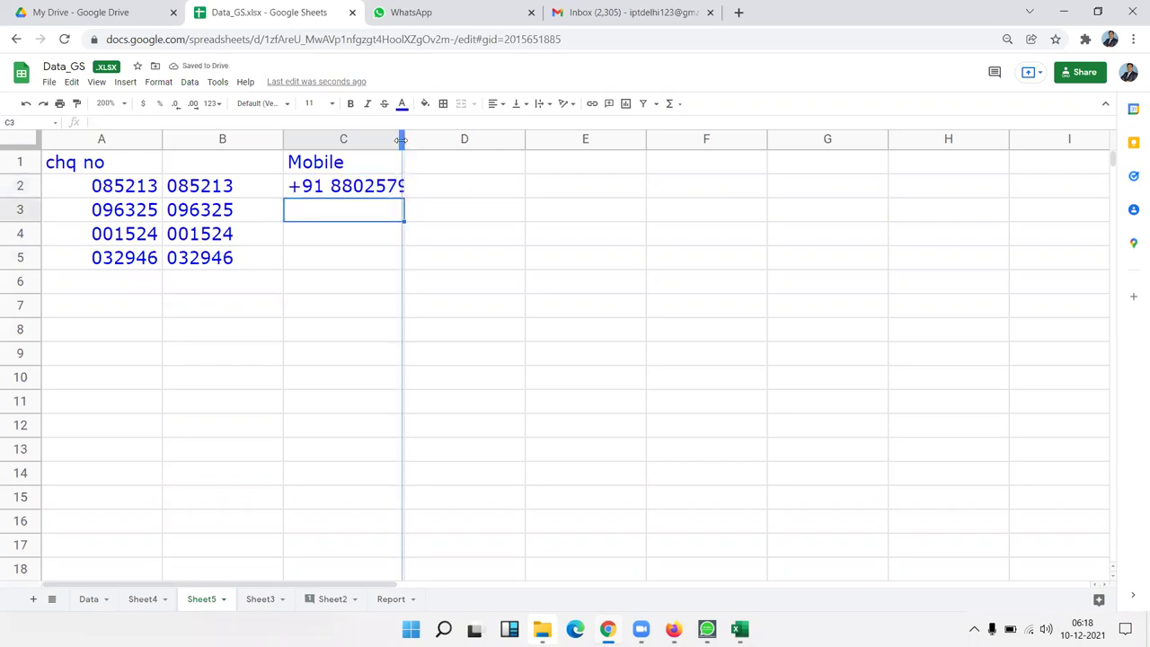
double_click(402, 139)
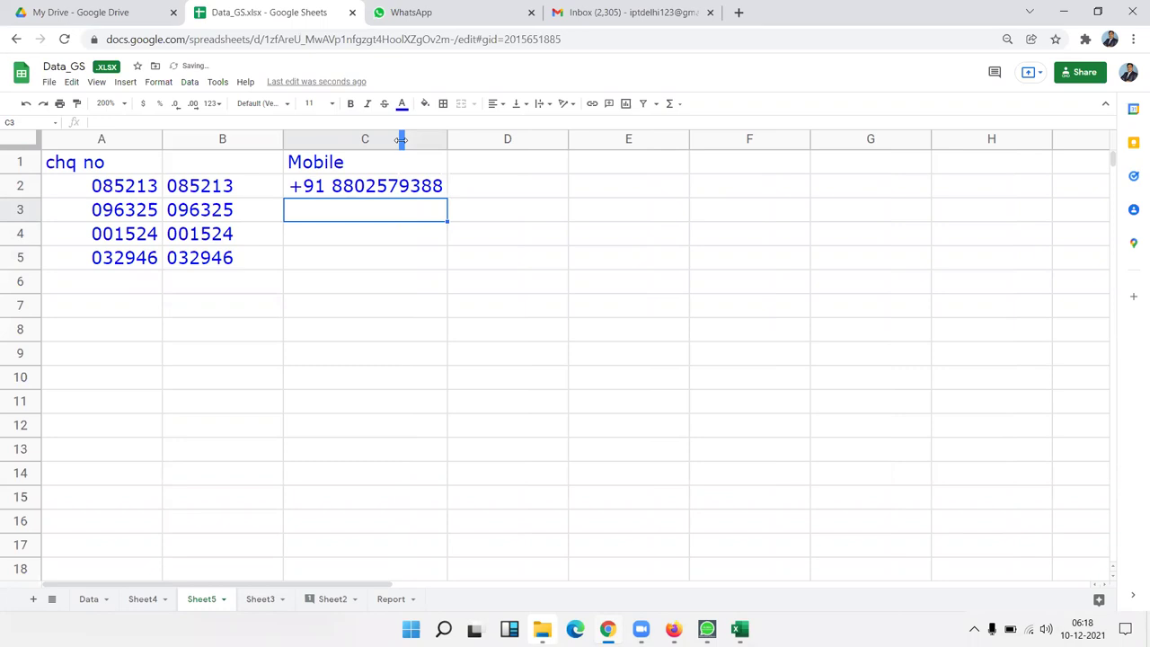
Head column D with ID and give D2:D6 the custom format ###- ### -###
left_click(476, 167)
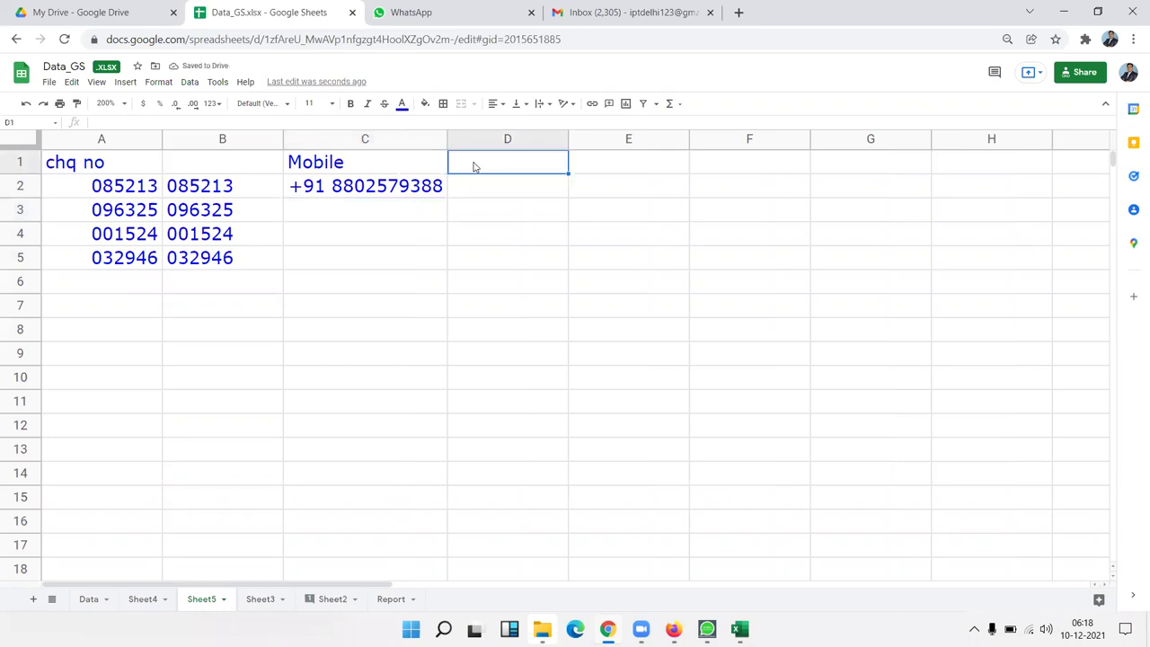
type("ID")
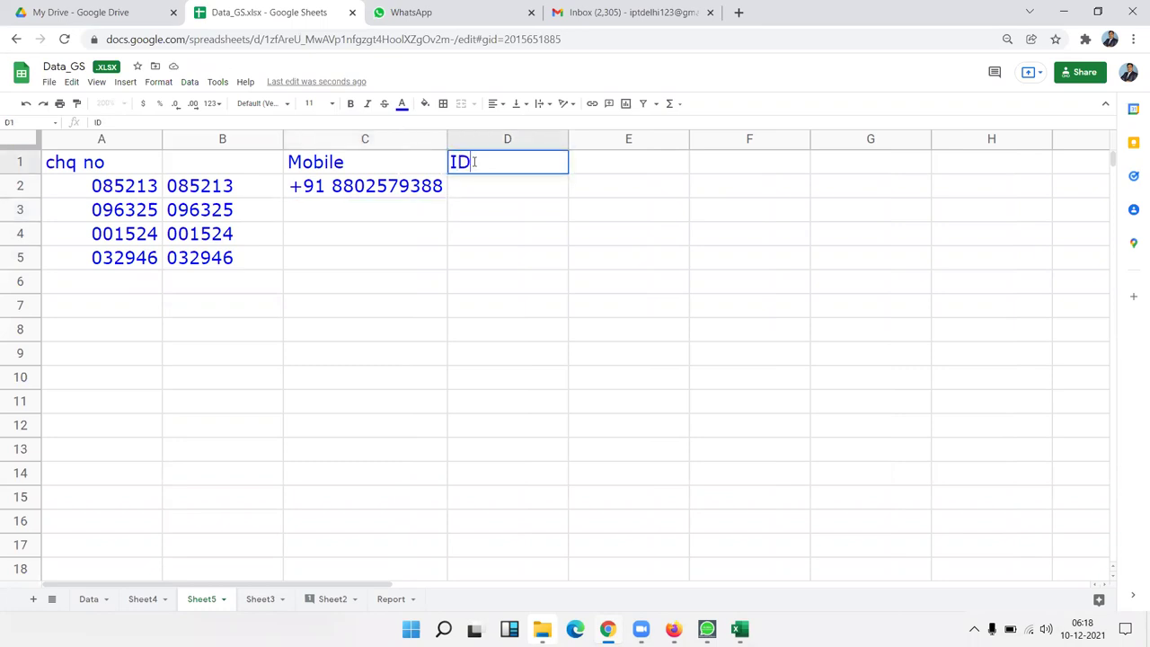
key("Return")
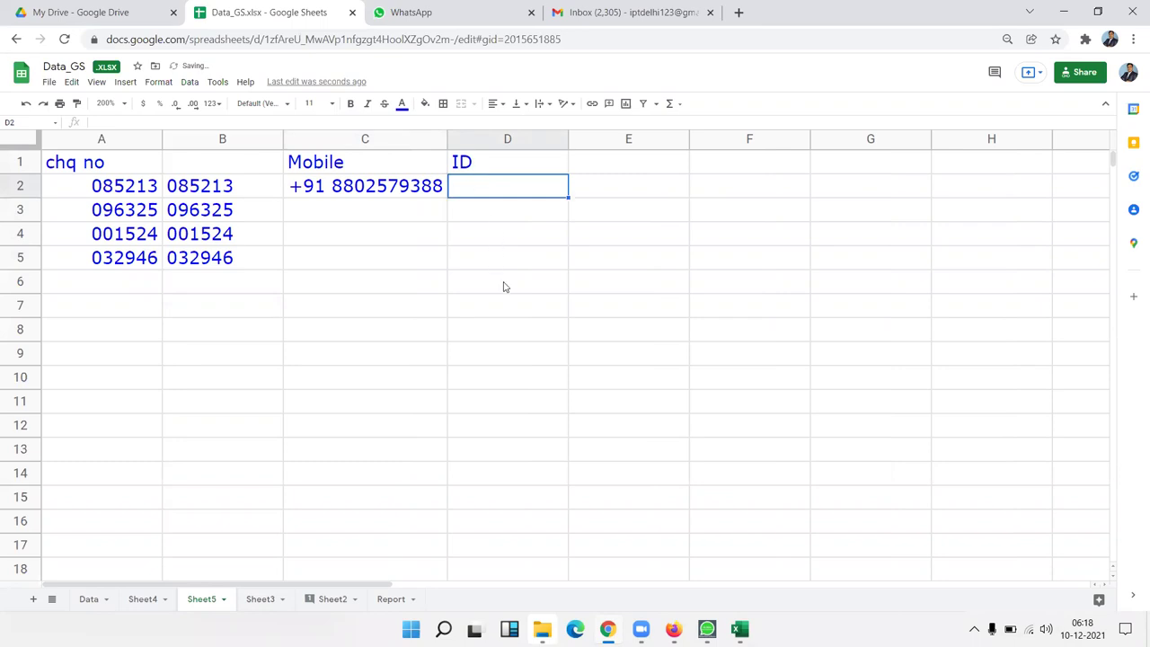
left_click(506, 286, "shift")
left_click(159, 82)
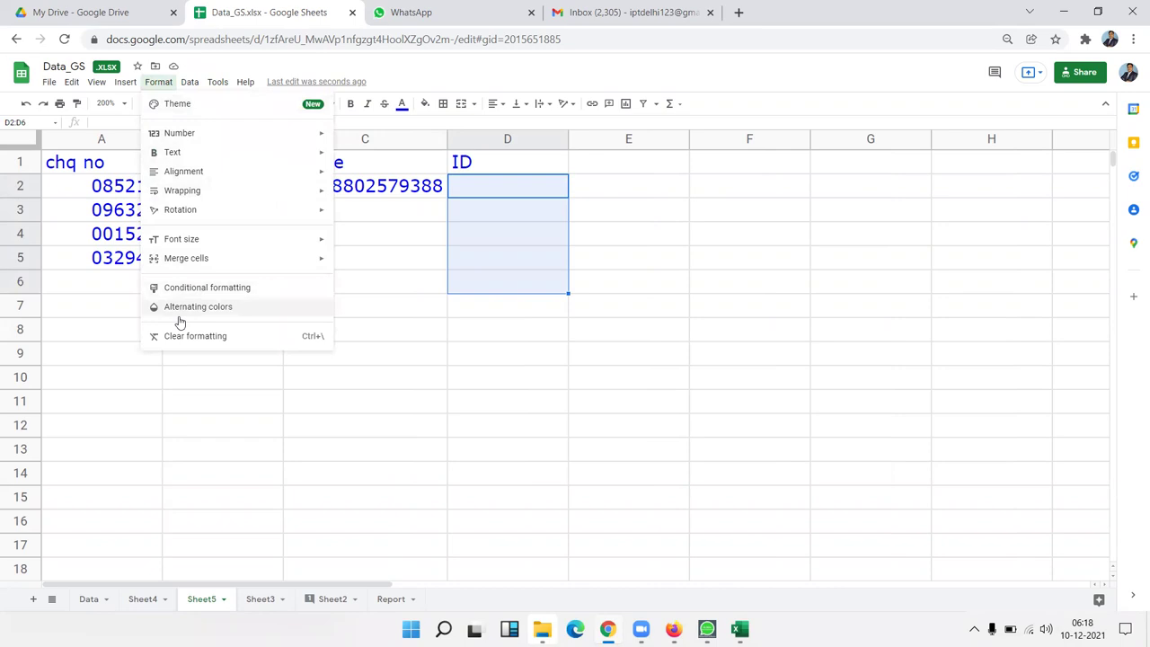
mouse_move(186, 261)
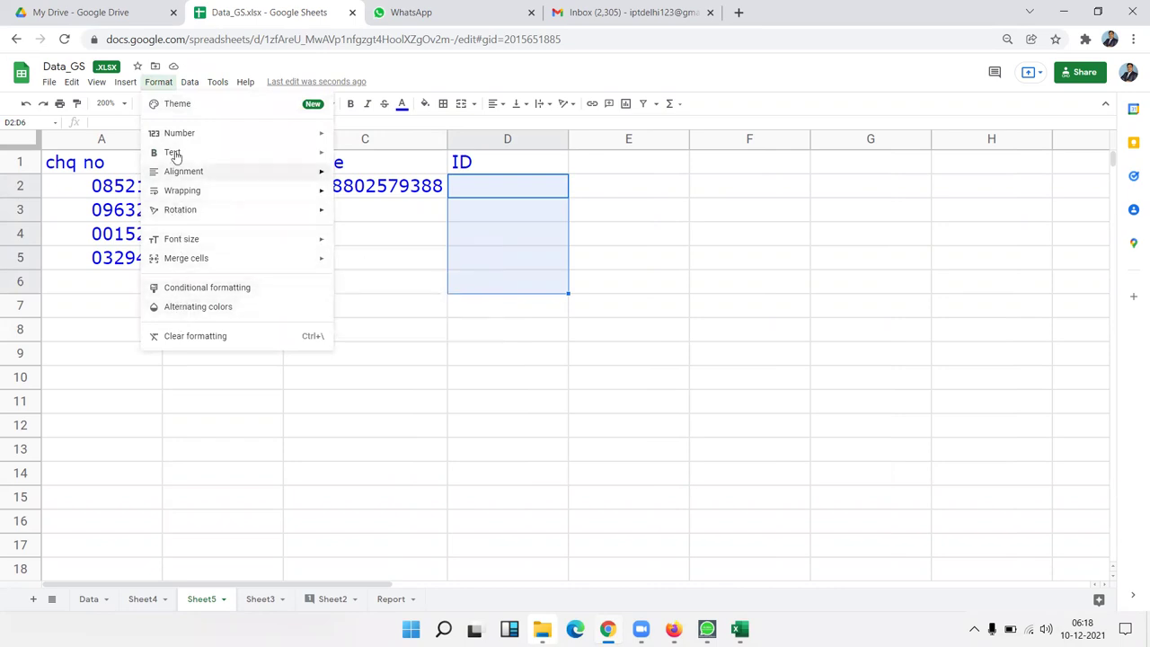
mouse_move(306, 135)
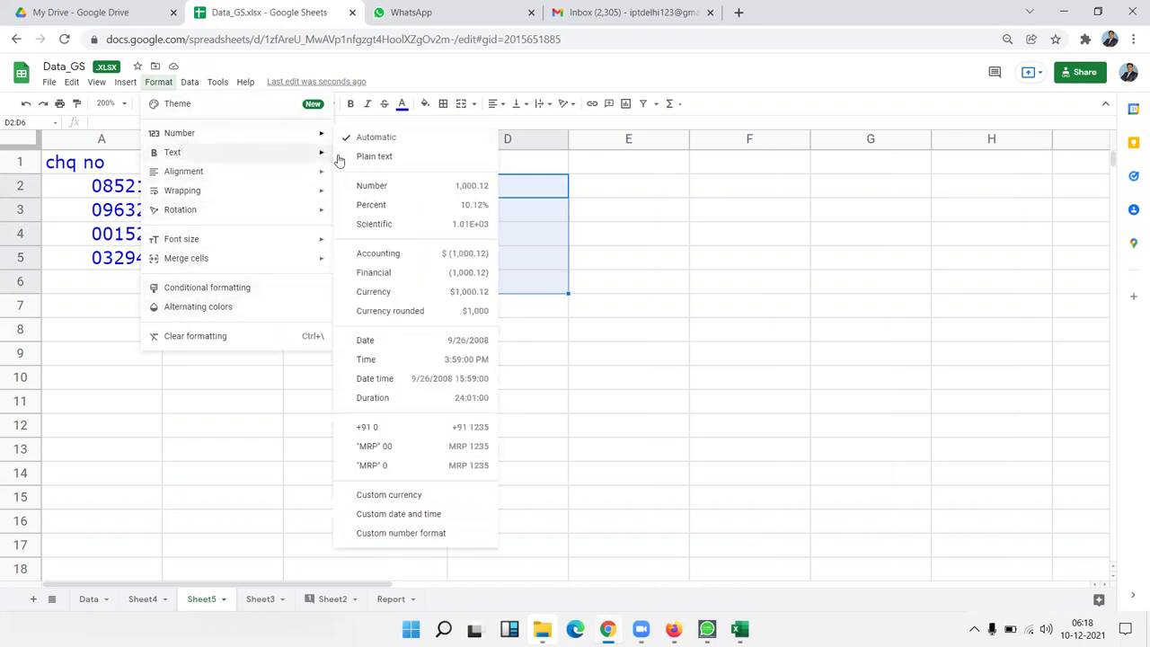
left_click(404, 534)
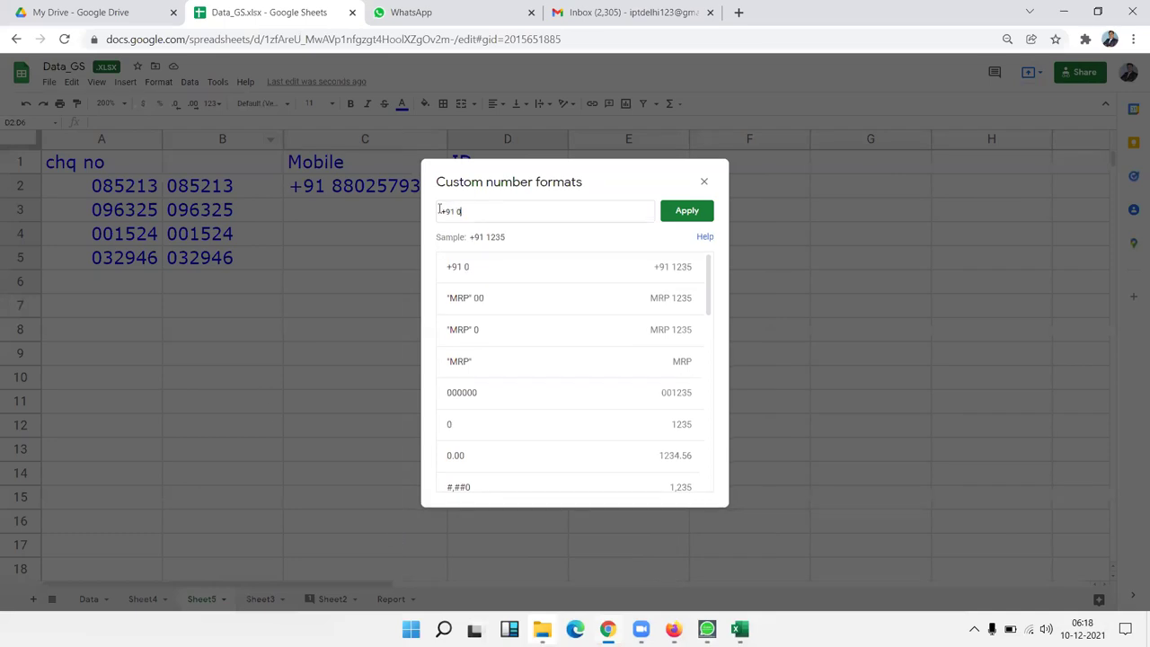
type("###-")
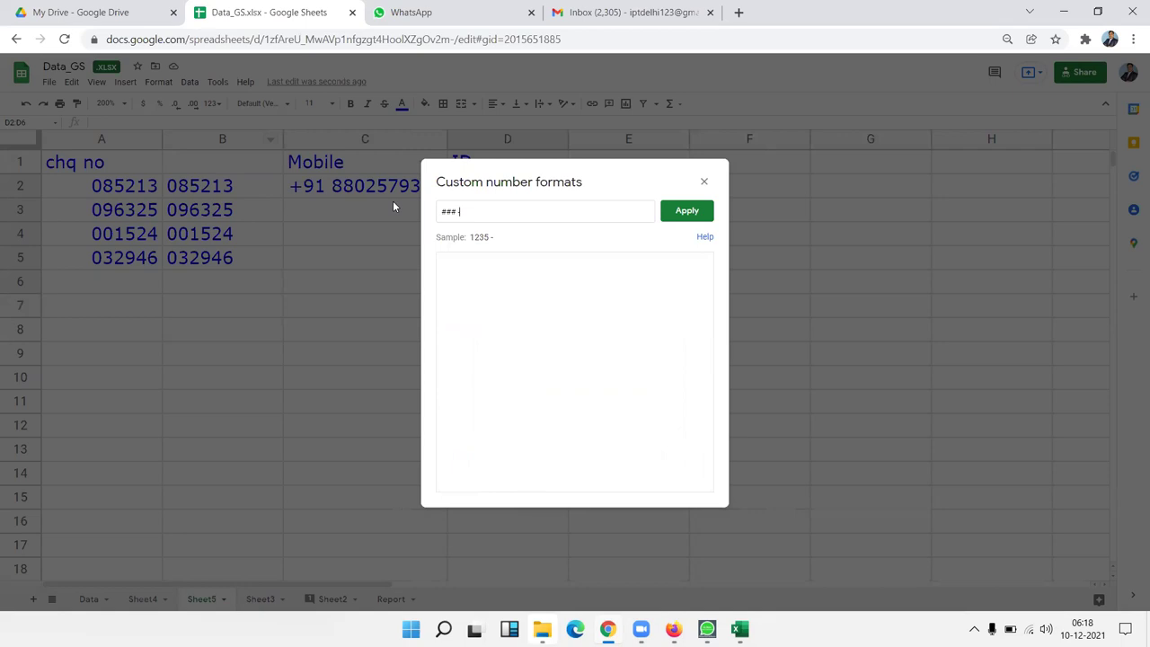
type(" ### -")
type("###")
left_click(689, 213)
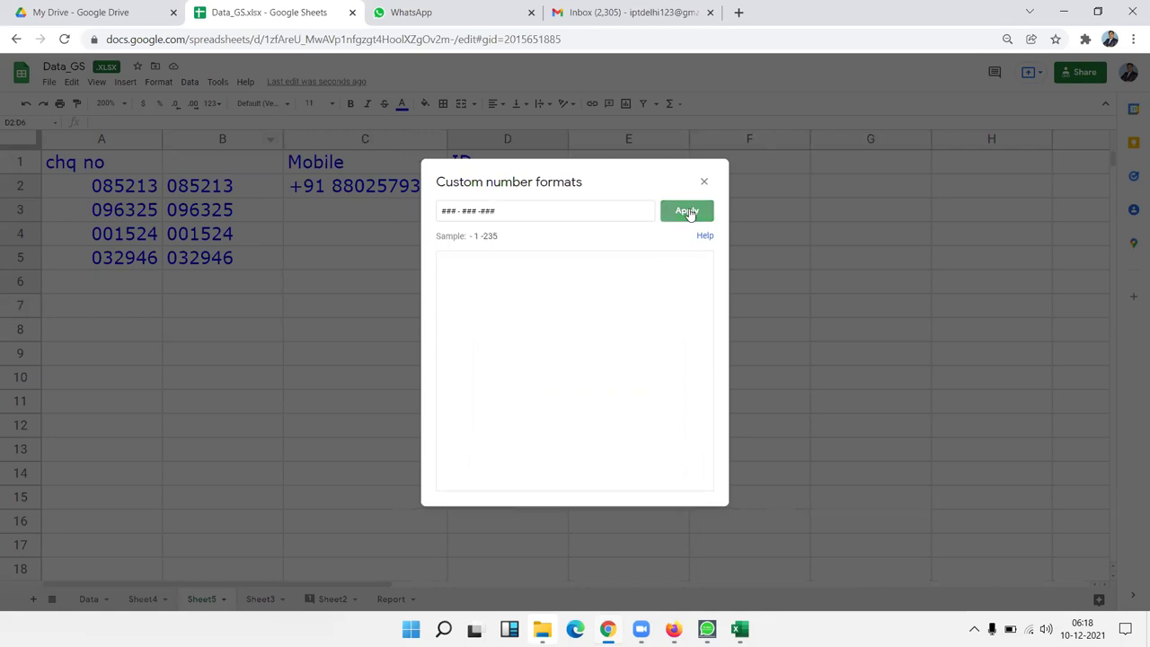
Enter a nine-digit ID in D2 so it shows in dashed groups, and auto-fit column D
left_click(525, 197)
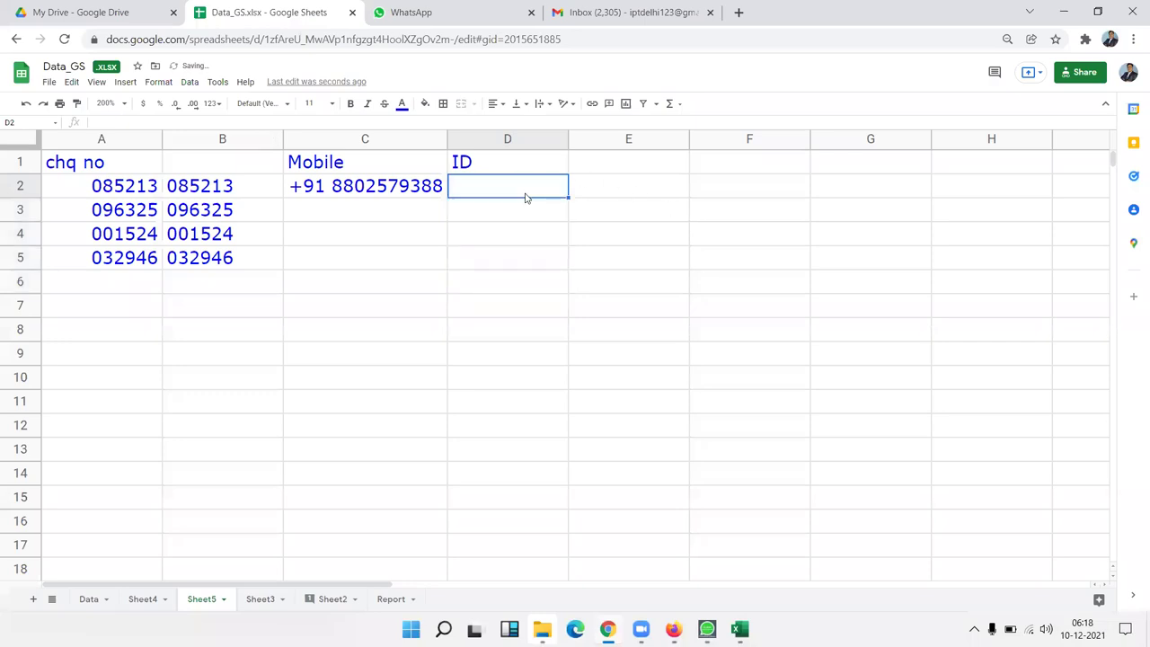
type("123654789")
key("Return")
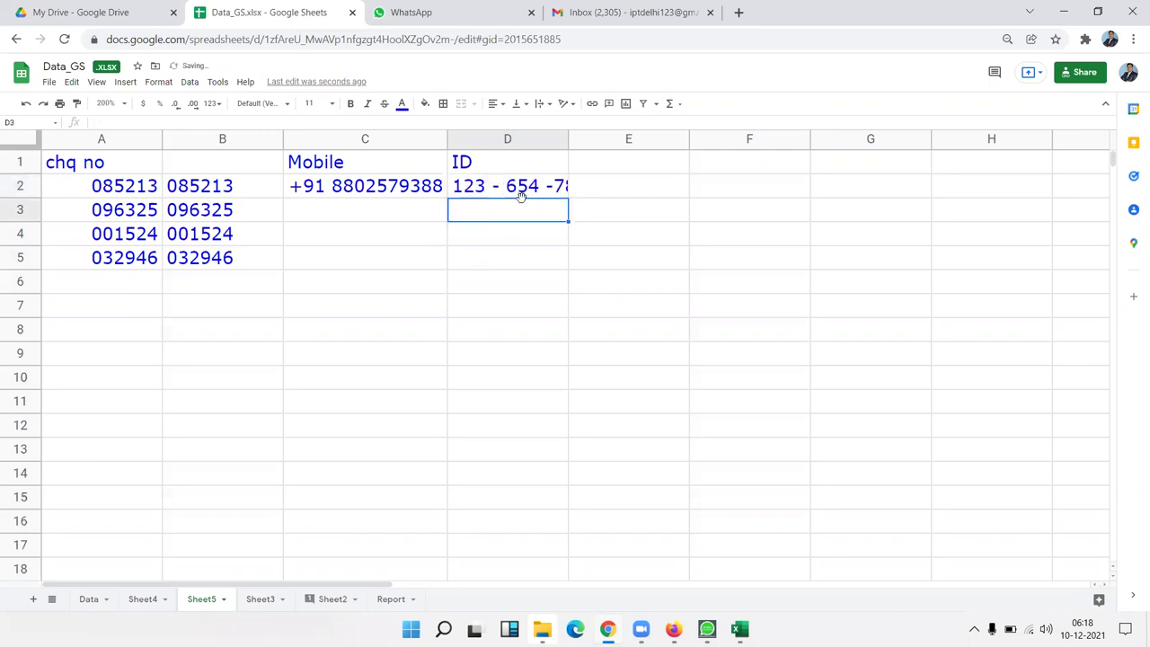
double_click(568, 144)
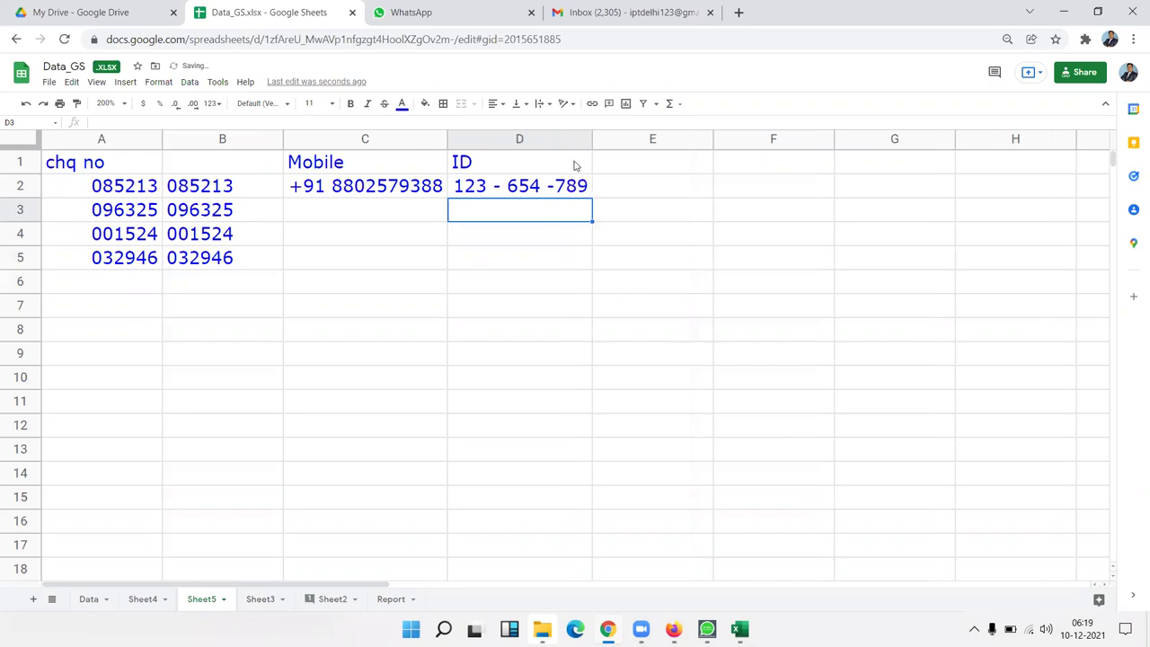
left_click(620, 174)
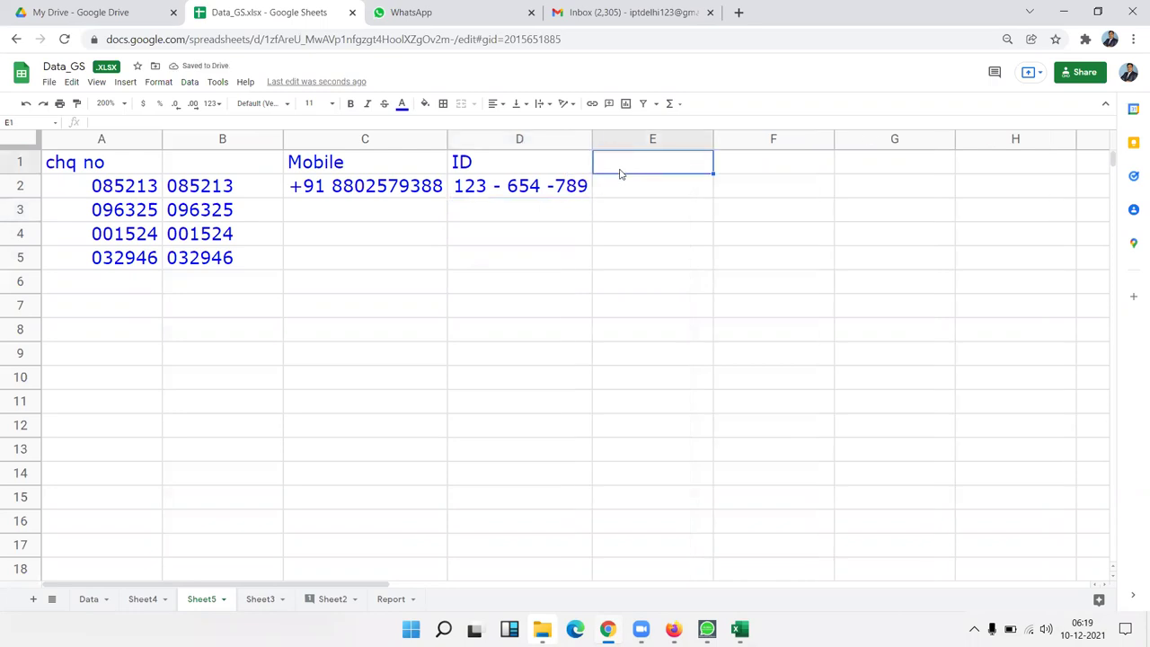
Enter the heading CC No. in E1
type("Cr")
key("BackSpace")
type("C")
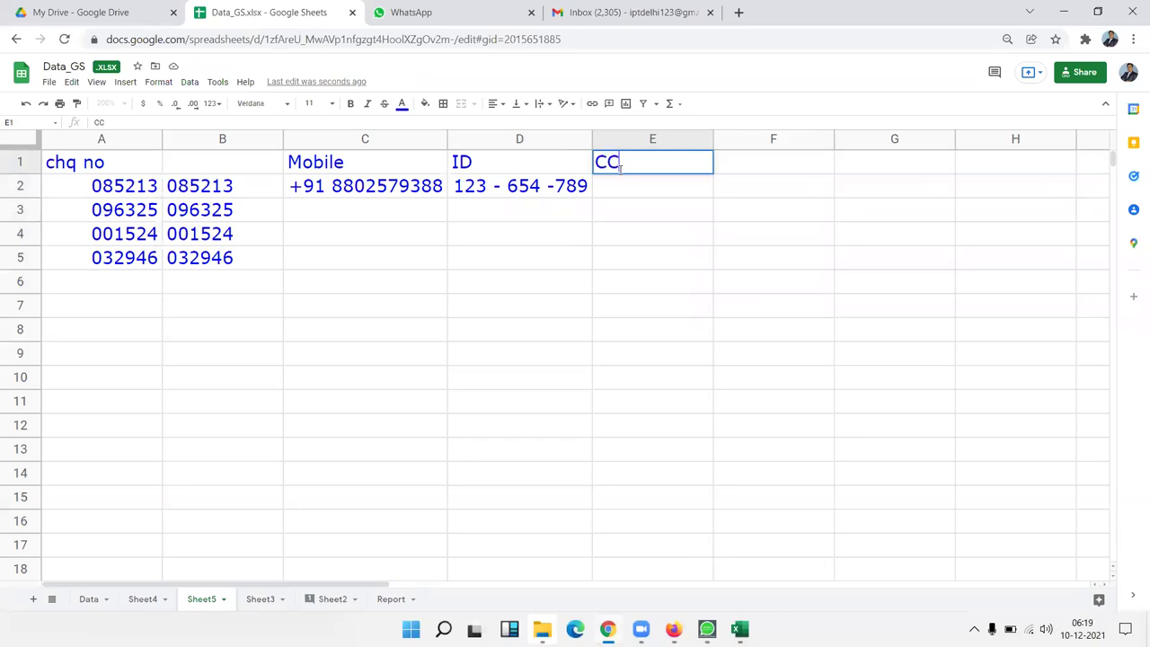
type(" No.")
key("Return")
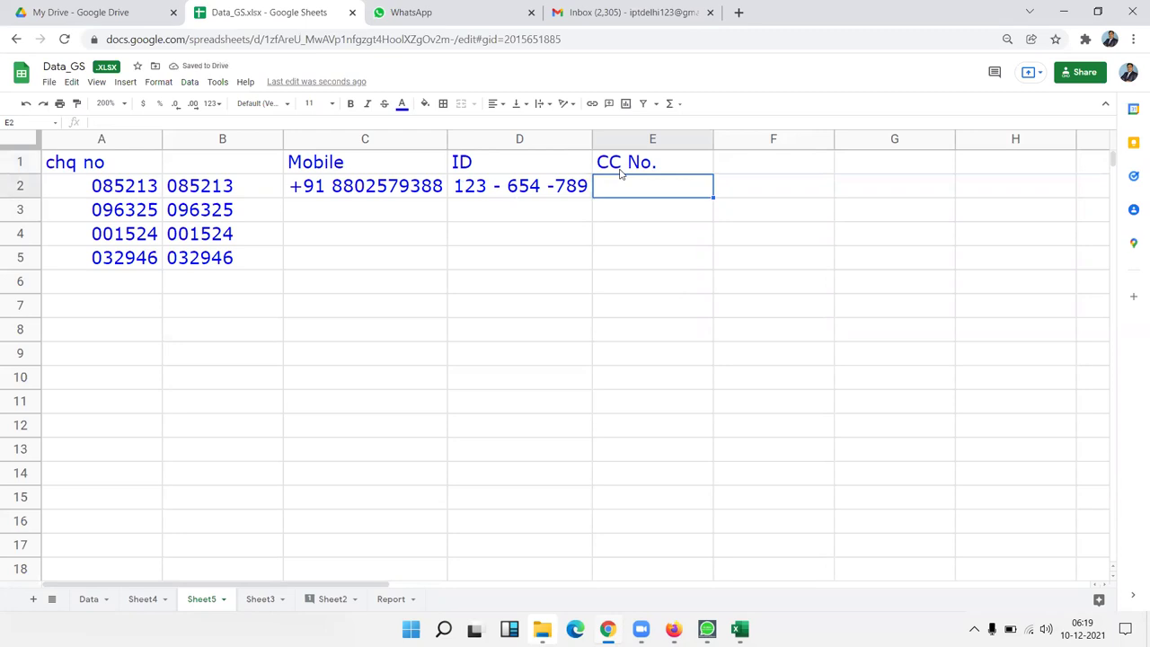
Enter a card number masked with XXXX groups in E2 and an eight-digit number in E3
type("7458 ")
type("XXXX XXXX ")
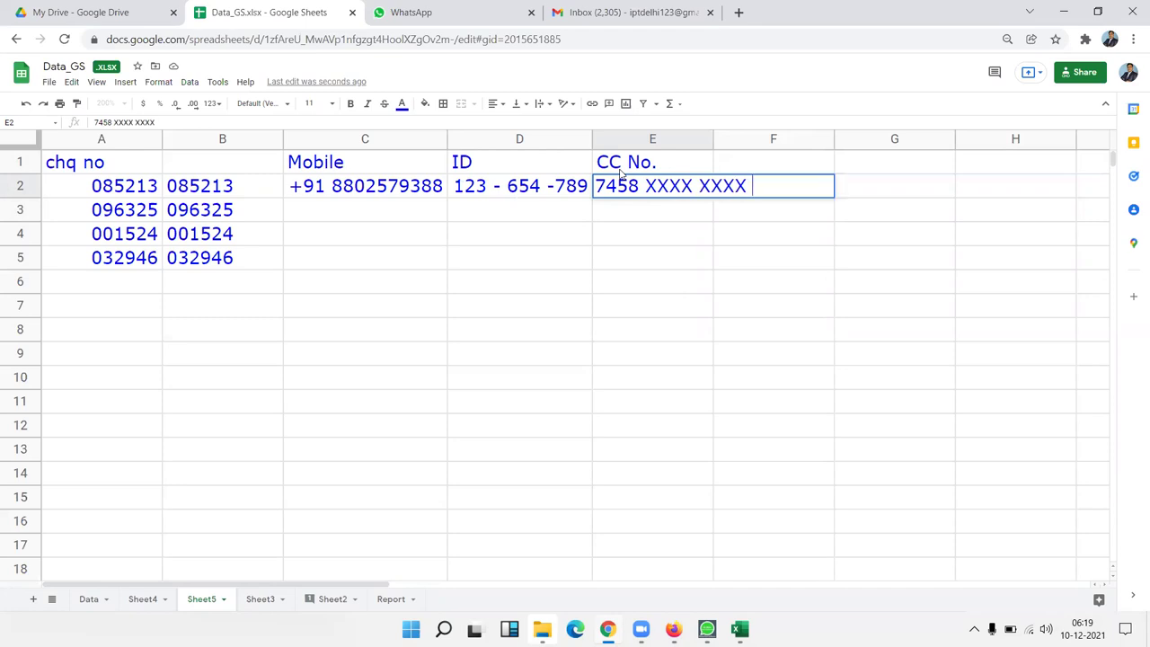
type("7854")
key("Return")
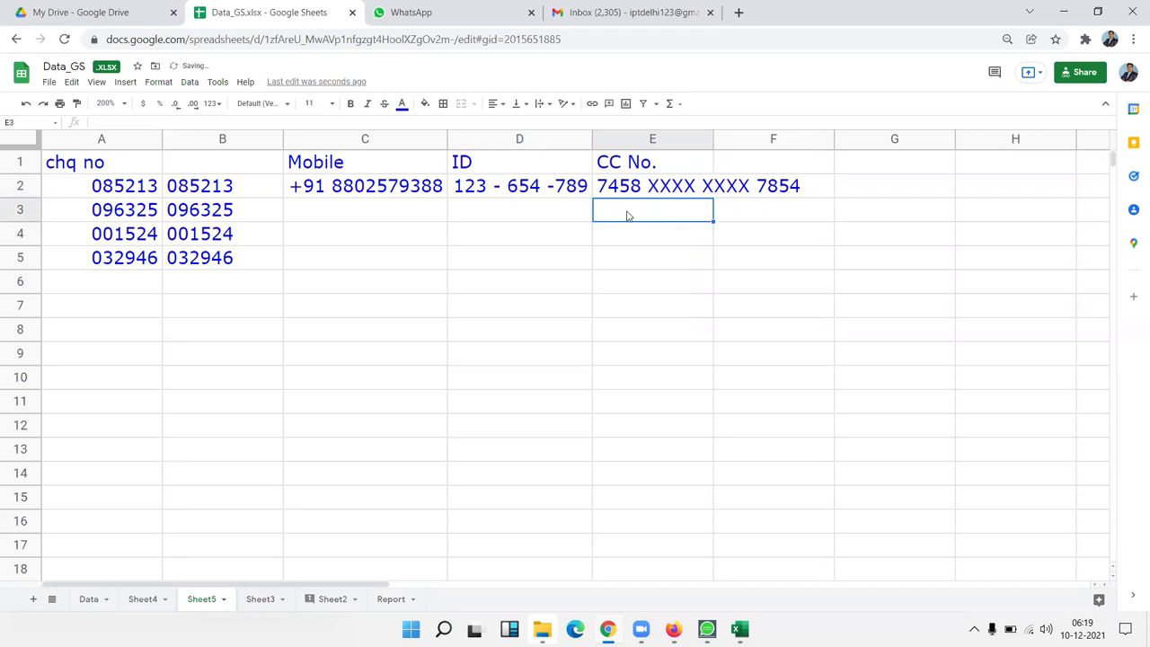
left_click(628, 193)
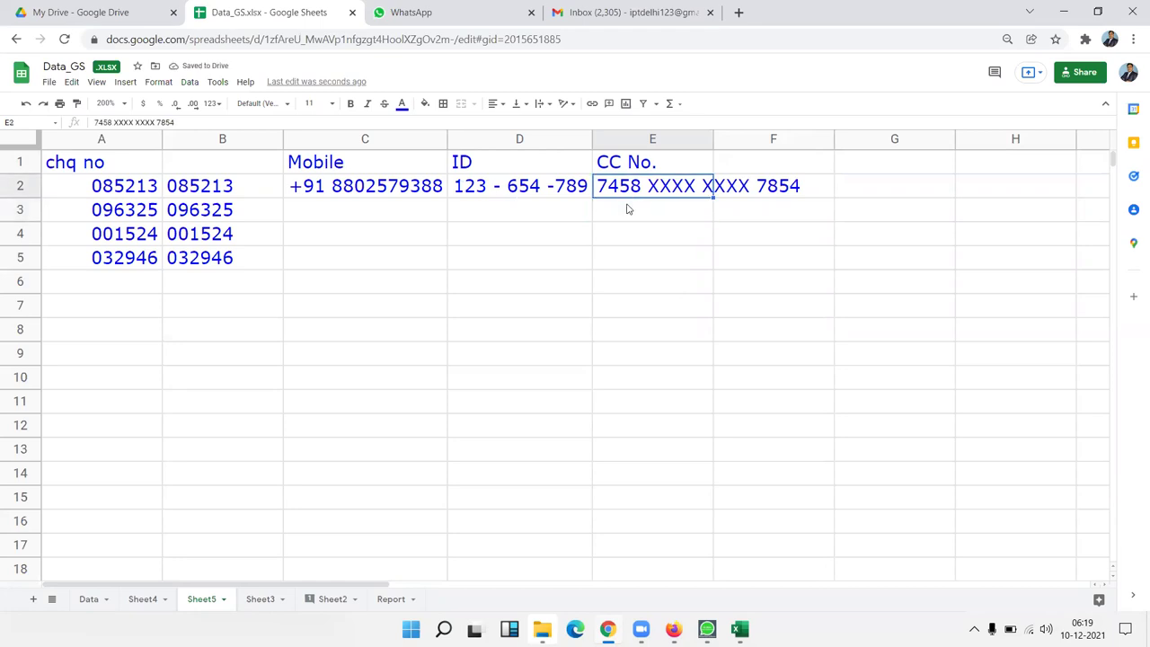
left_click(629, 210)
type("78549632")
key("Return")
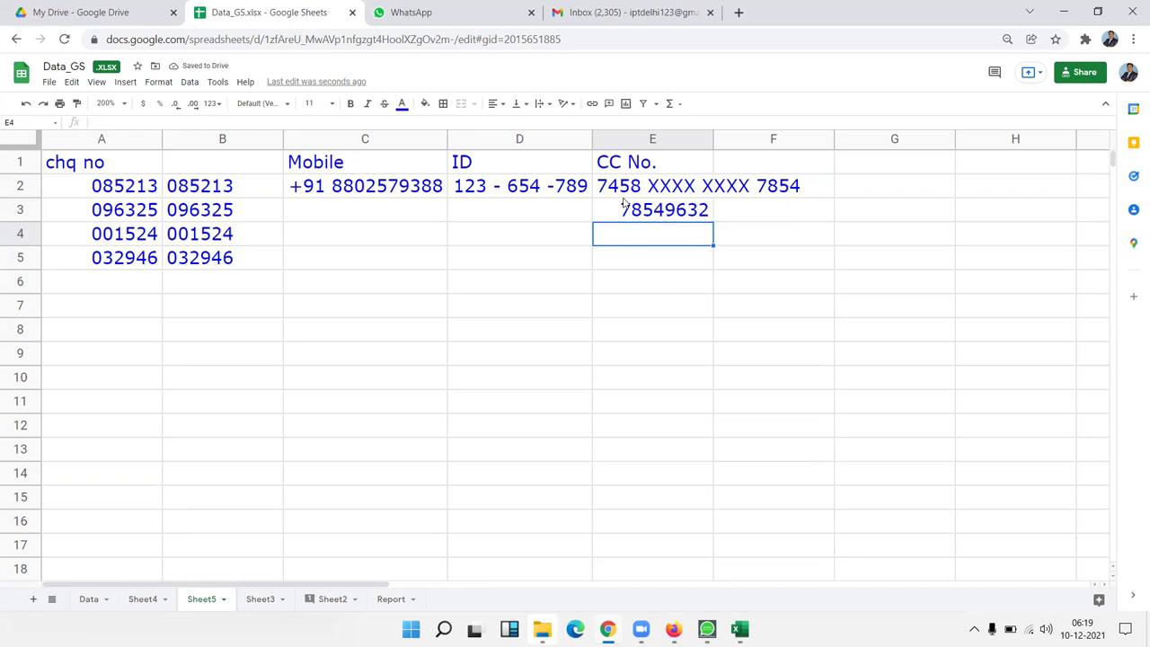
Give E3 the custom format 0000 "XXXX XXXX" 0000 and auto-fit column E
left_click(624, 205)
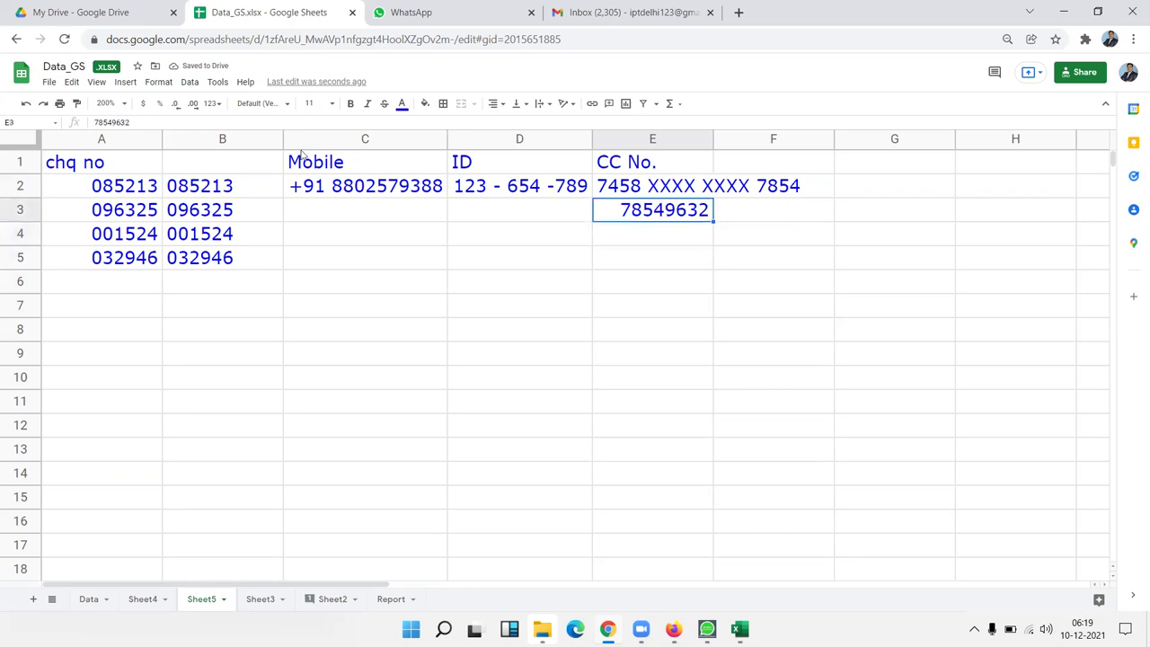
left_click(158, 82)
mouse_move(156, 132)
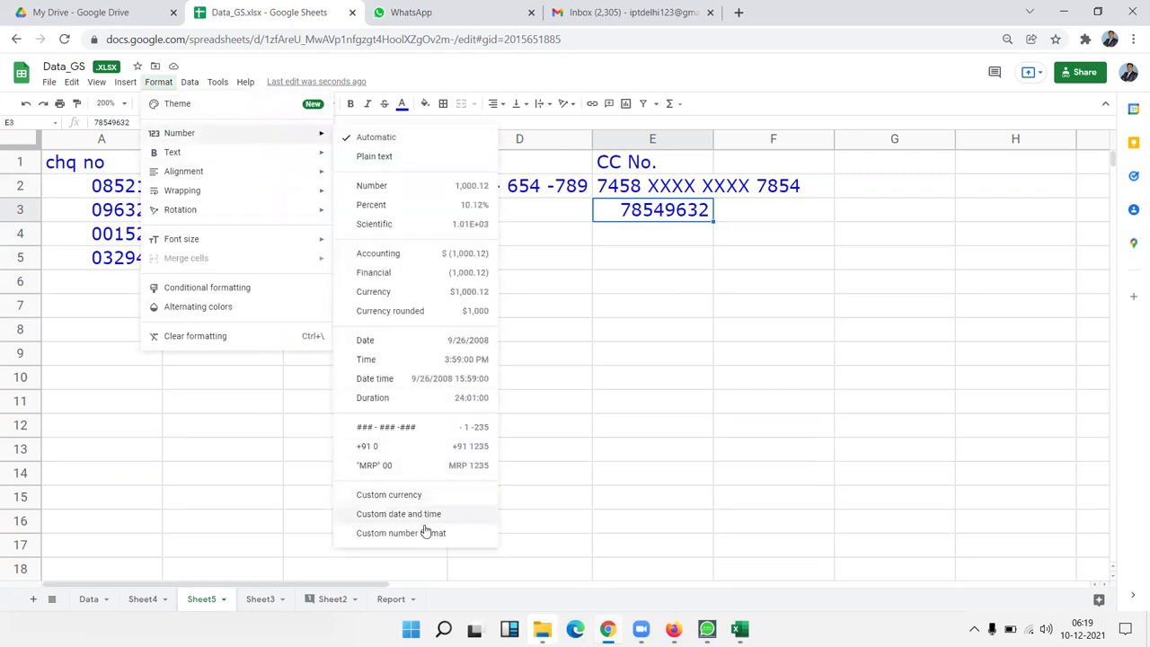
left_click(437, 534)
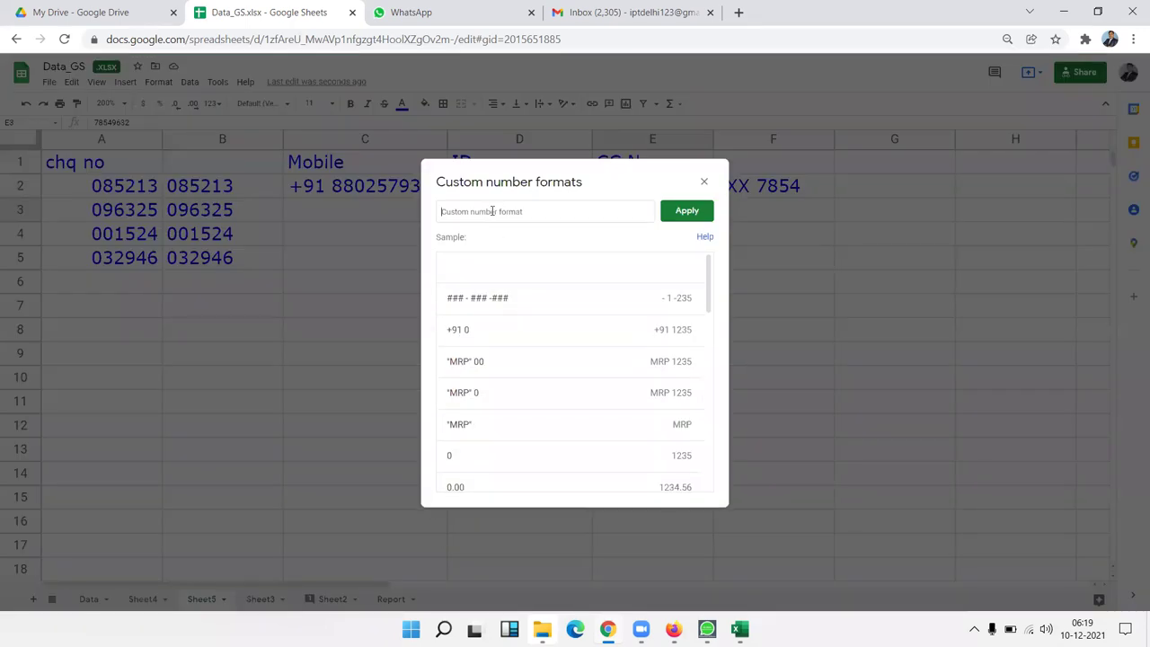
type("0000")
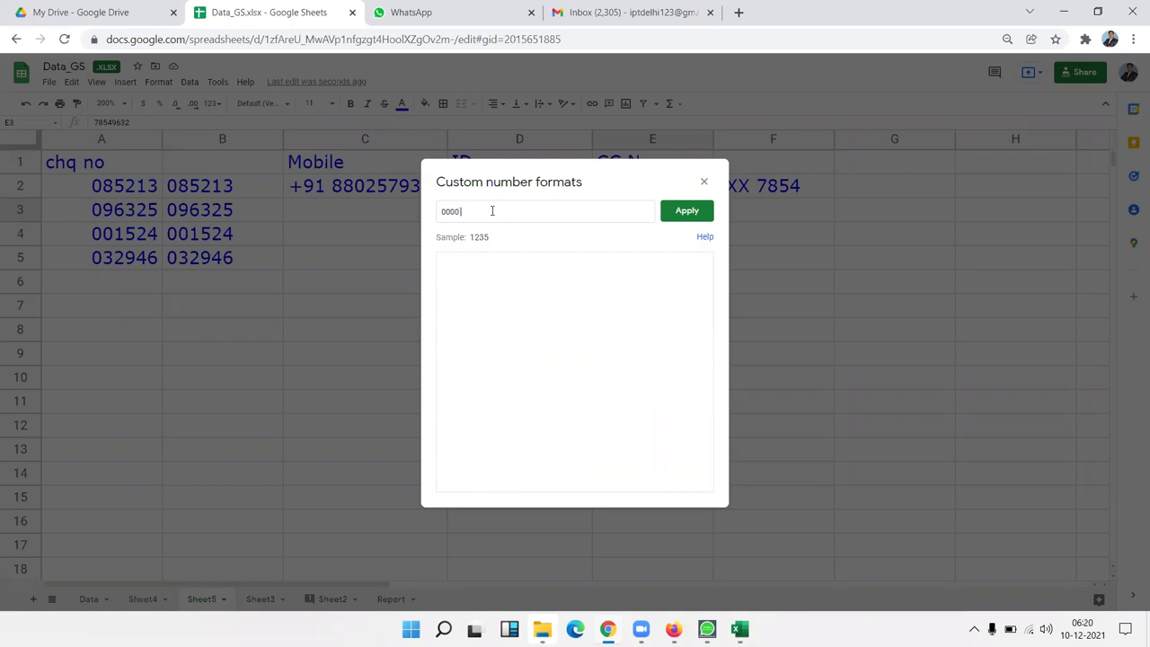
type(" \"")
type("X")
type("XX")
type("X X")
type("XXX\" 000")
type("0")
left_click(700, 215)
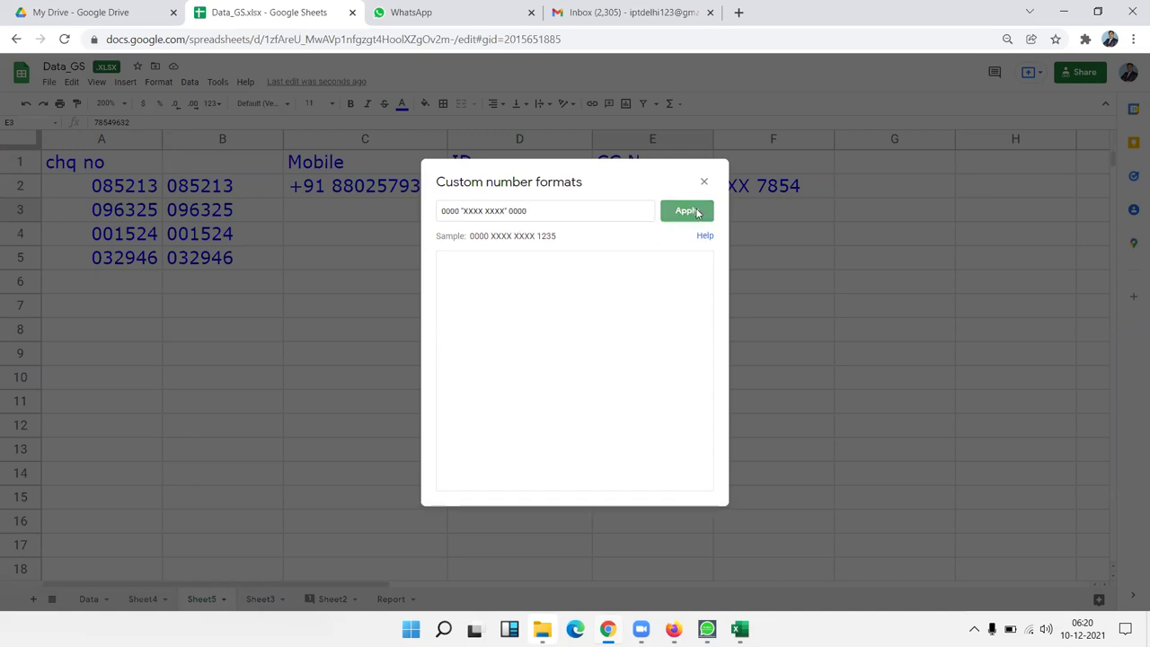
double_click(710, 139)
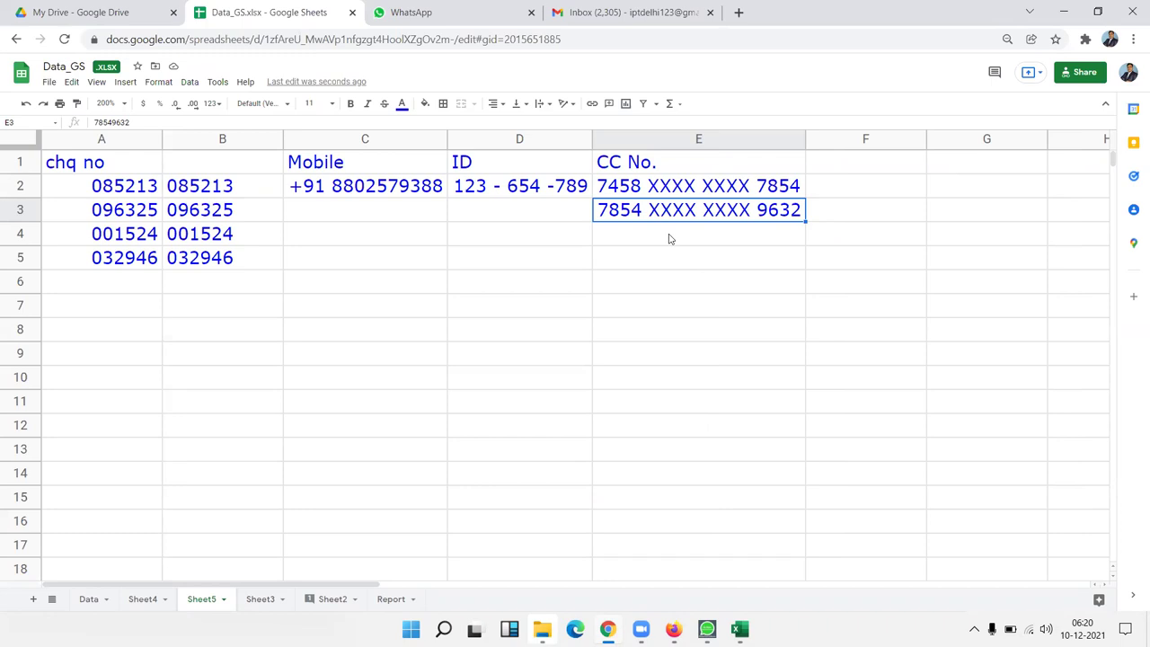
Enter 15.65 in C7, which shows as +91 16
left_click(317, 314)
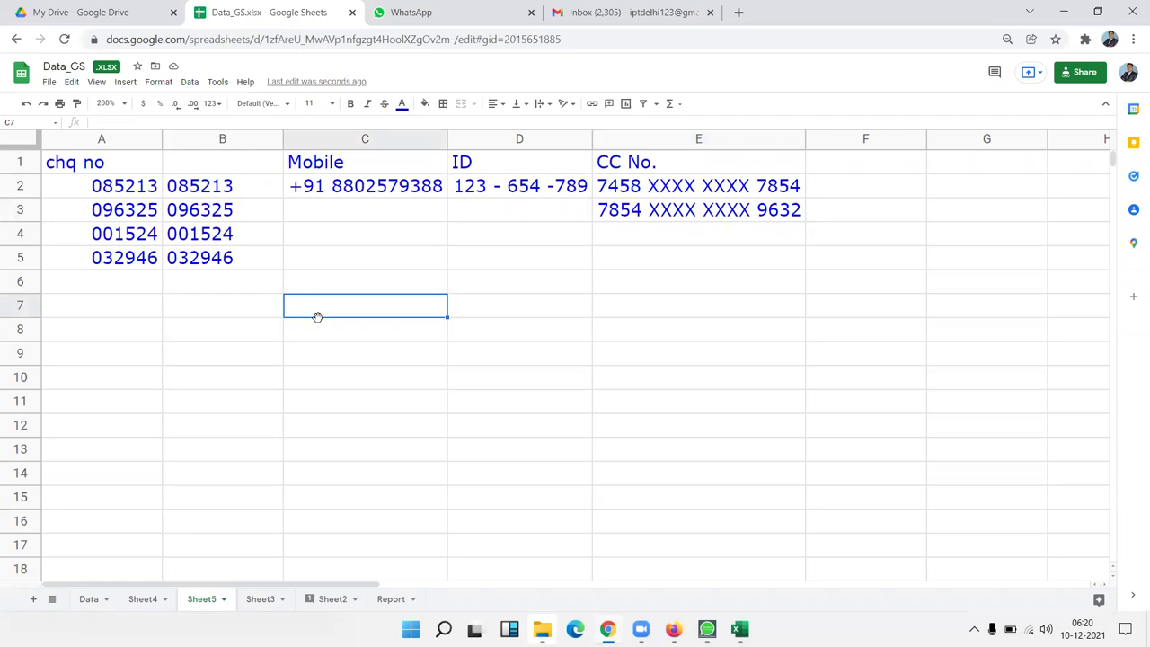
type("1")
type("5.65")
key("Return")
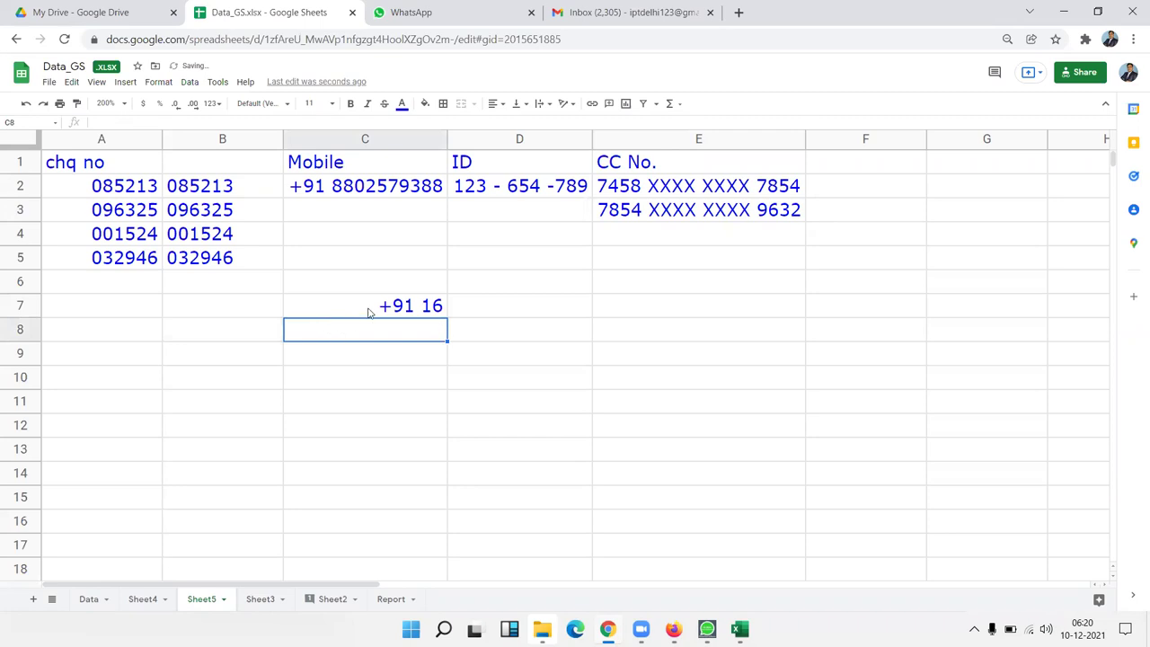
left_click(531, 352)
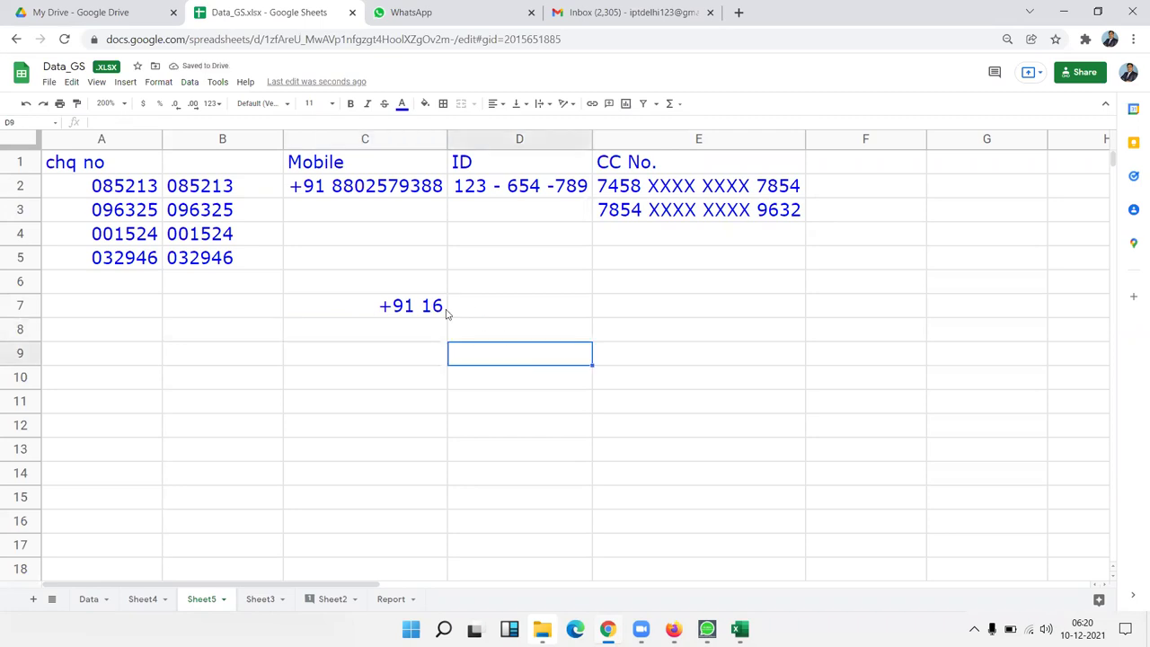
Reset C7 by pasting a blank cell over it, then re-enter 15.65
key("ctrl+c")
left_click(424, 312)
key("ctrl+v")
type("15.65")
key("Return")
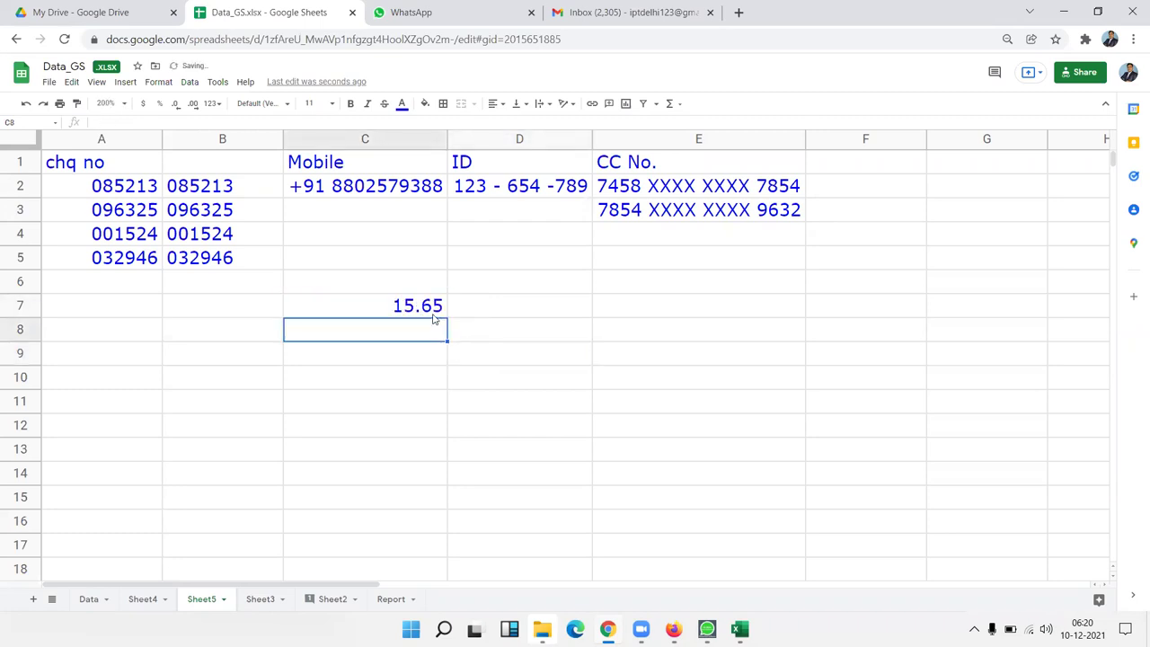
Format C7 with 0# "Rupees" .00 "Paise" and auto-fit column C
left_click(433, 315)
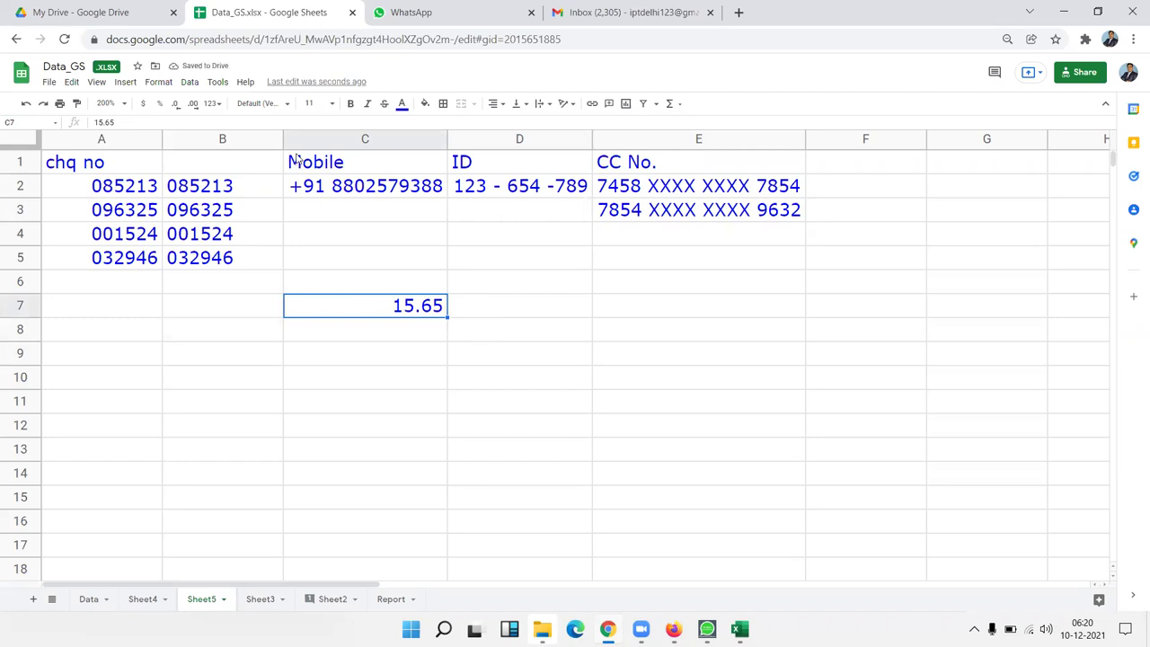
left_click(158, 82)
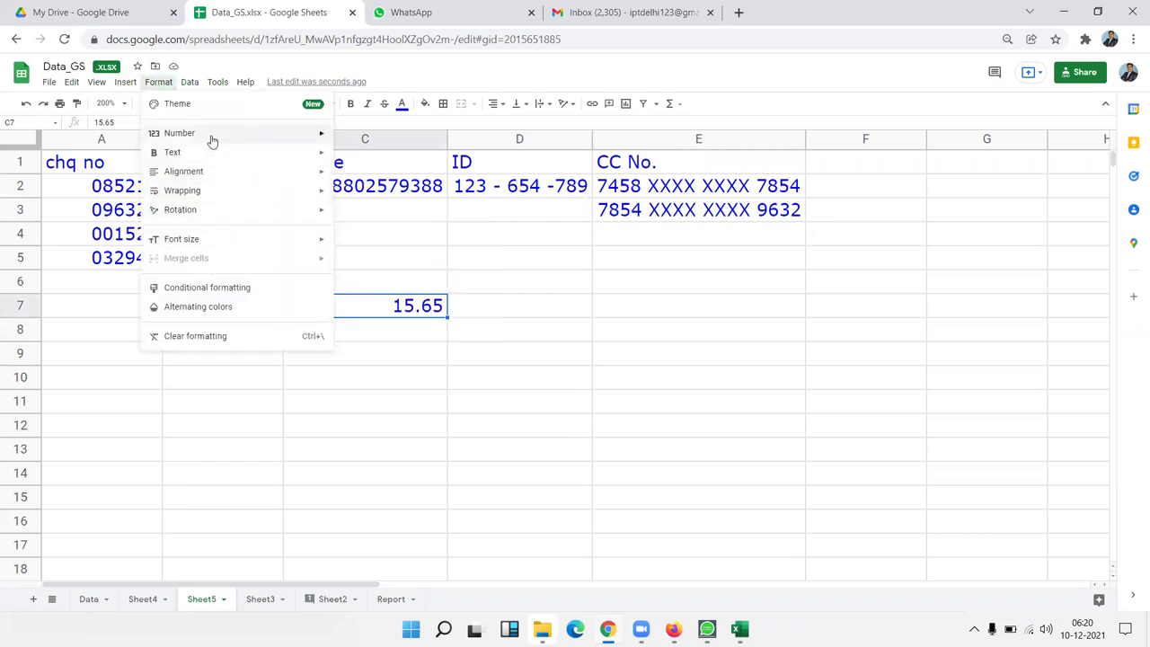
mouse_move(212, 140)
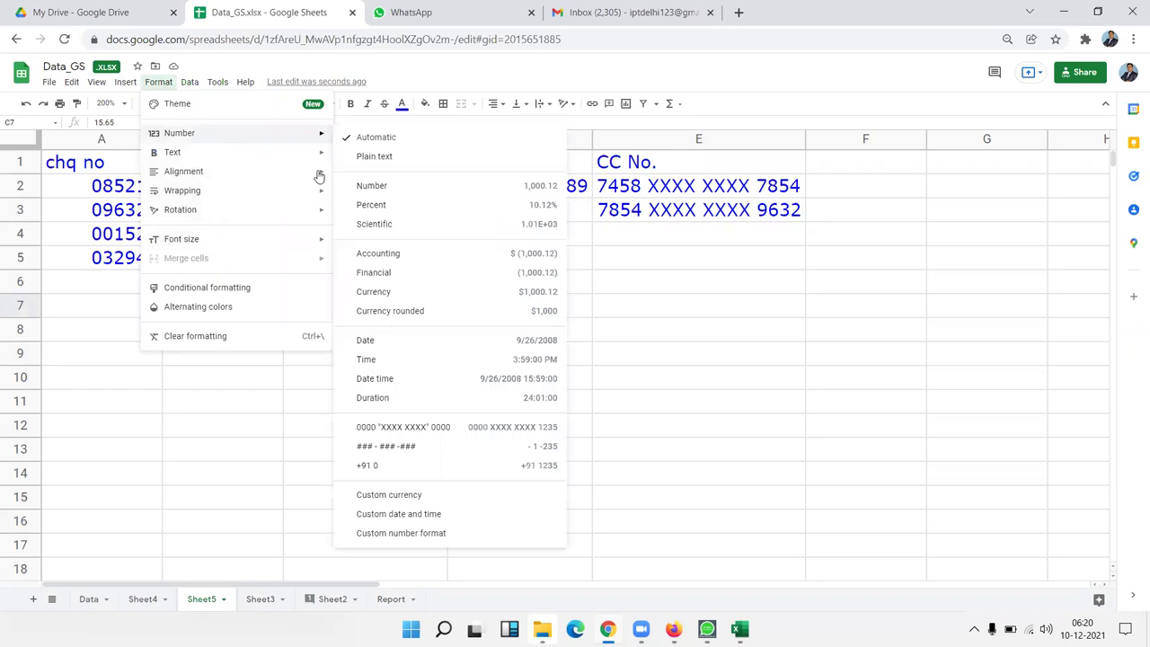
left_click(407, 538)
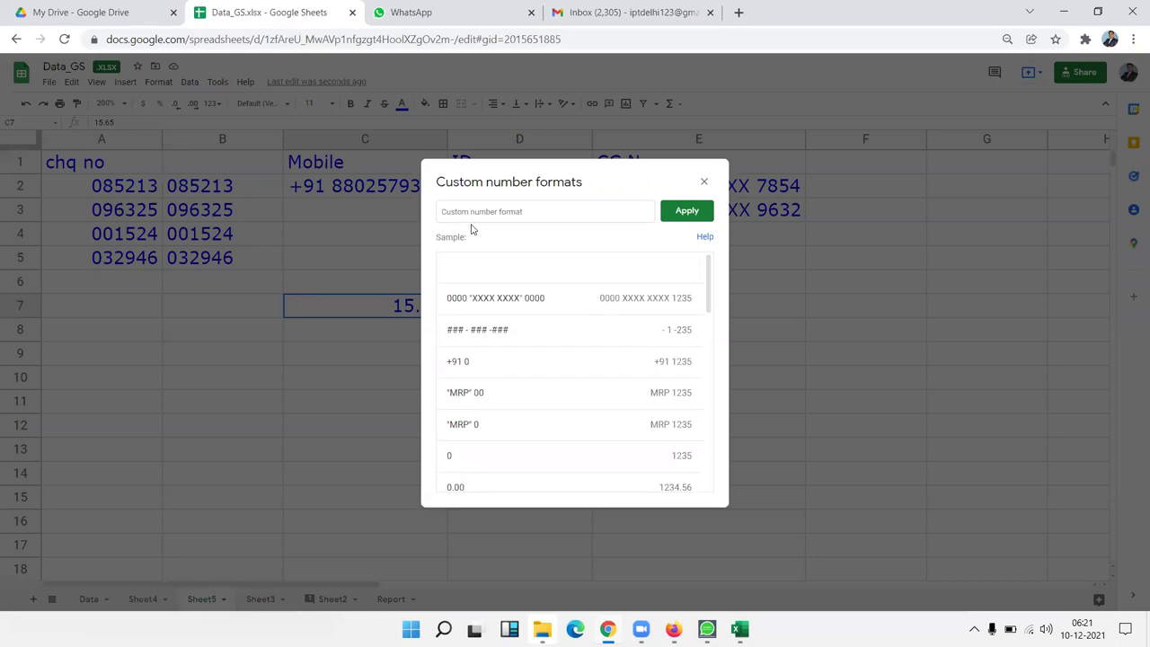
left_click_drag(460, 178, 658, 199)
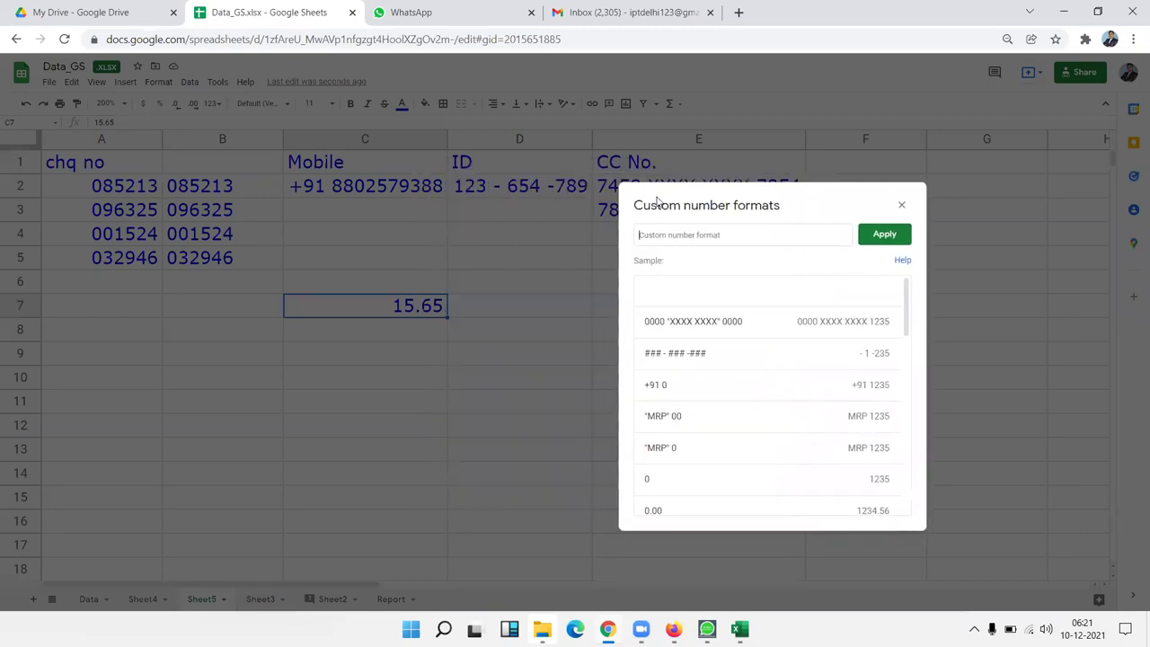
type("0")
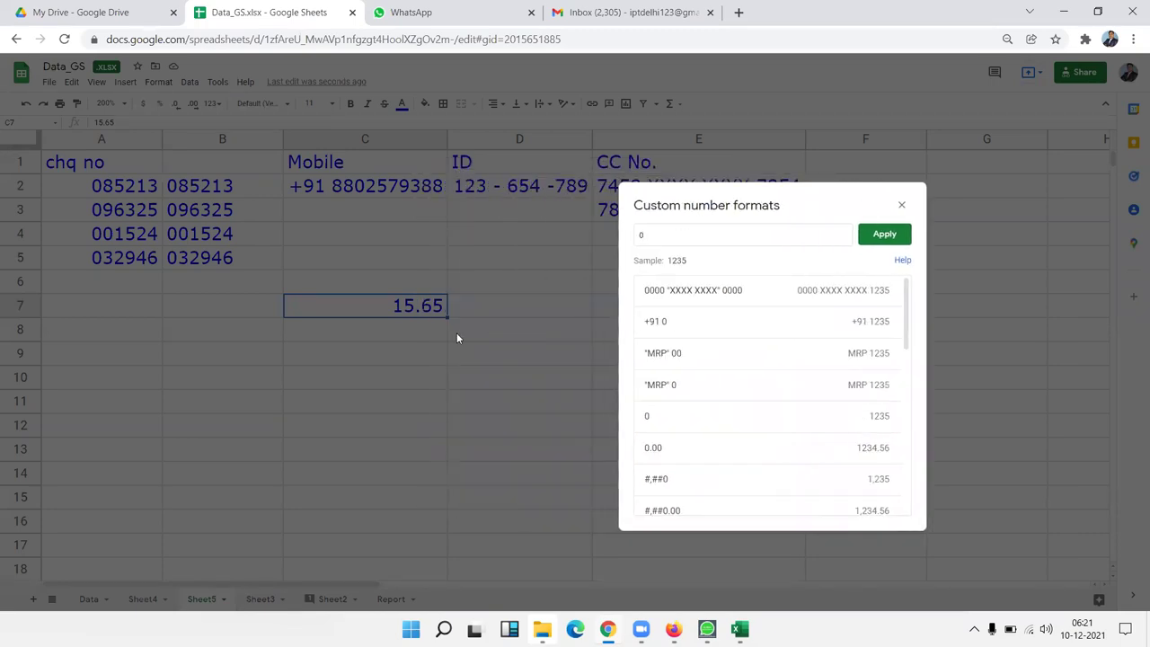
type("#")
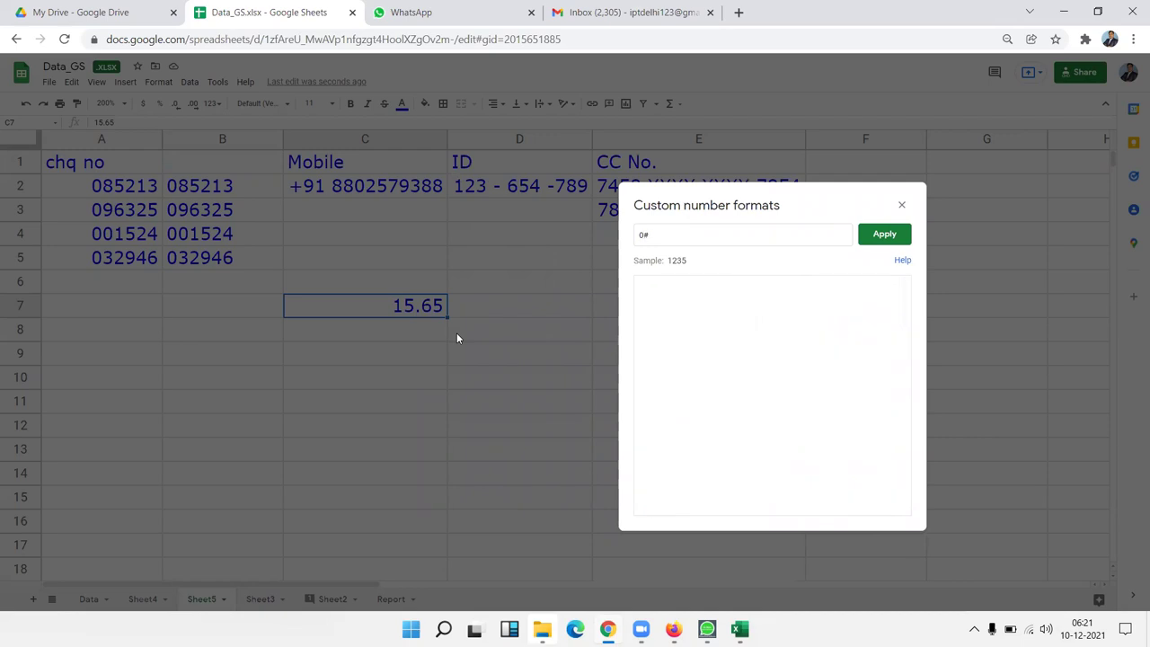
type("!")
type("\"")
type("00")
type(" !")
type("\"Paise\"")
left_click(884, 235)
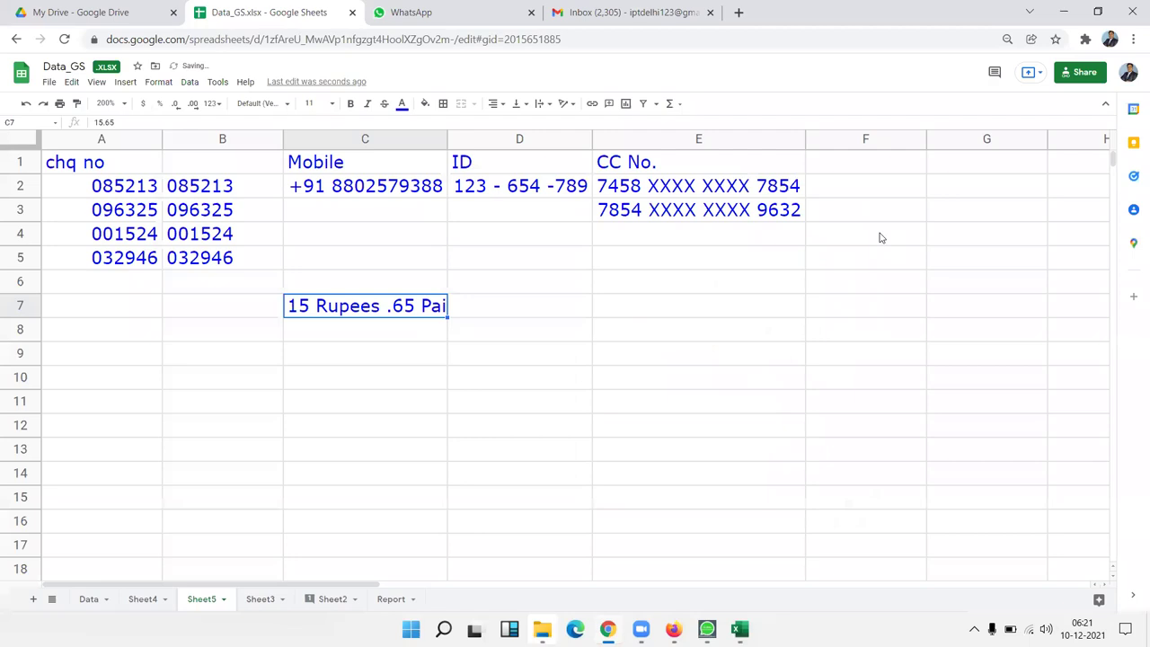
double_click(445, 144)
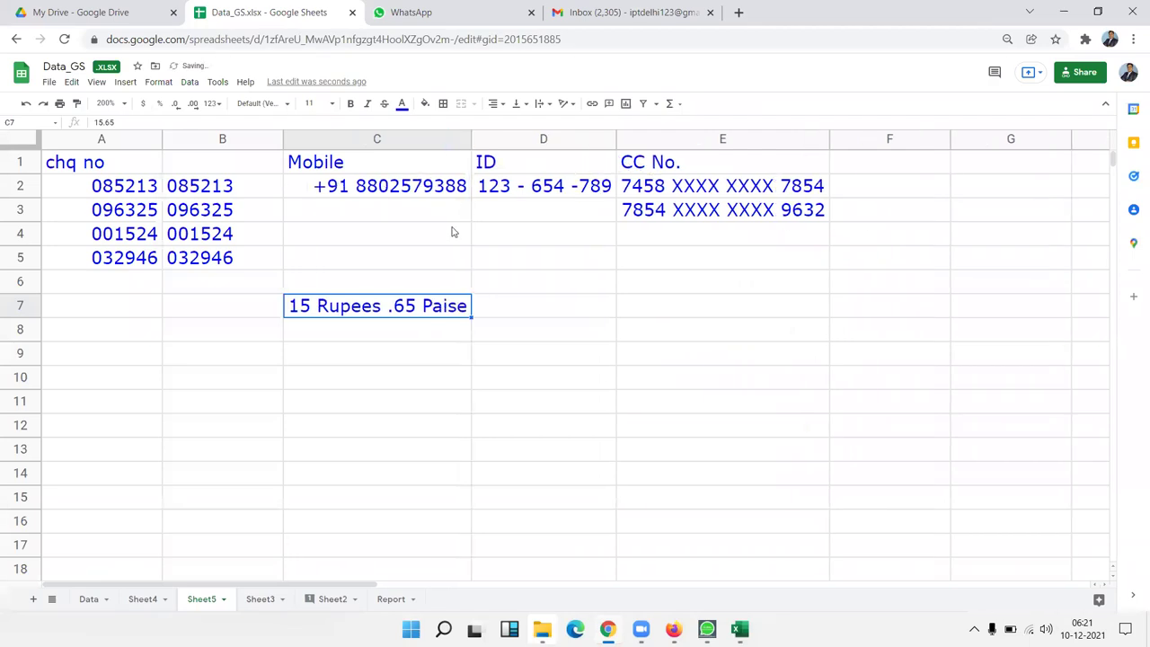
left_click(245, 412)
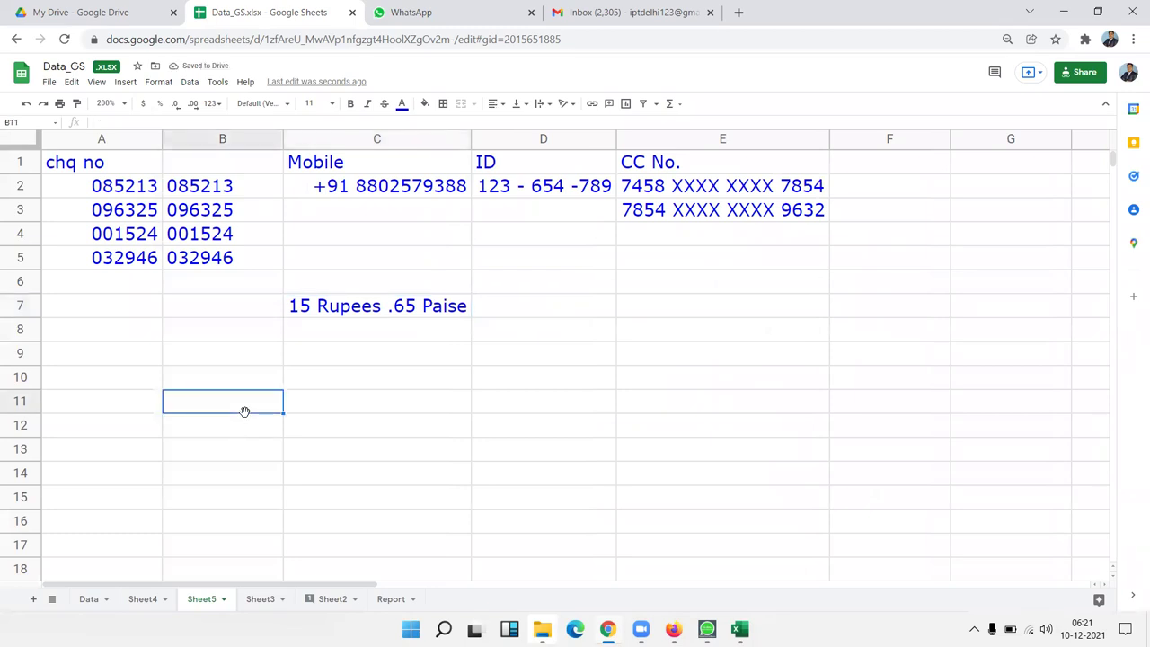
Insert today's date, 12/9/2021, into B11
key("ctrl+semicolon")
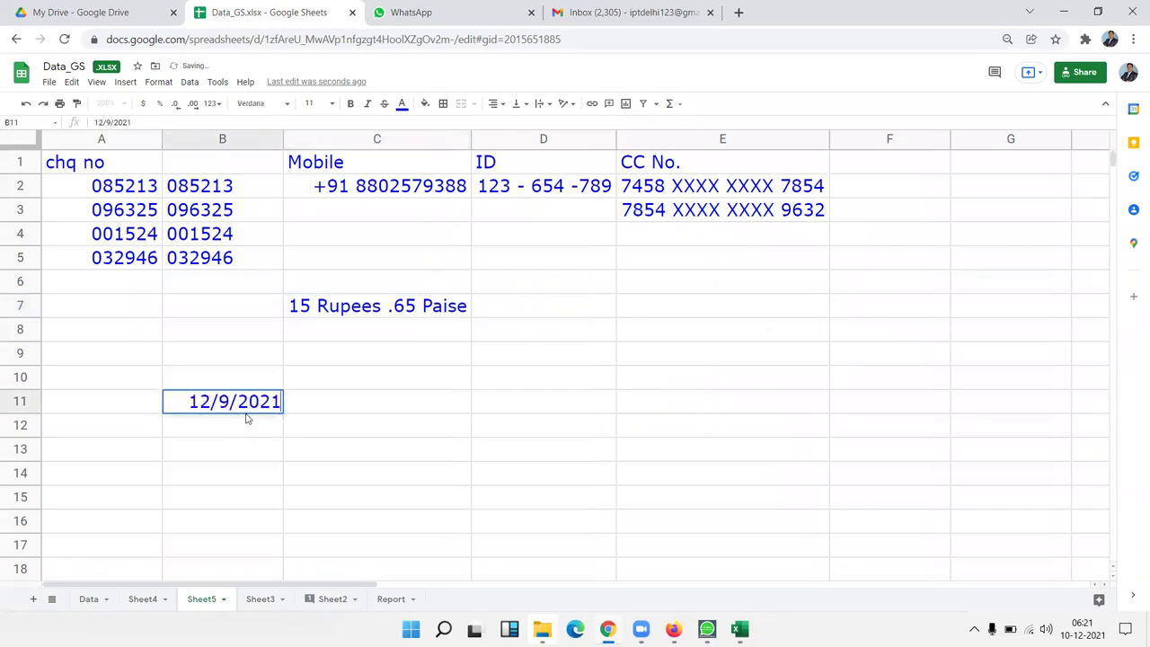
left_click(264, 474)
left_click(236, 409)
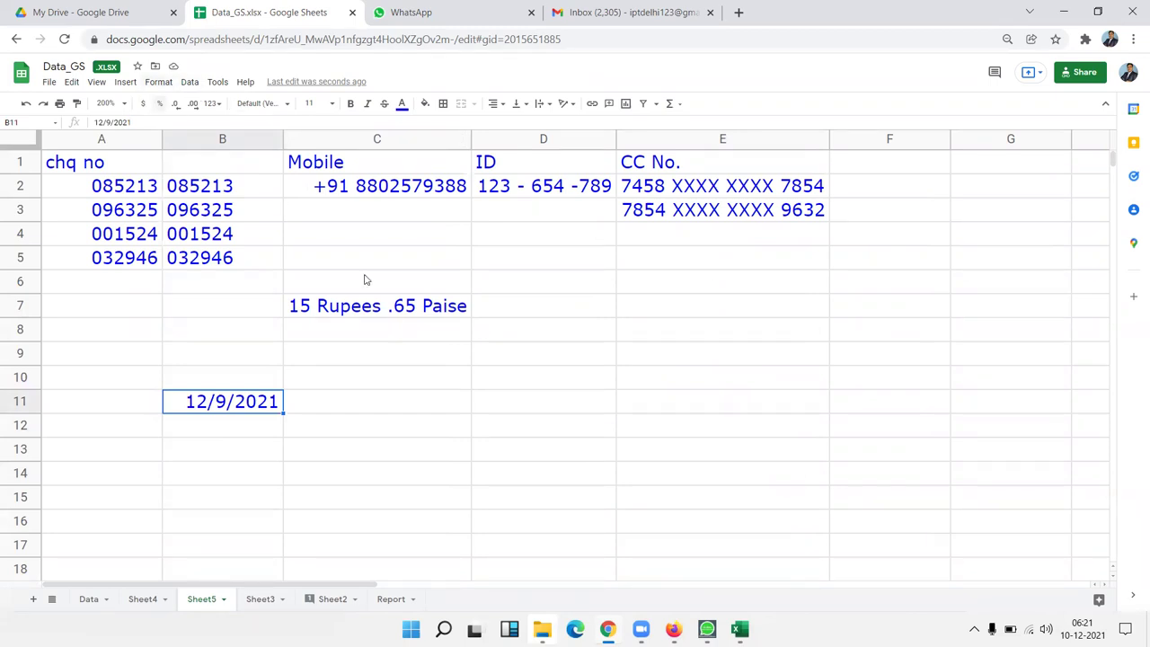
Write day-format notes in D11:E12: d with 1, and dd with '01 keeping the zero
left_click(480, 398)
type("d")
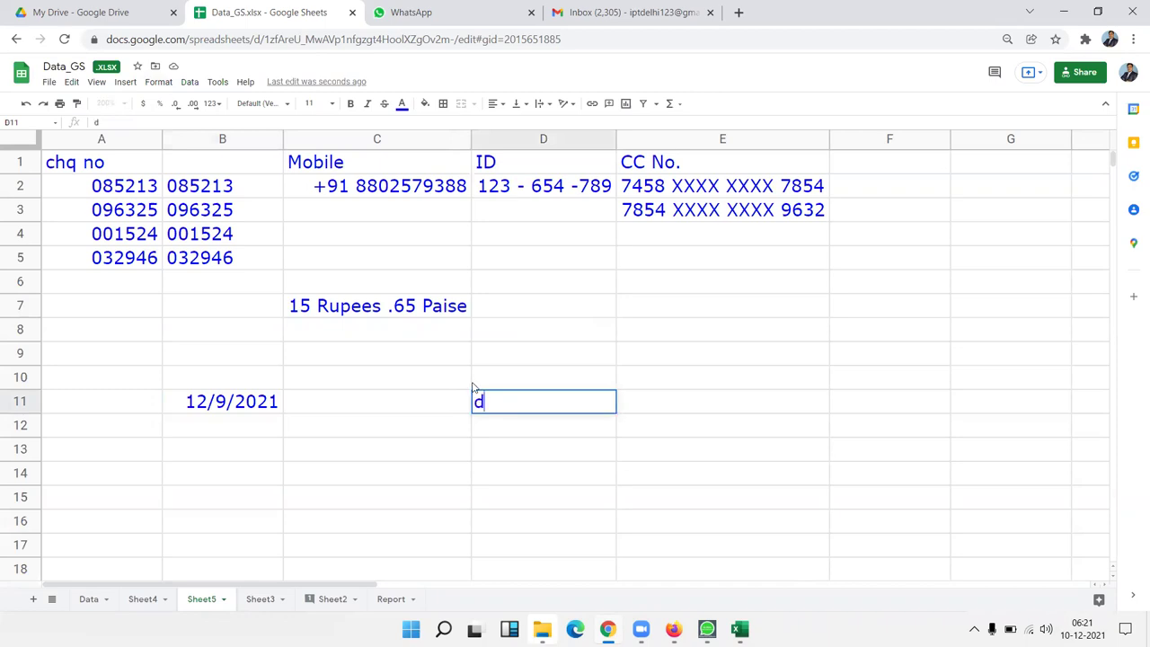
key("Tab")
type("1")
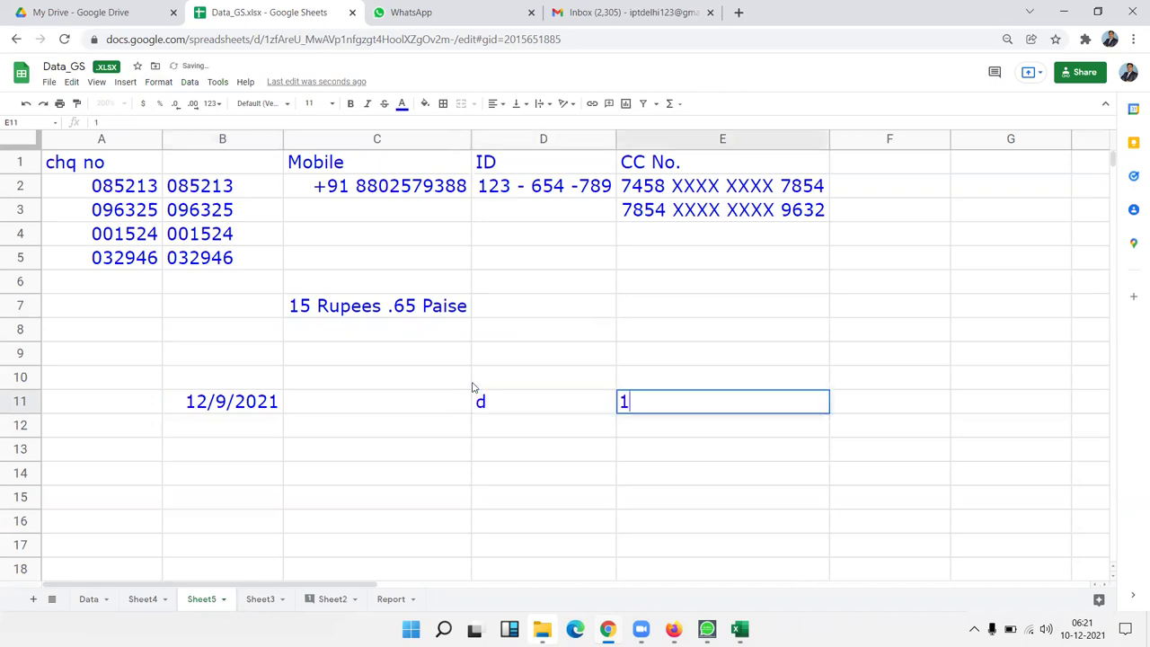
key("Return")
key("Left")
type("dd")
key("Tab")
type("01")
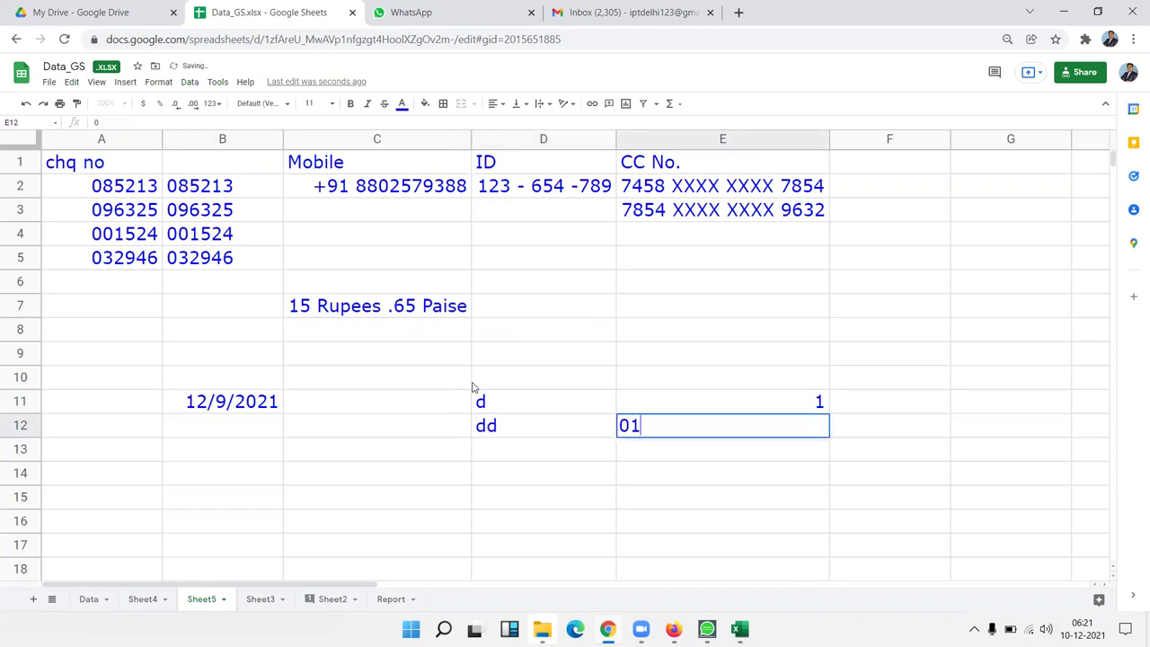
key("Return")
key("Left")
key("Right")
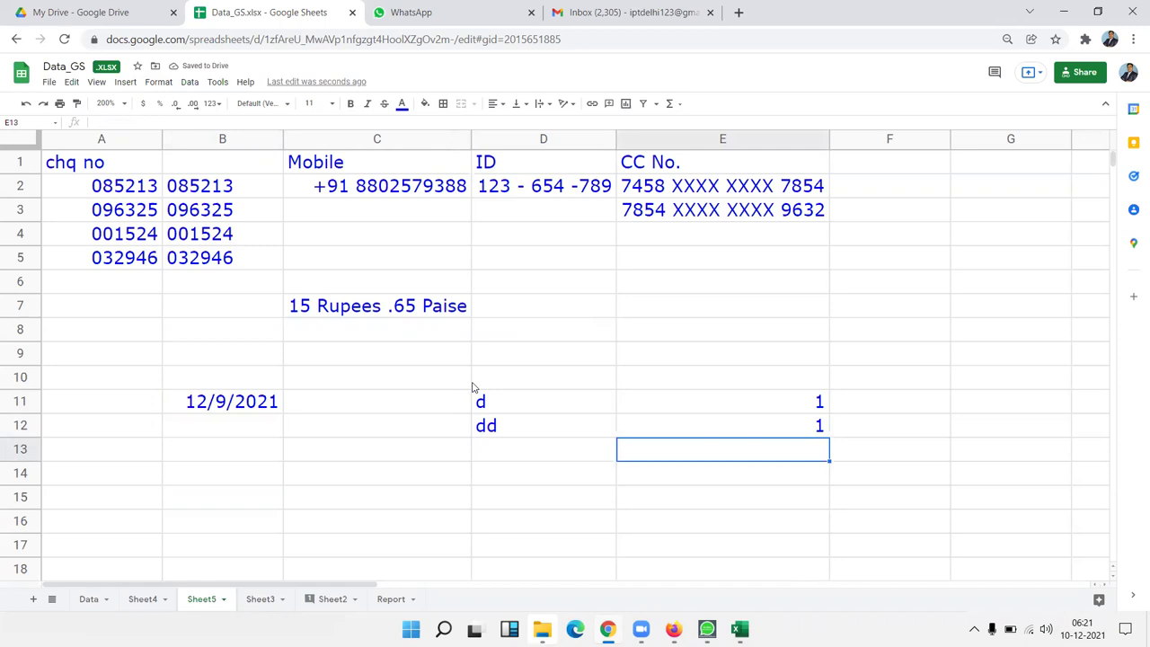
key("Up")
type("'")
type("01")
key("Return")
Add ddd with Sun in row 13 and dddd in D14
key("Left")
type("dd")
key("Tab")
type("Su")
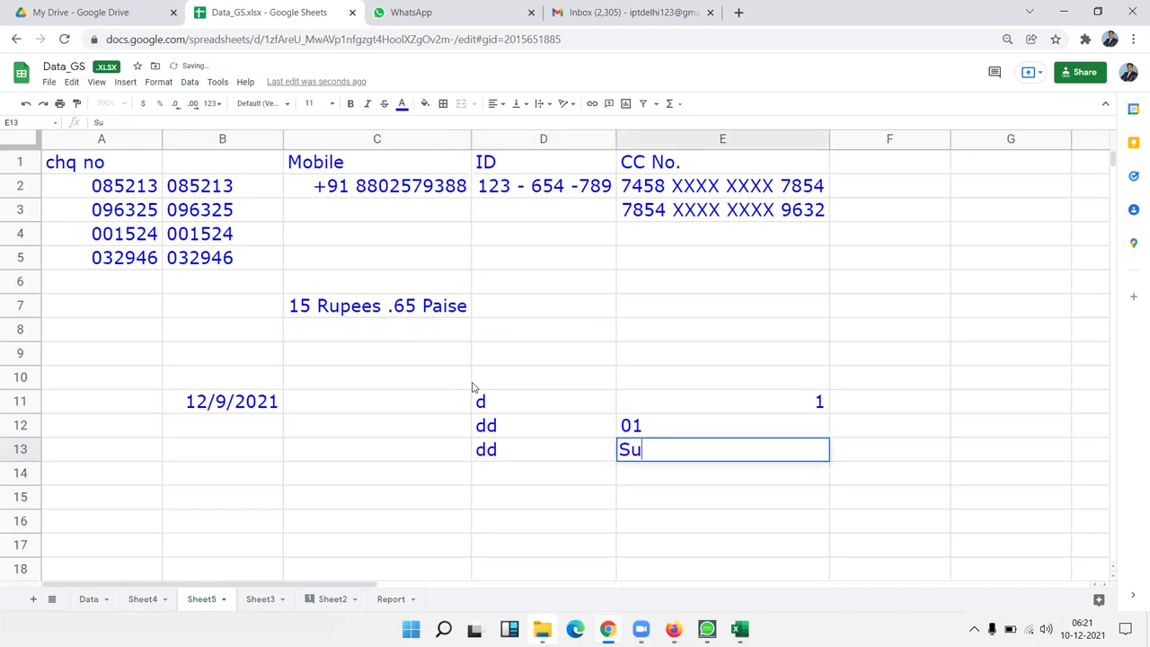
type("n")
key("Return")
key("Left")
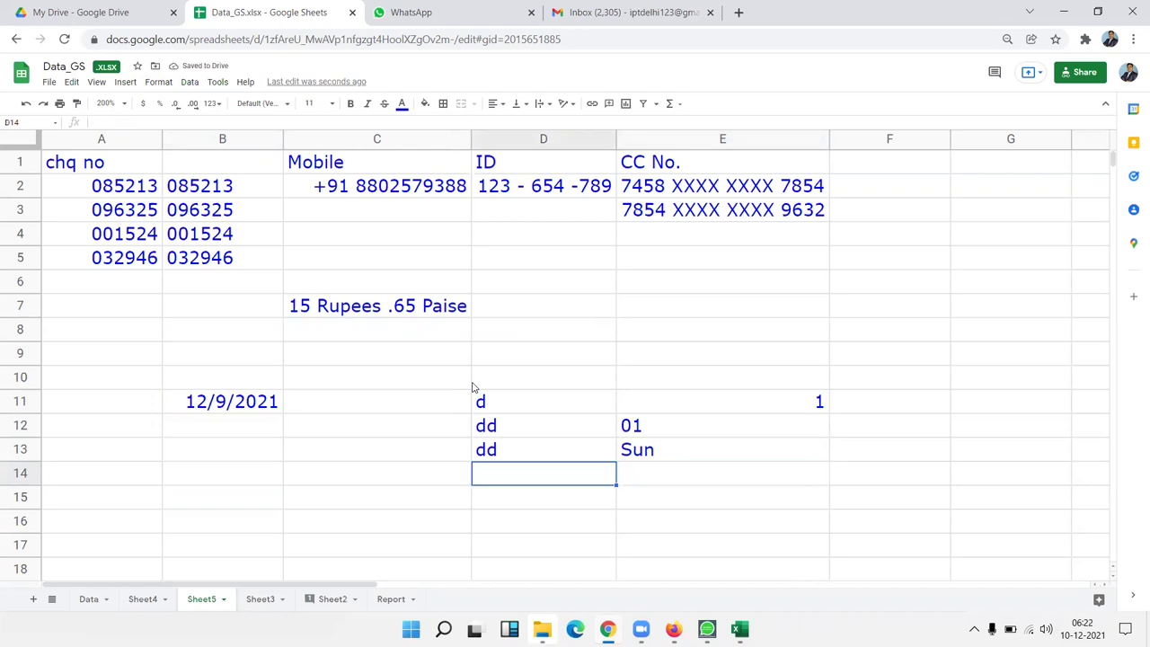
key("Up")
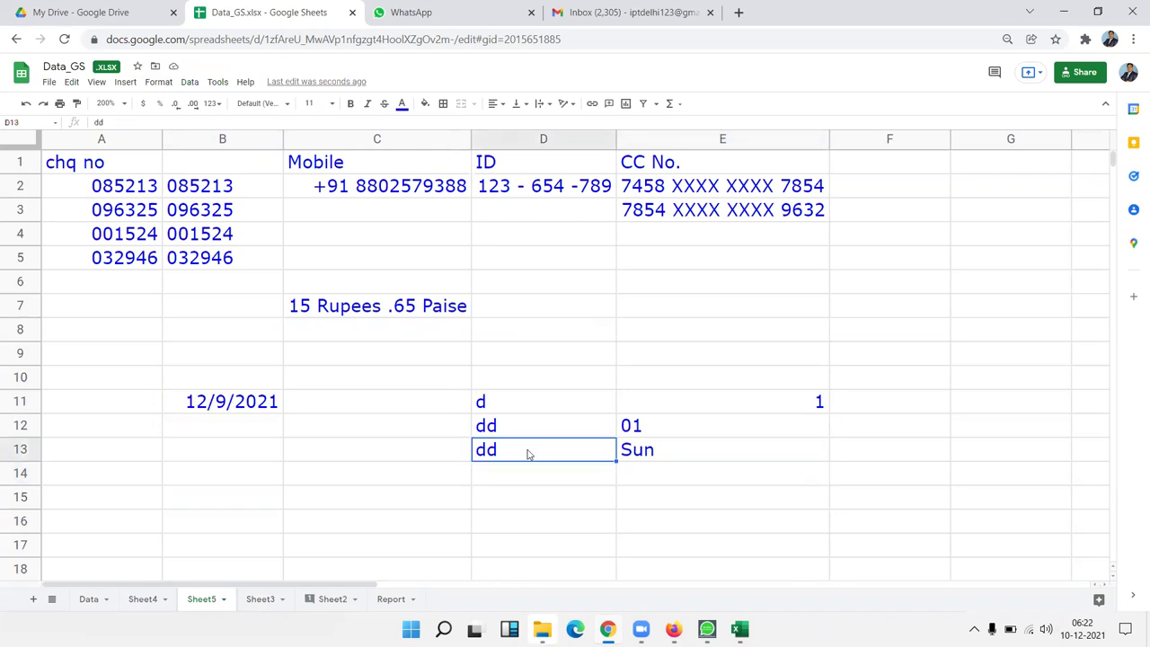
double_click(519, 450)
type("d")
key("Return")
type("dddd")
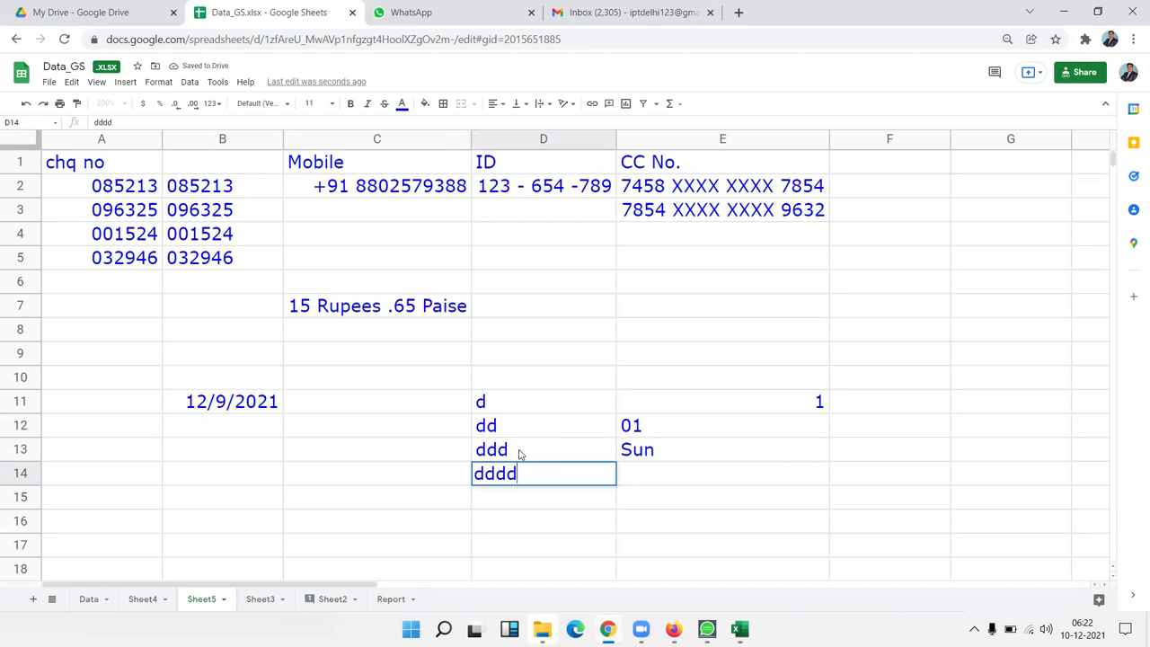
key("Return")
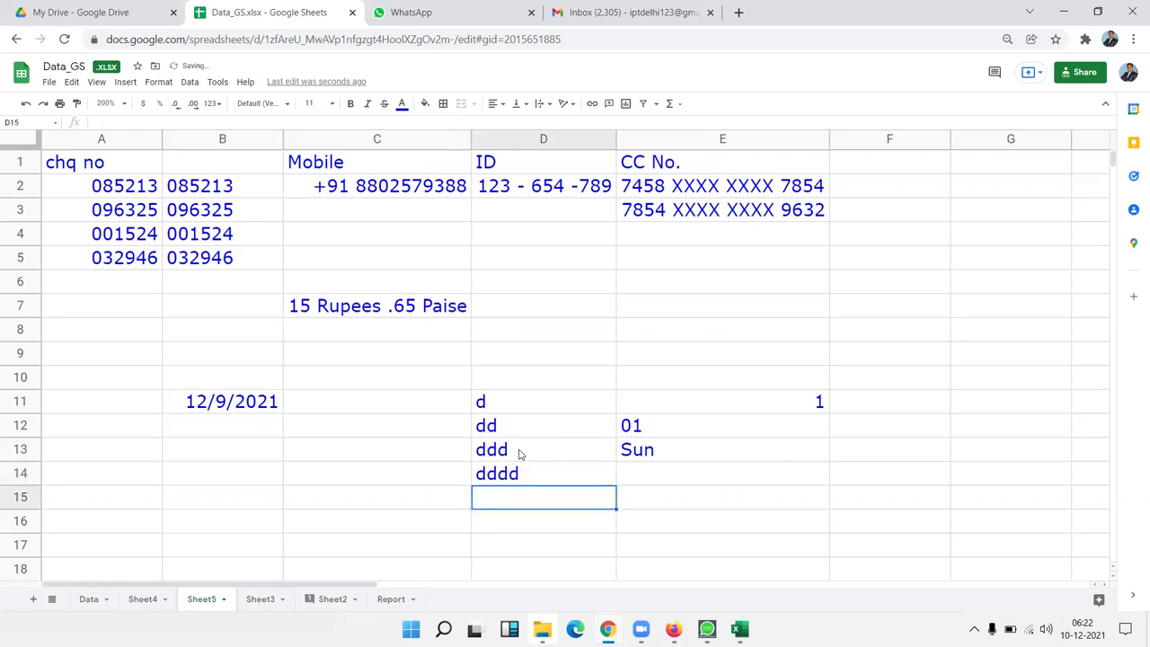
Select and clear the sample notes in D11:E14
key("Up")
key("Up")
key("Up")
key("Up")
key("shift+Right")
key("shift+Right")
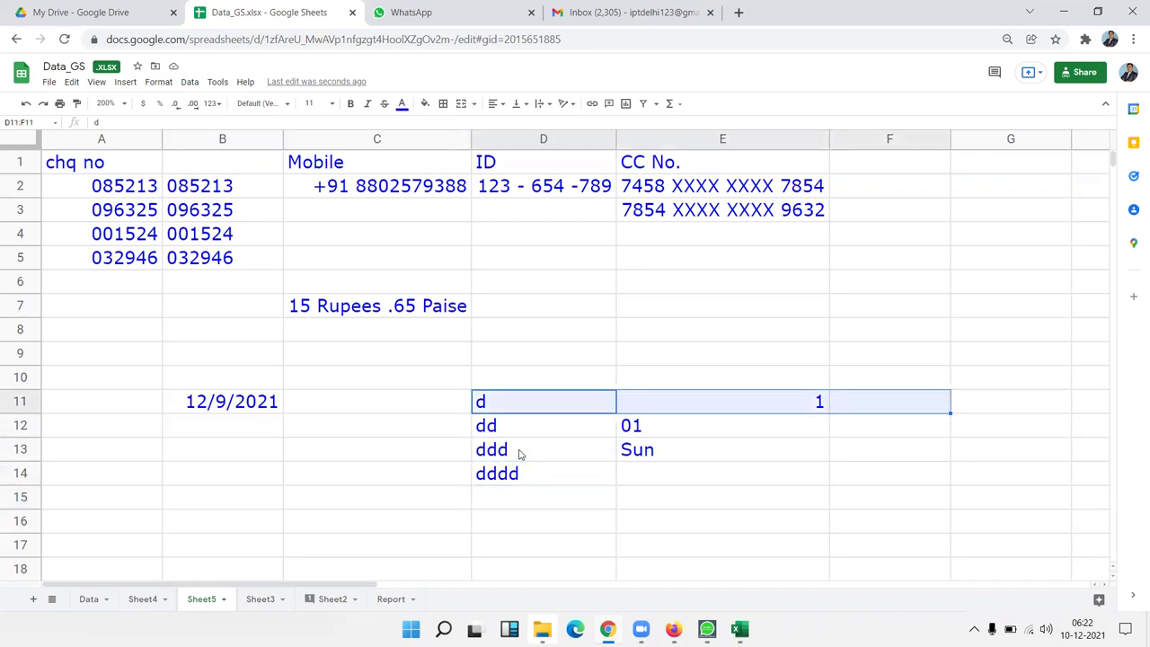
key("shift+Left")
key("shift+Down")
key("shift+Down")
key("shift+Down")
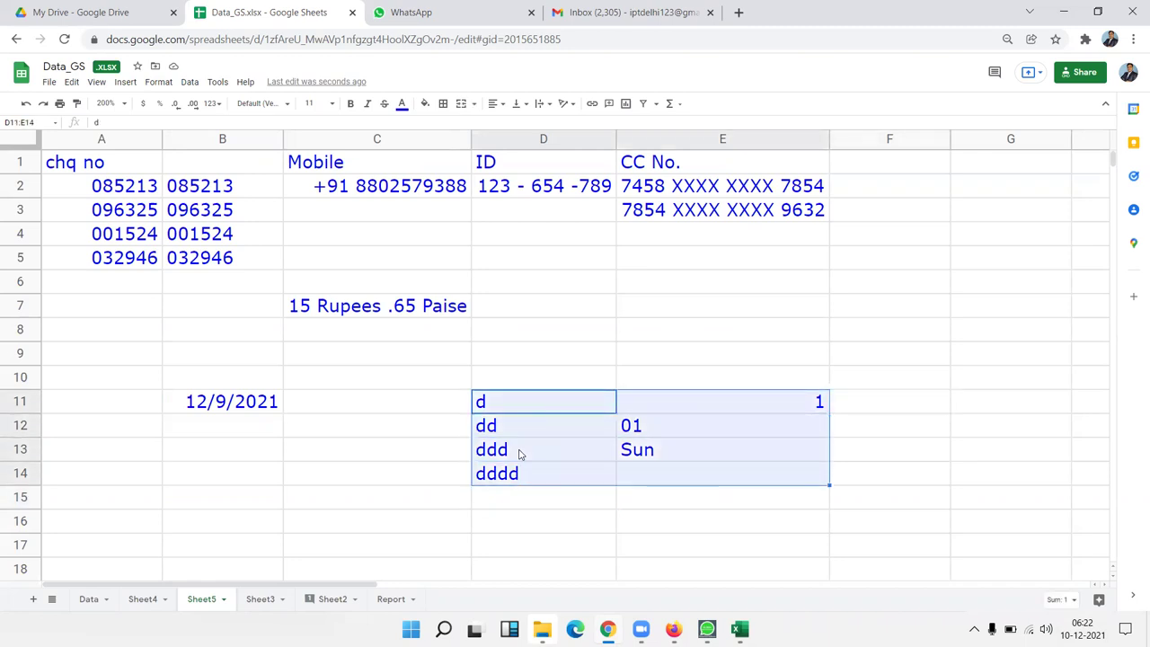
key("Delete")
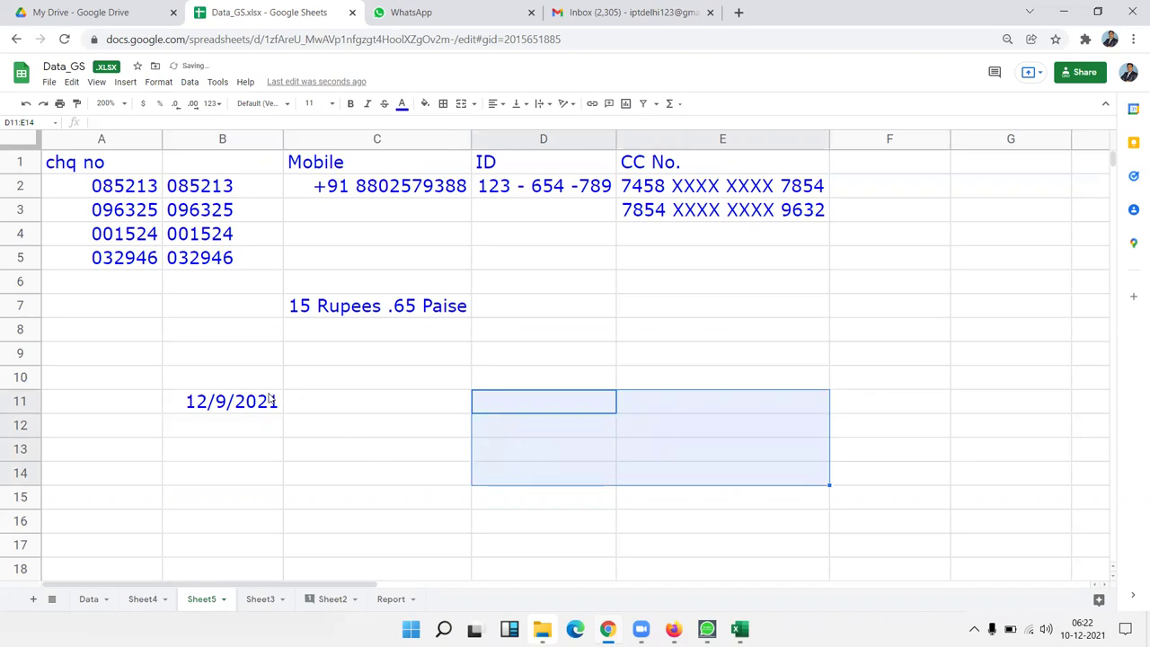
Try a custom DD MM - yy date pattern for the date in B11
left_click(259, 402)
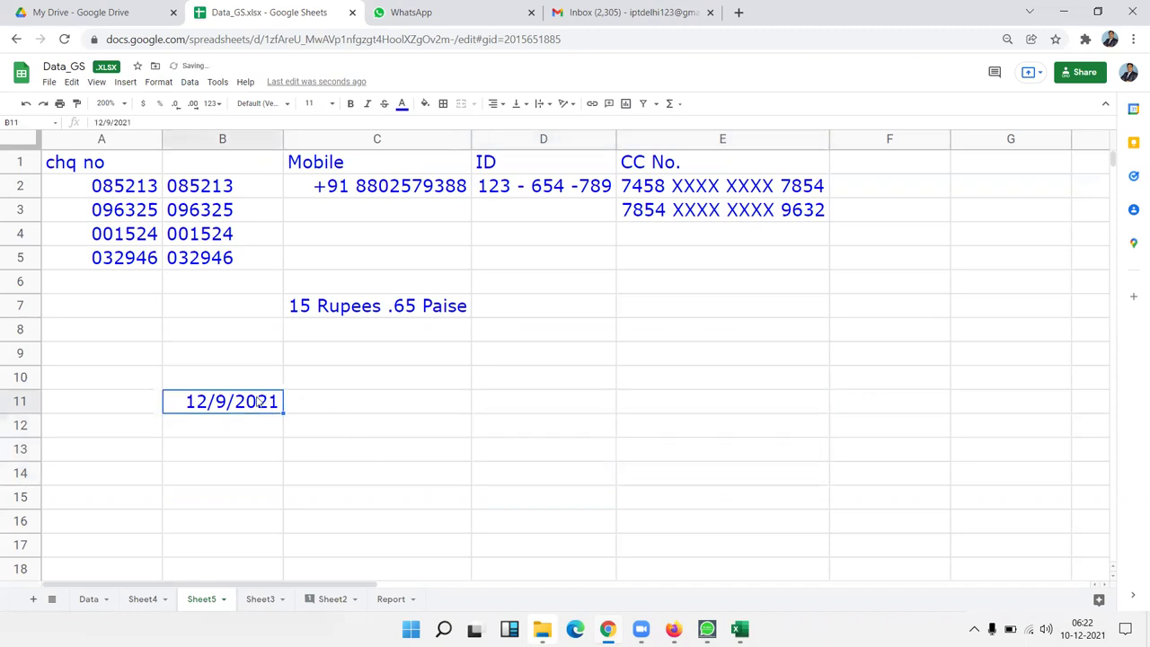
left_click(158, 82)
mouse_move(195, 152)
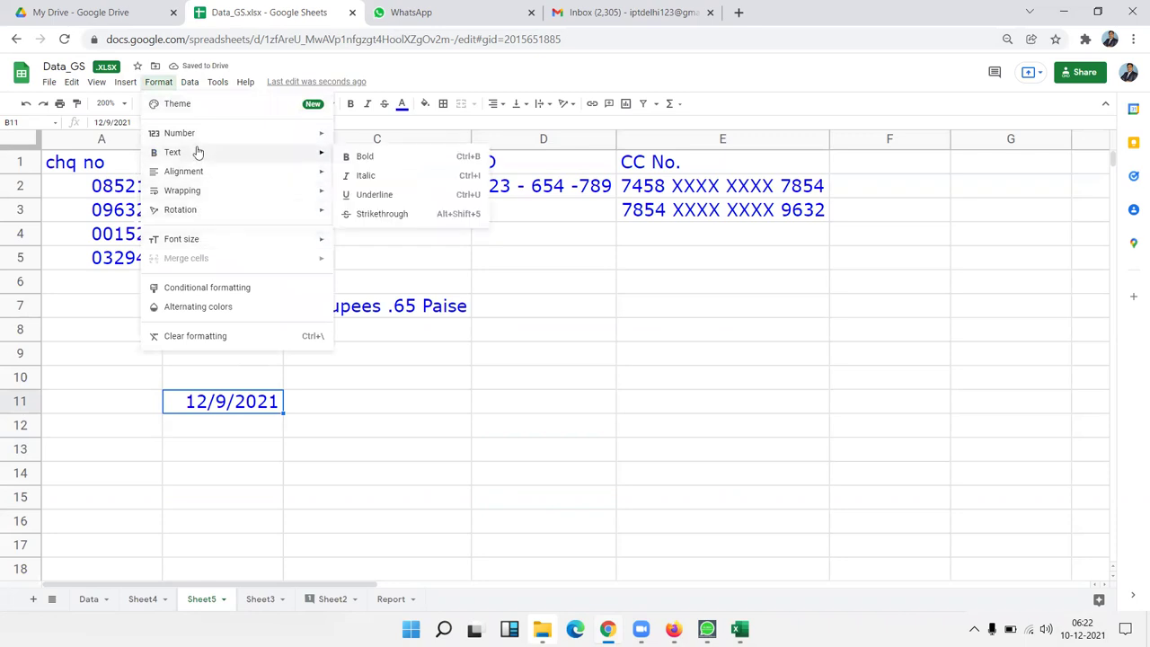
mouse_move(303, 139)
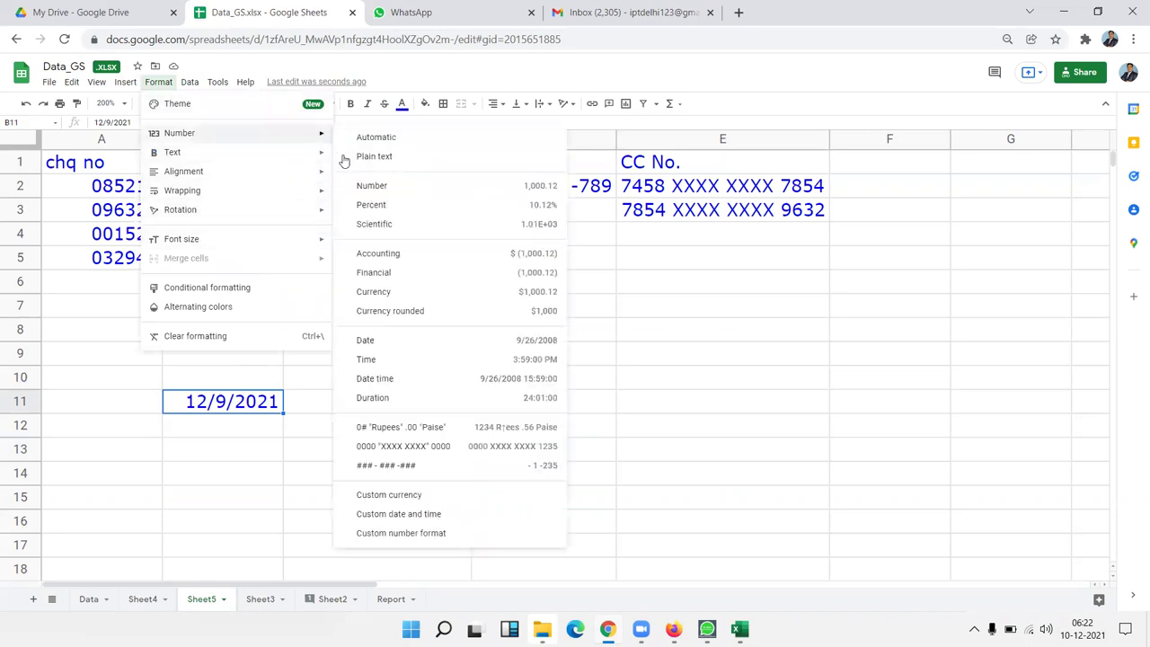
left_click(401, 519)
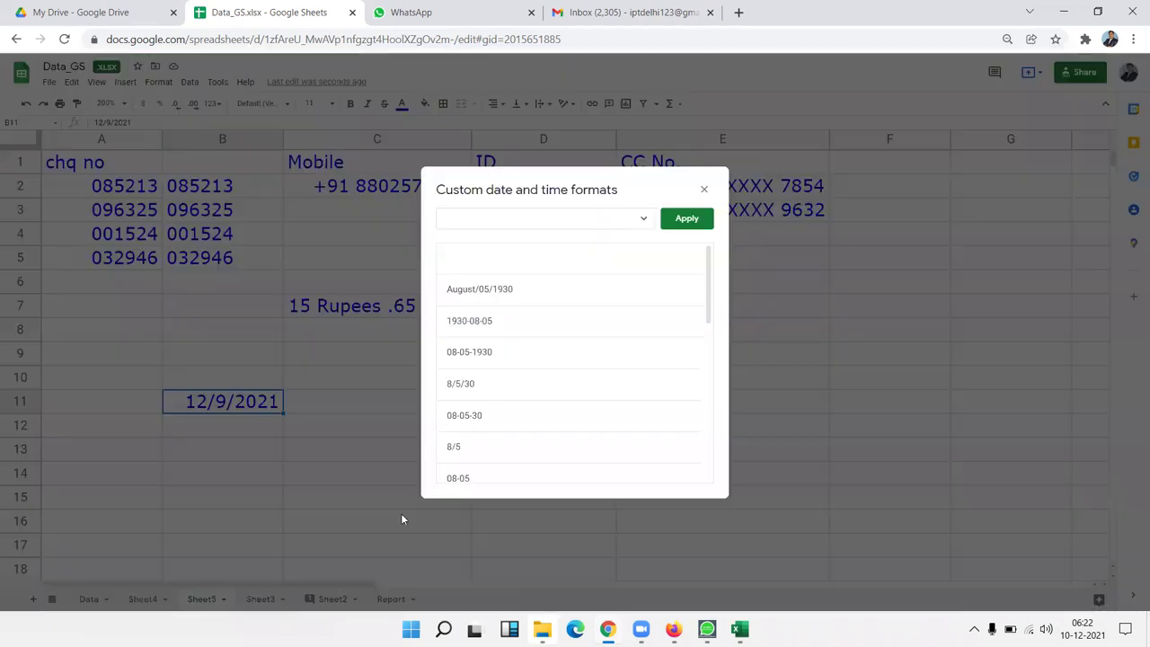
scroll(501, 349, "down", 5)
scroll(503, 341, "up", 5)
type("DD mm")
key("BackSpace")
key("BackSpace")
key("BackSpace")
key("BackSpace")
type("MM - yy")
left_click(685, 221)
left_click(681, 220)
mouse_move(710, 282)
left_mouse_down()
mouse_move(711, 466)
mouse_move(715, 251)
left_mouse_up()
left_click(689, 222)
Try the year-month-day, weekday and short month-day-year presets, then close without applying any
triple_click(508, 216)
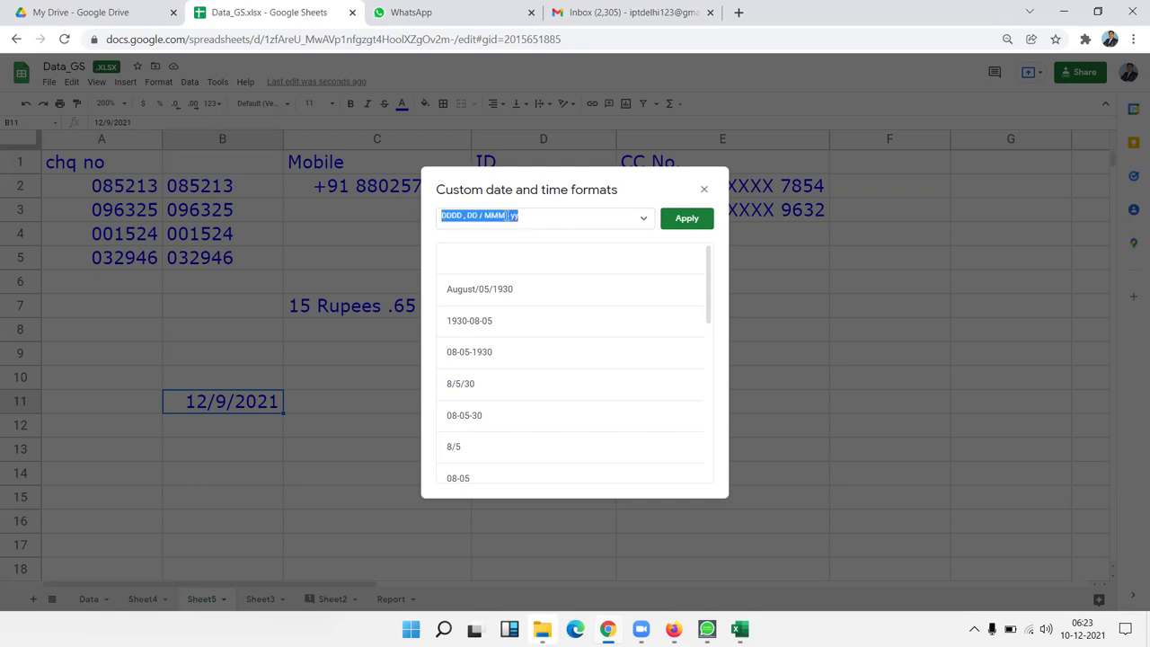
left_click(518, 290)
left_click(507, 321)
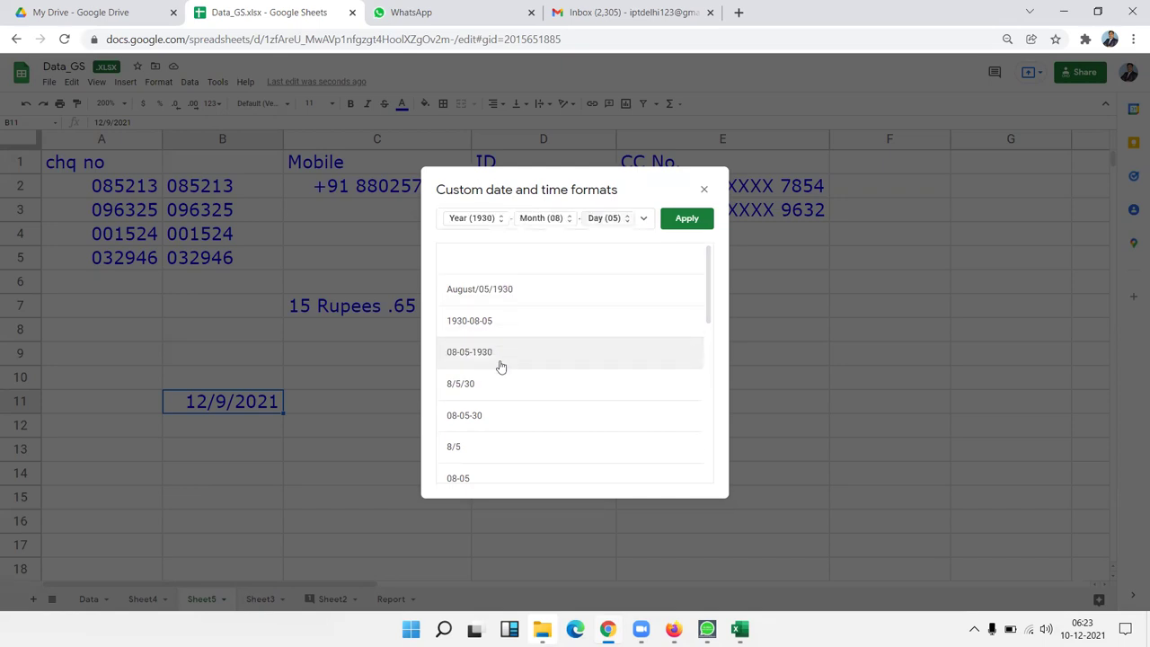
scroll(467, 437, "down", 10)
left_click(469, 444)
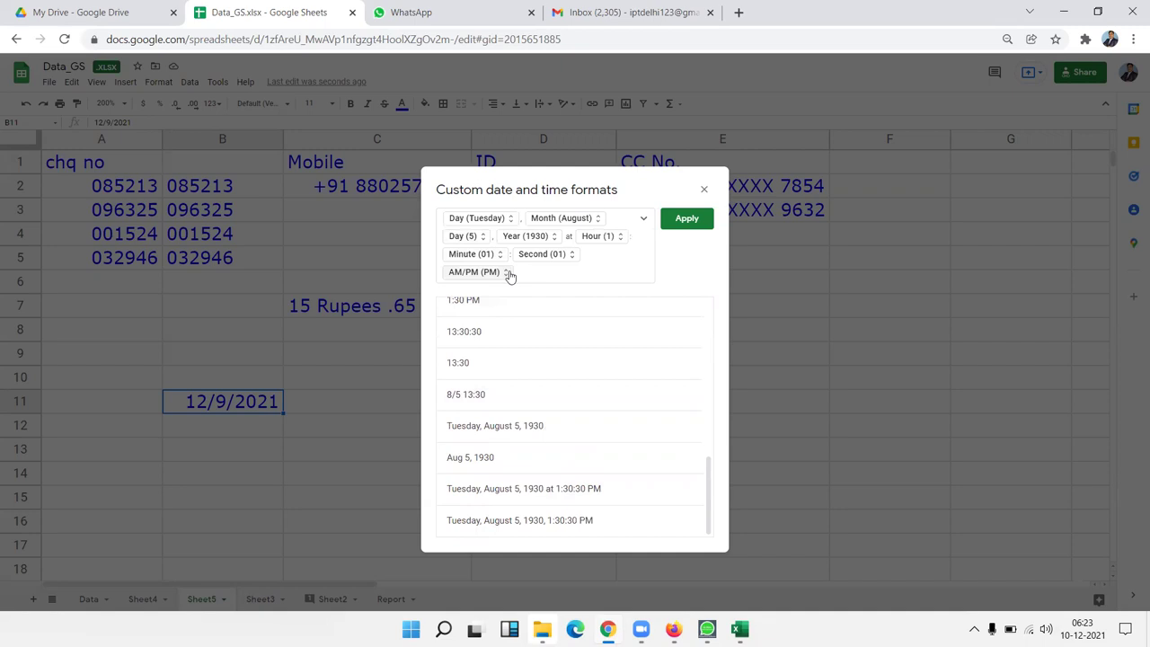
key("BackSpace")
key("BackSpace")
key("BackSpace")
key("BackSpace")
key("BackSpace")
key("BackSpace")
key("BackSpace")
key("BackSpace")
key("BackSpace")
key("BackSpace")
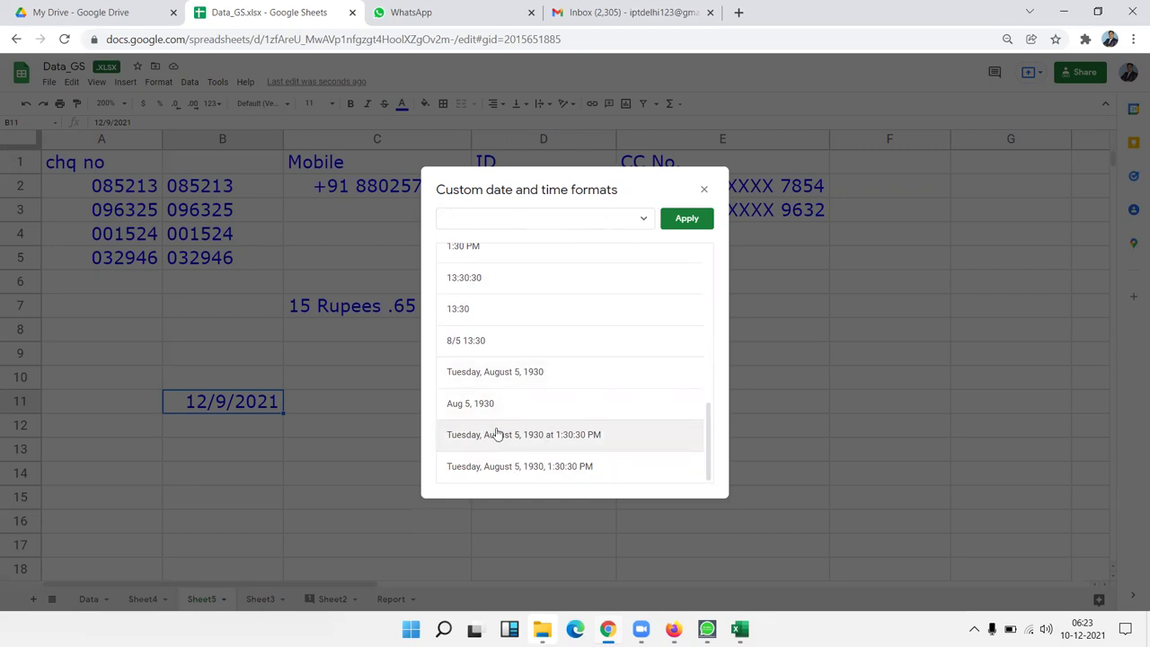
left_click(497, 373)
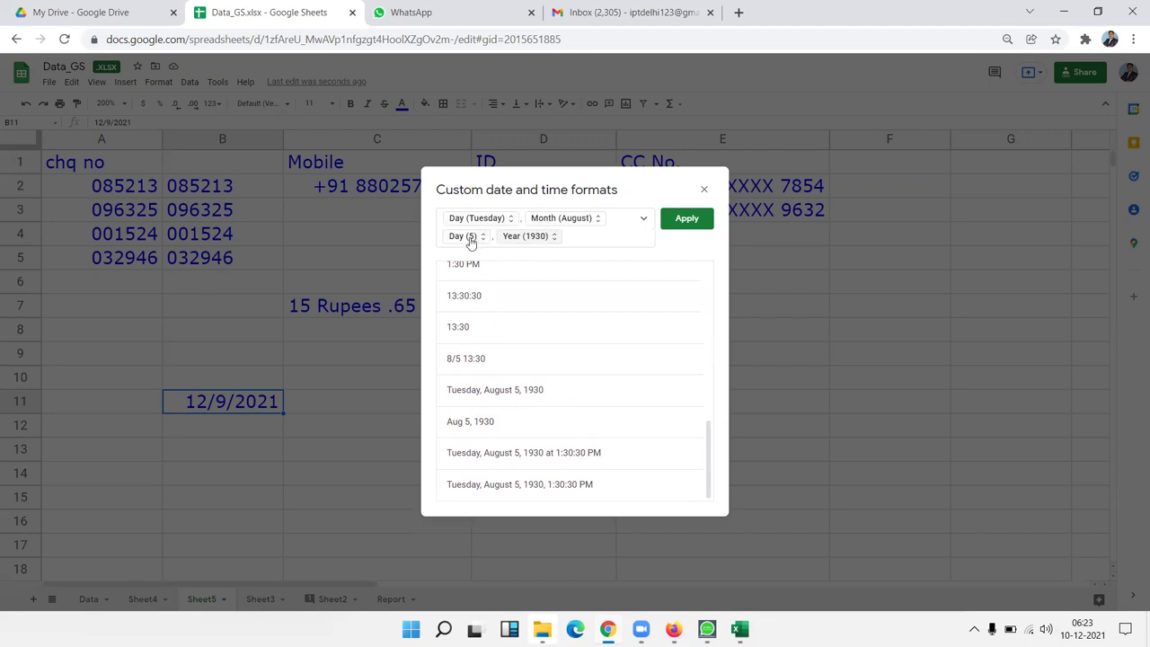
left_click(509, 220)
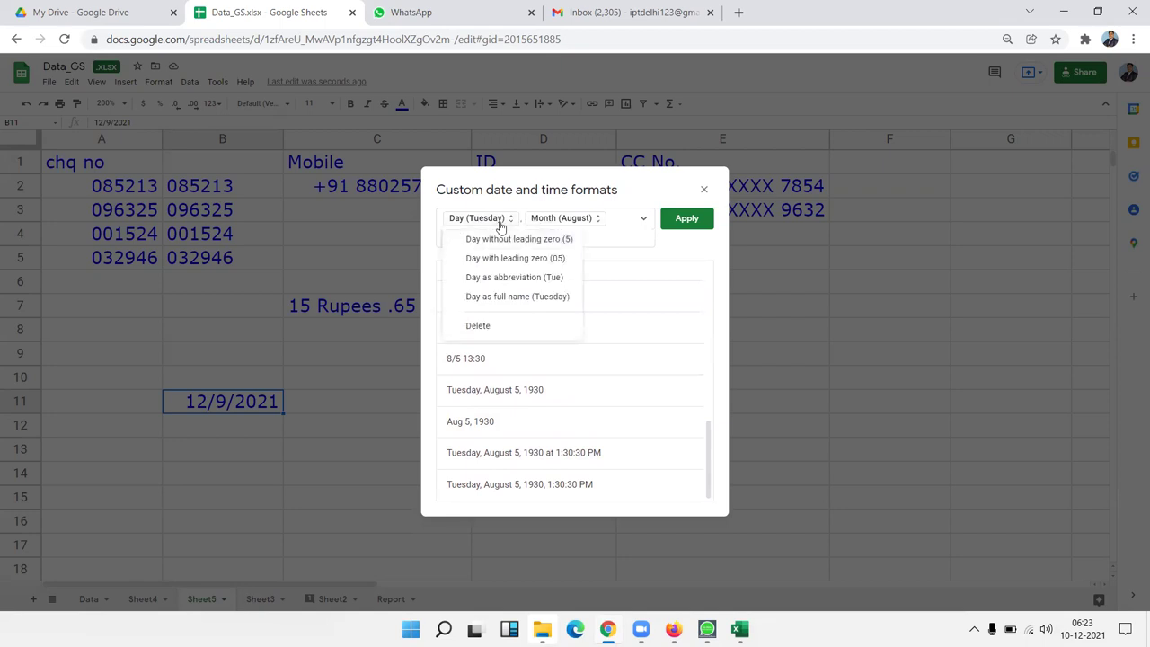
left_click(549, 218)
left_click(461, 246)
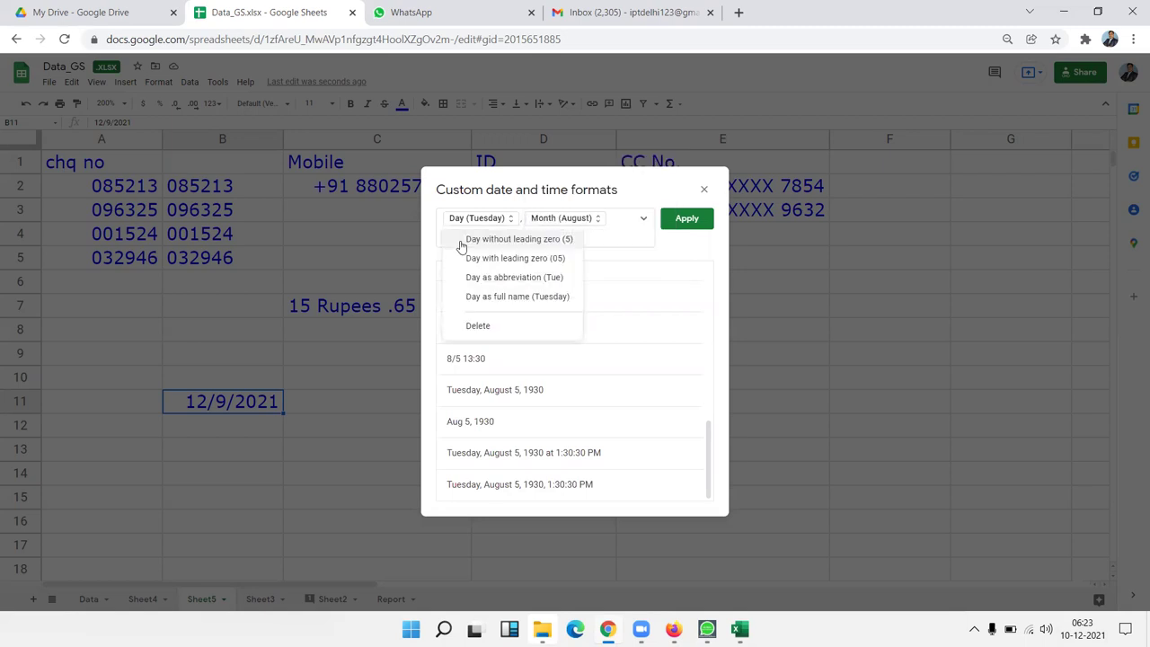
left_click(461, 244)
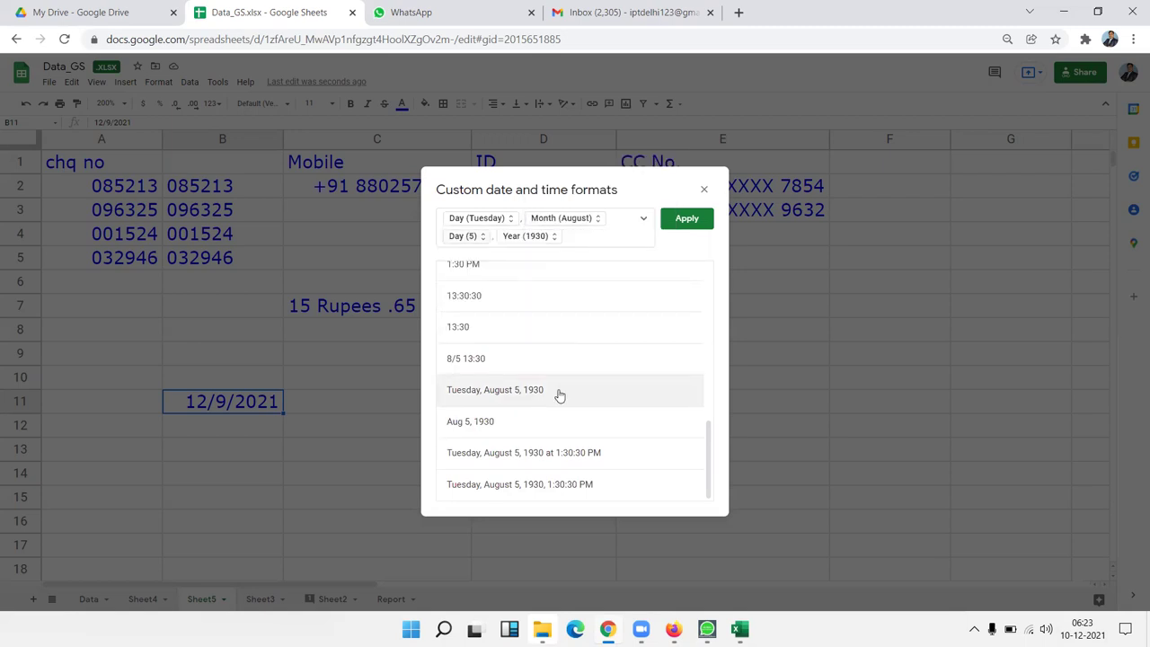
left_click(516, 431)
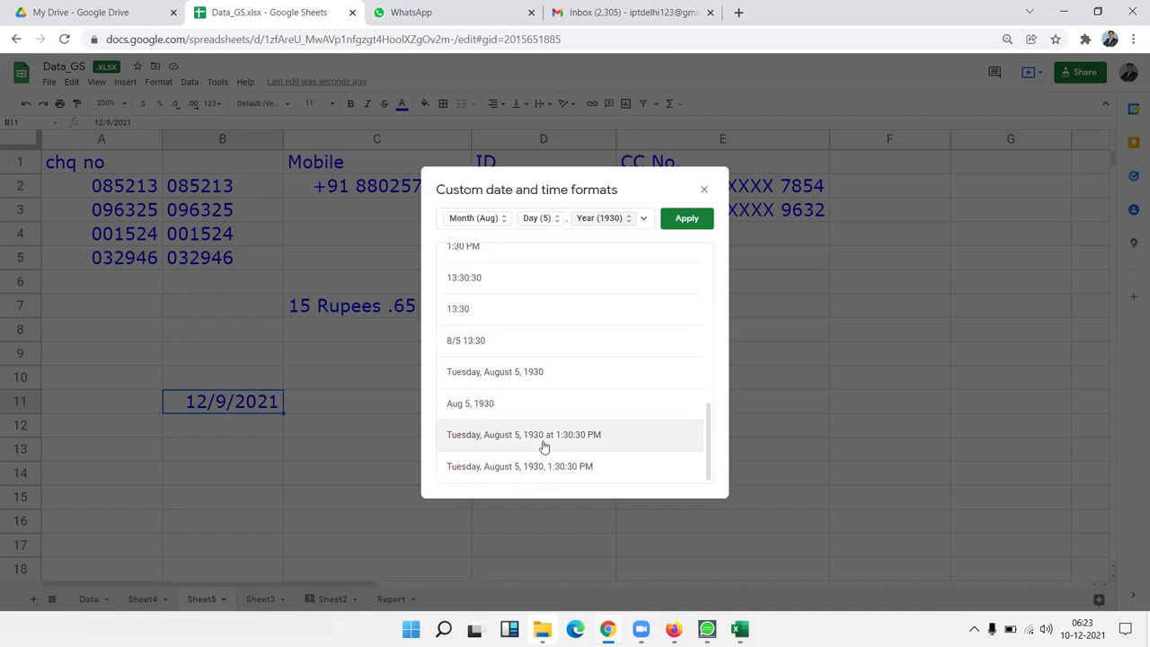
left_click(704, 192)
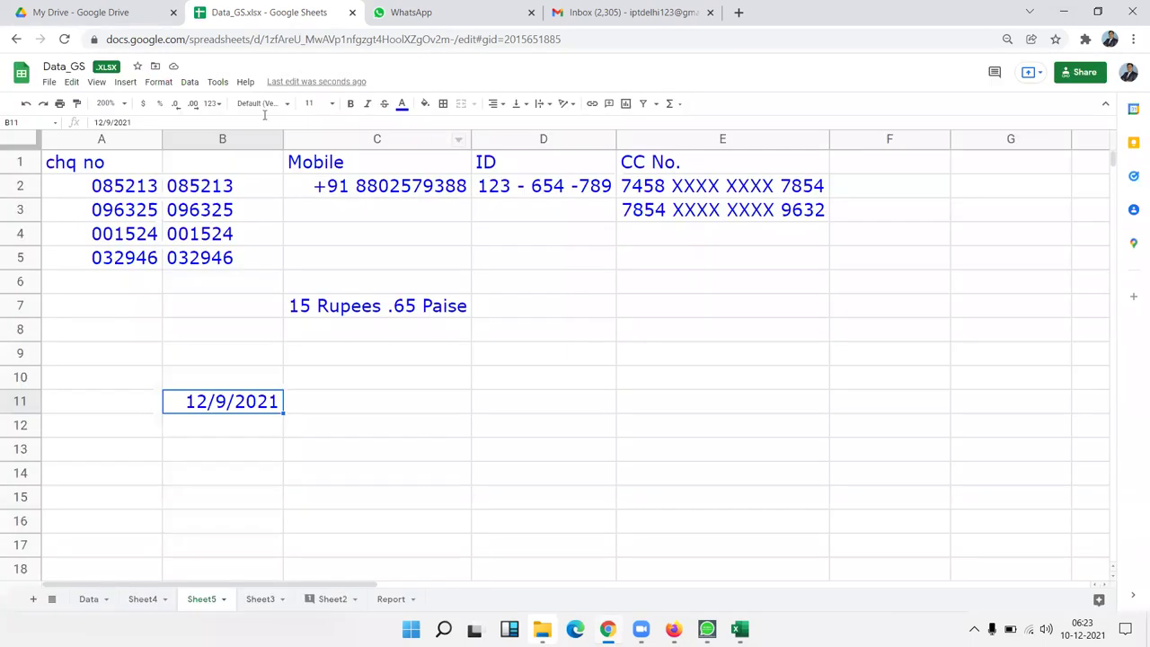
Format B11's date with the custom pattern DDDD , DD / MMM - yy so it starts with Thursday
left_click(158, 83)
mouse_move(177, 134)
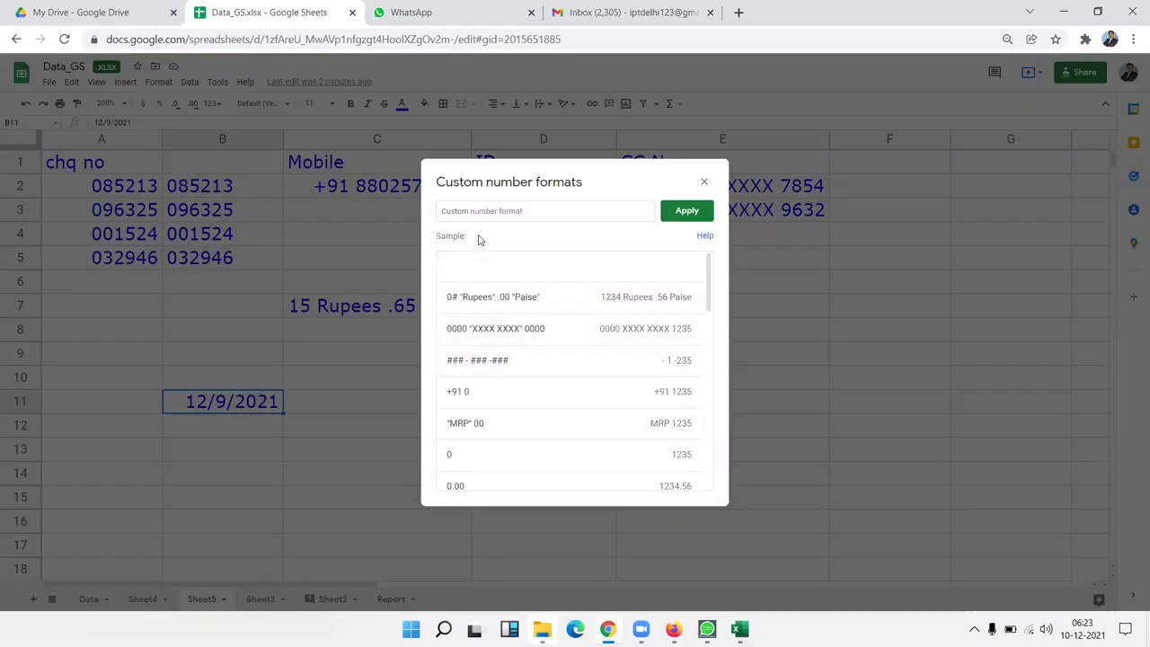
left_click(479, 210)
type("DDDD , DD / MMM - yy")
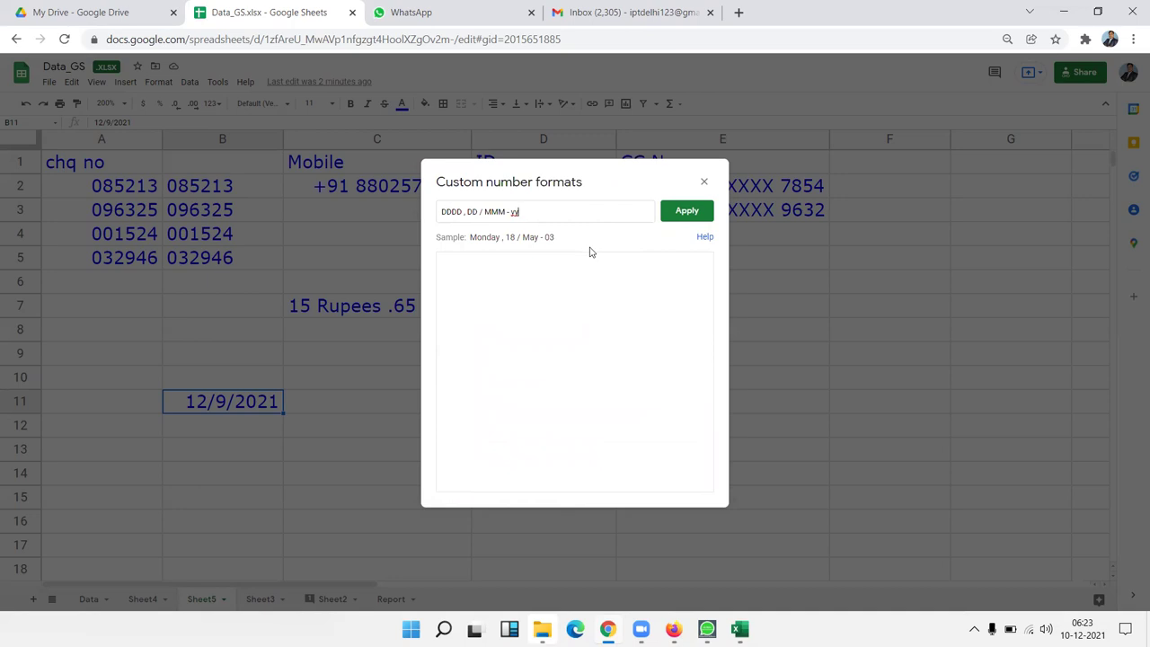
left_click(688, 212)
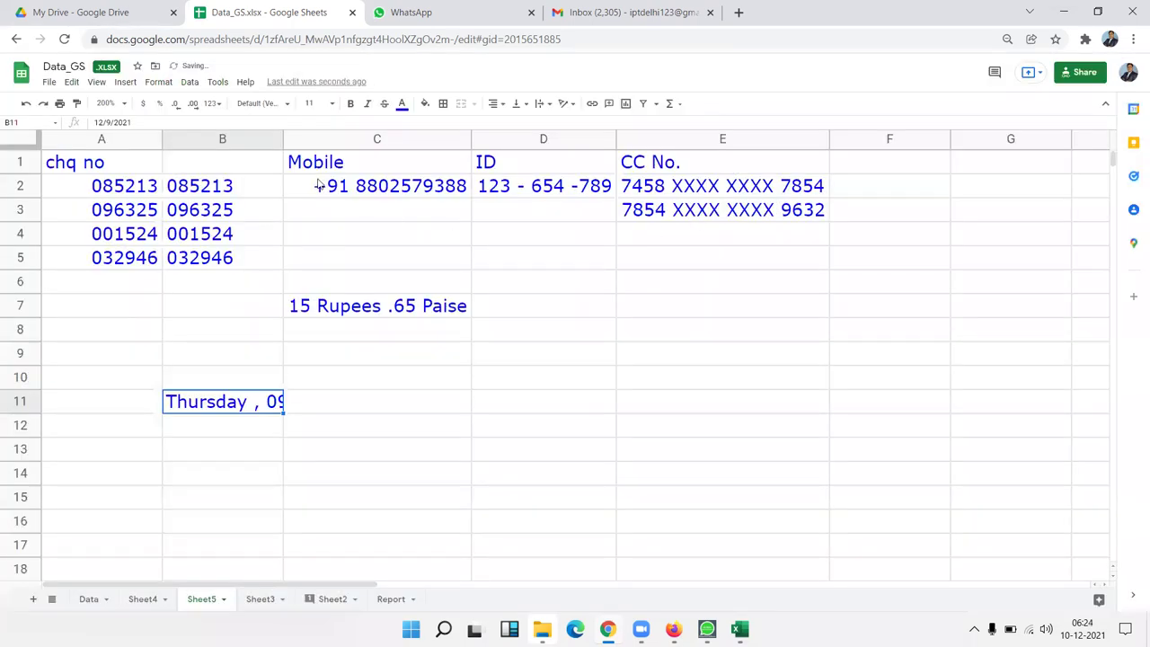
Auto-fit column B to show the full date, and enter 12 in D11
double_click(282, 139)
left_click(569, 496)
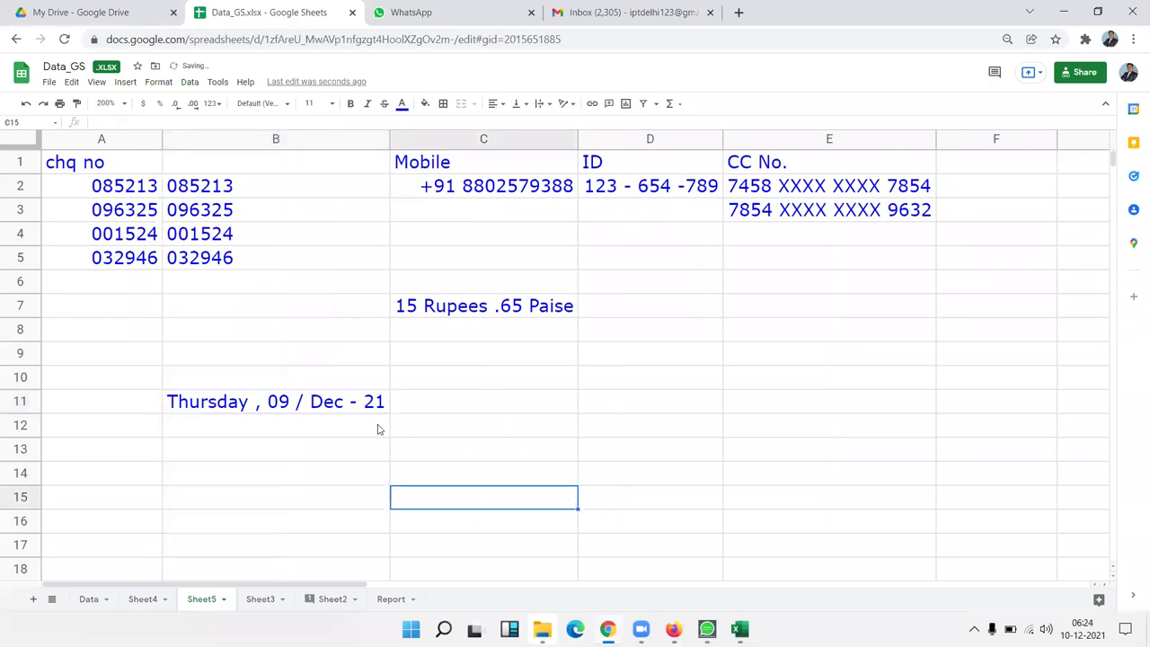
left_click(362, 410)
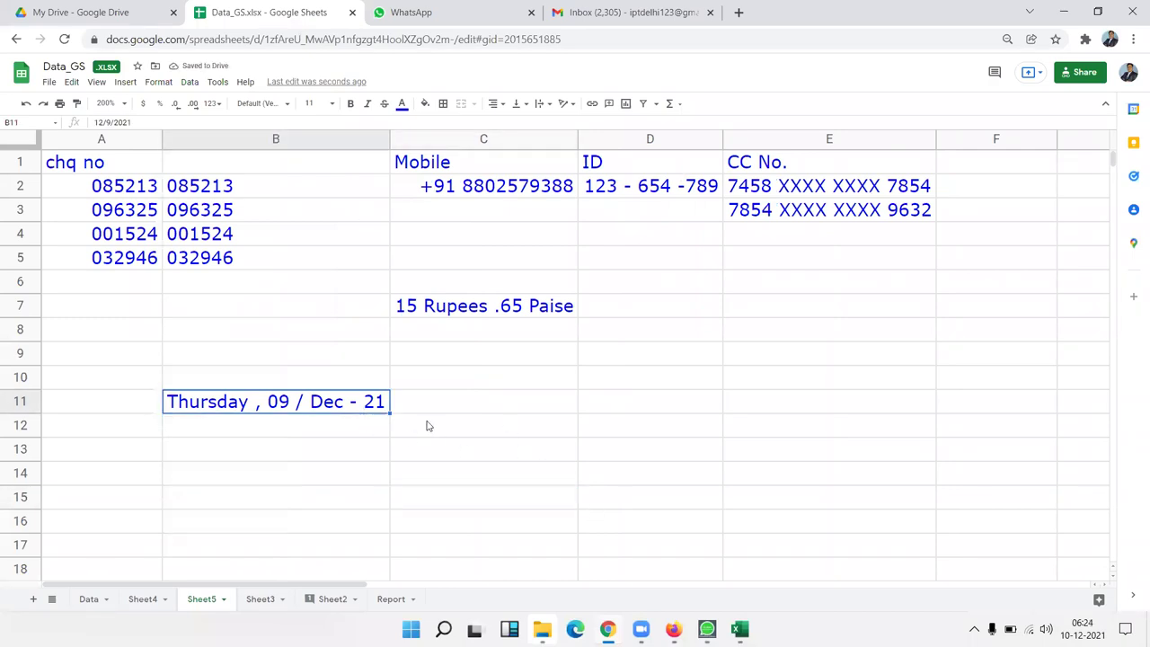
left_click(600, 408)
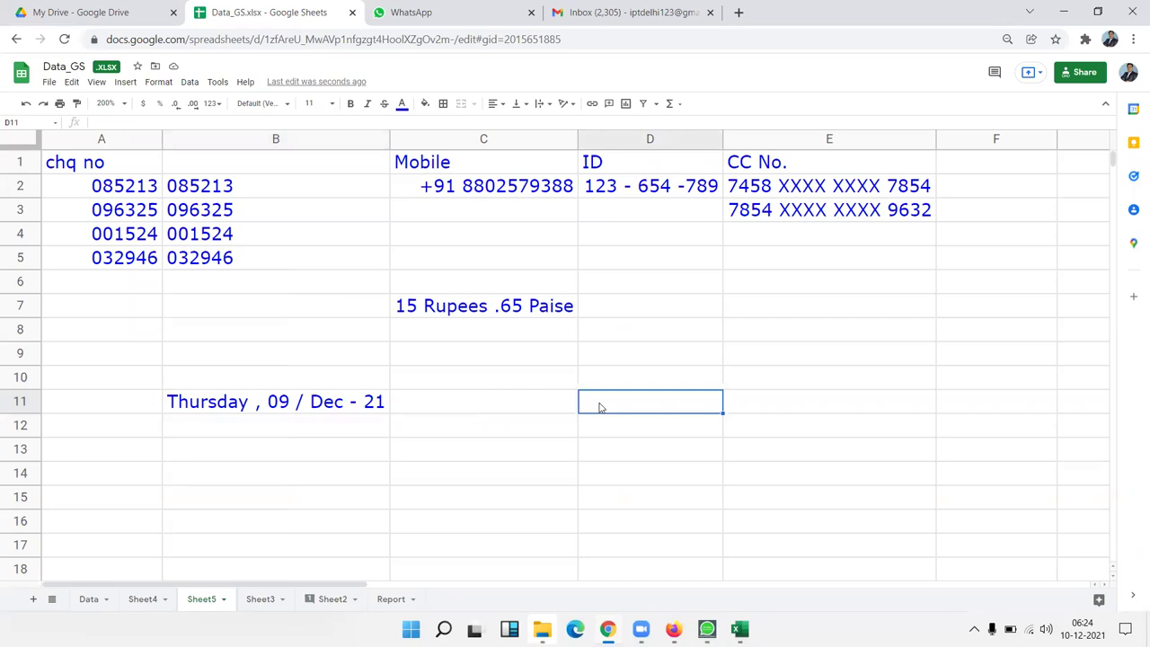
type("12")
left_click(514, 364)
left_click(623, 405)
Try a "R"; custom number format on D11, then dismiss it without applying
left_click(158, 81)
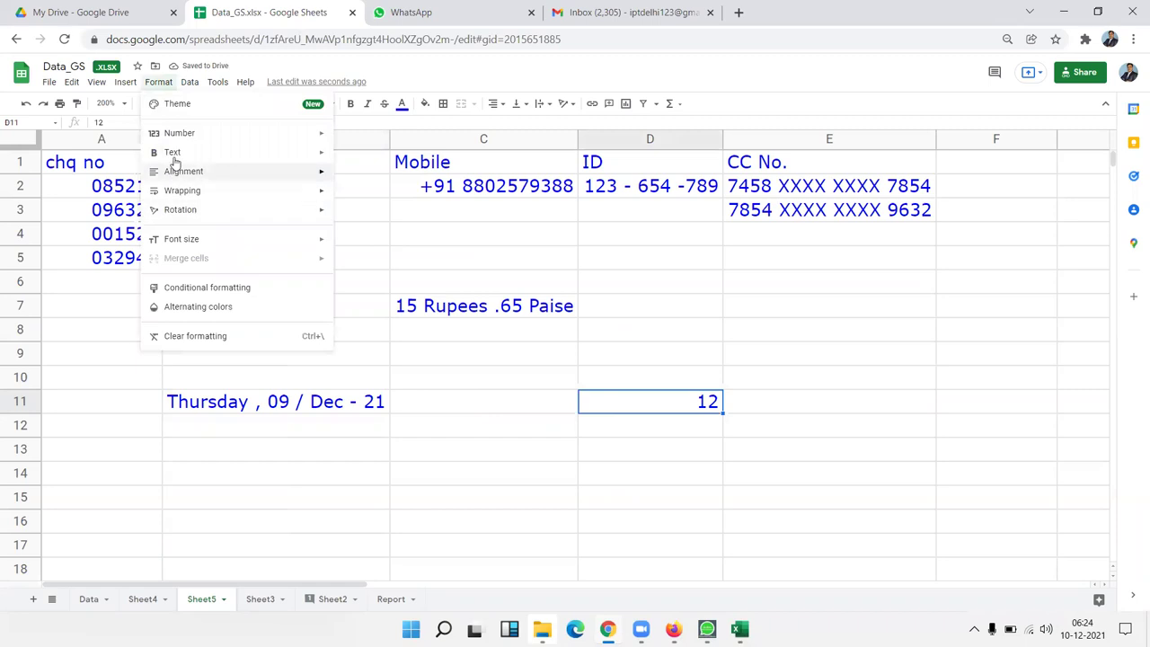
mouse_move(135, 85)
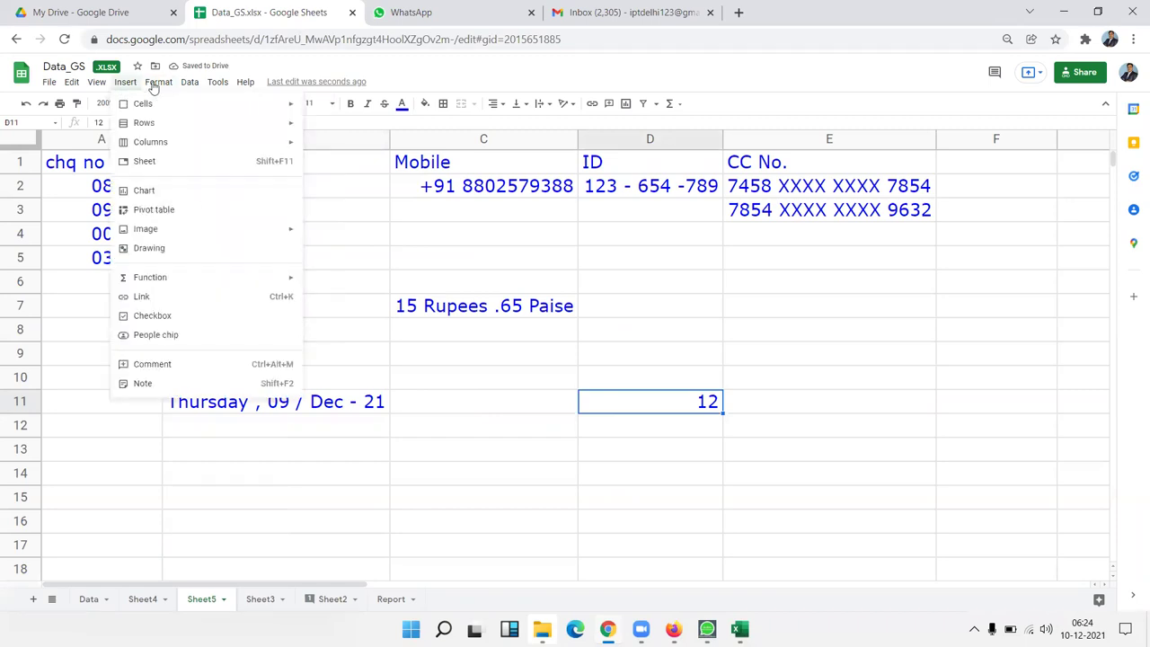
mouse_move(179, 132)
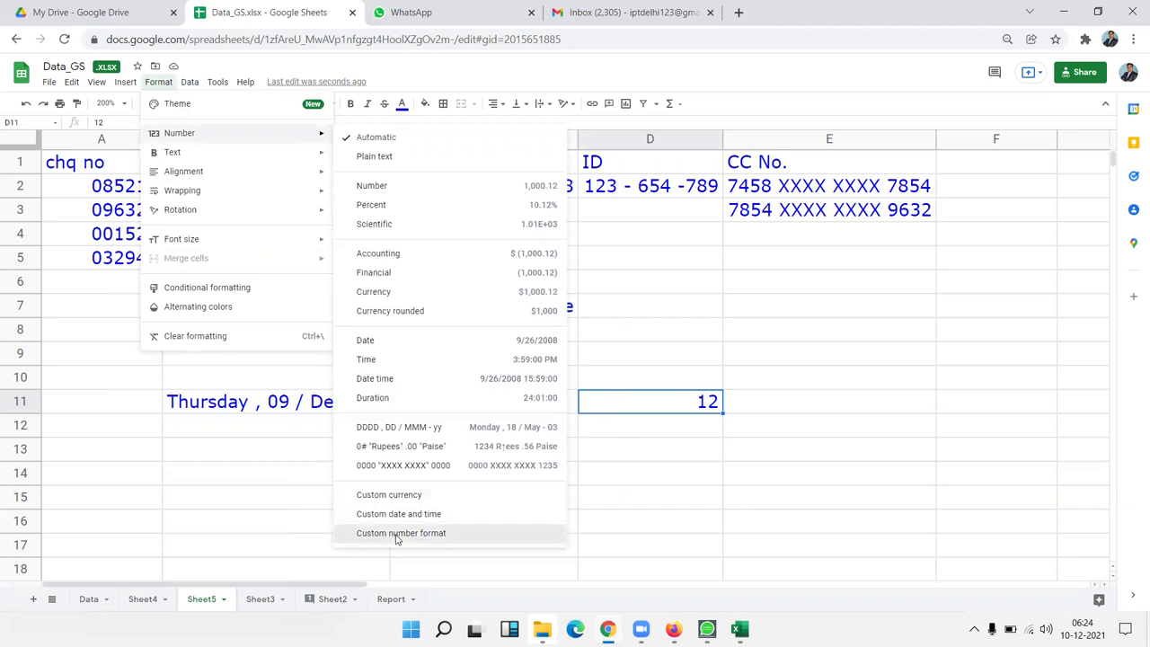
left_click(396, 534)
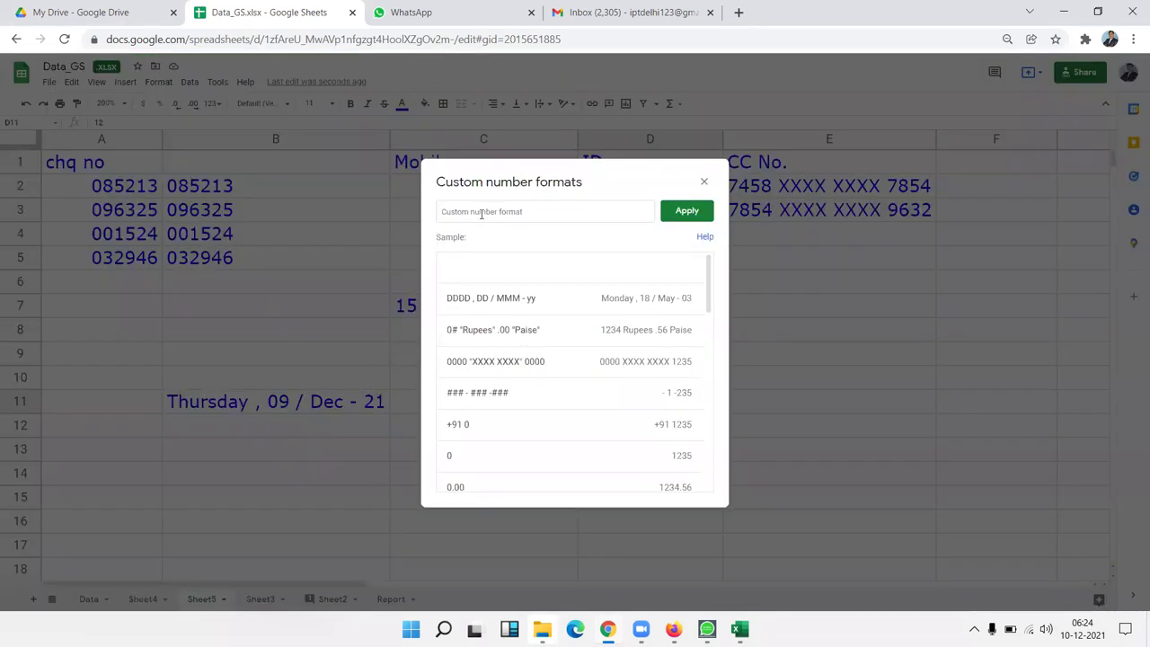
type("\"R")
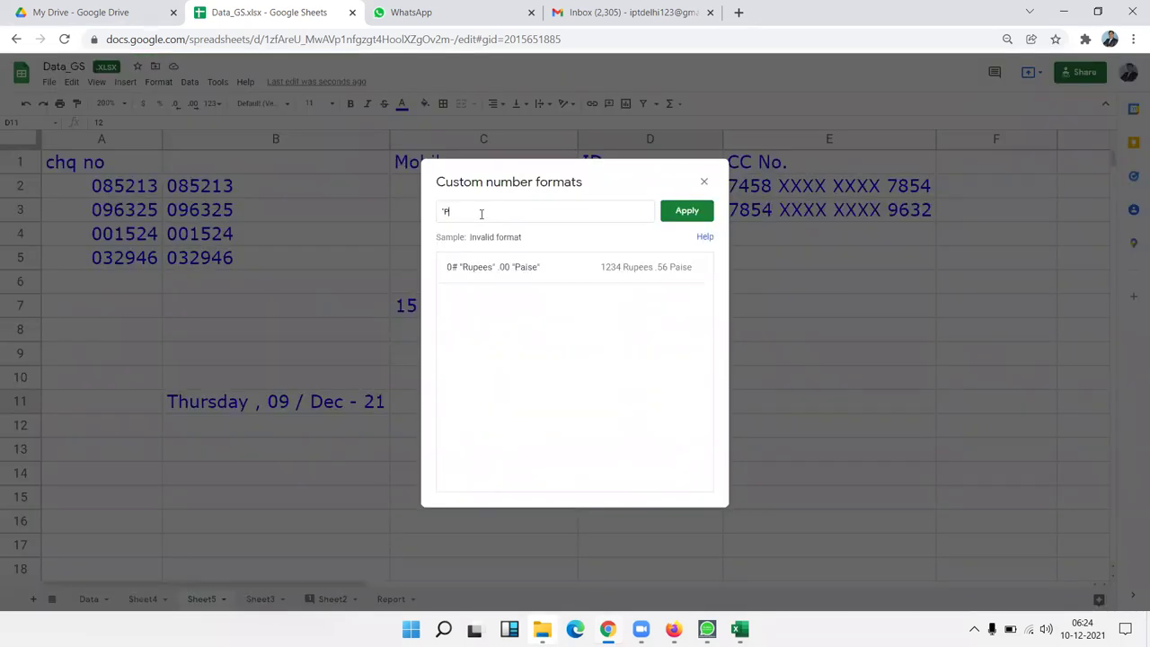
type("\"")
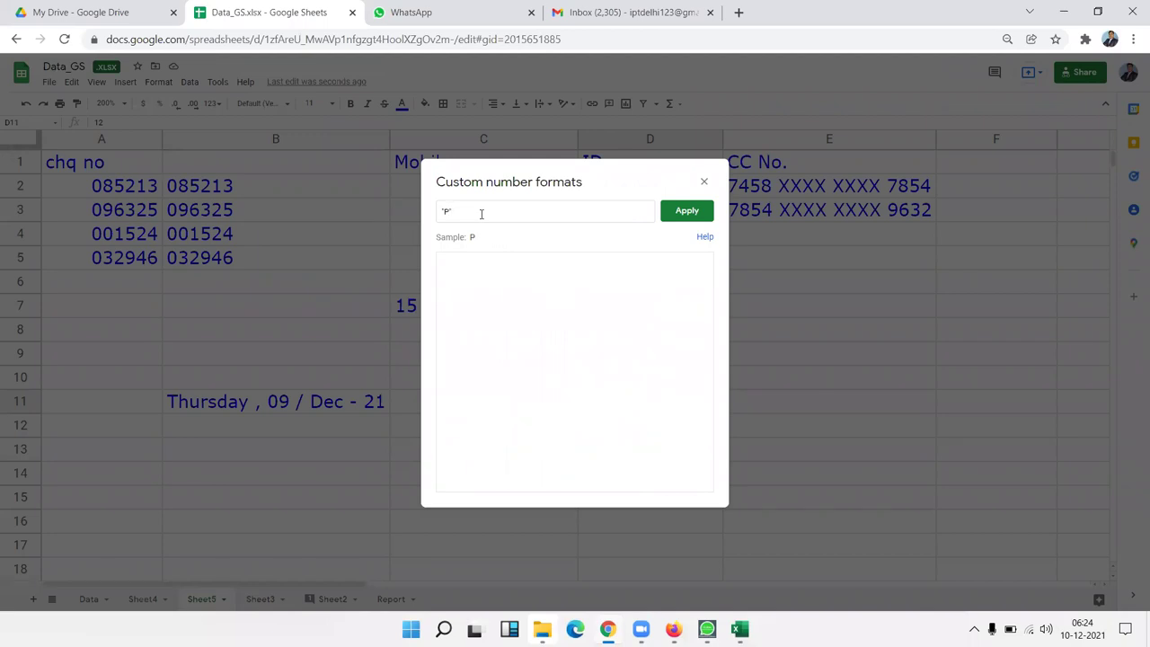
type(";")
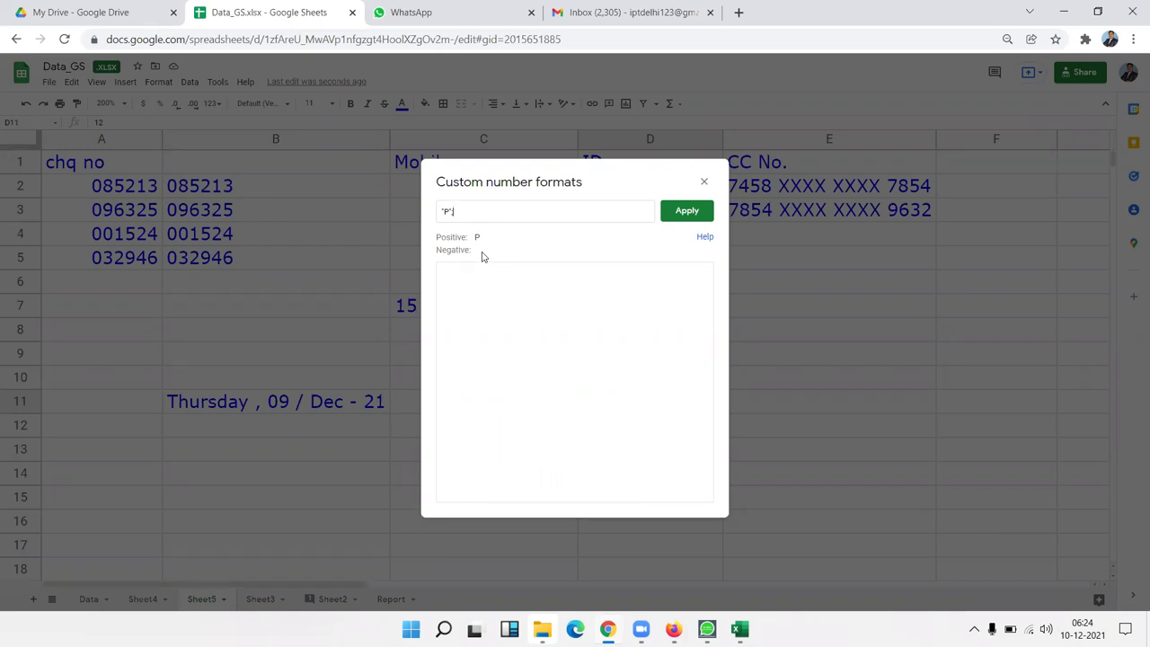
key("BackSpace")
key("BackSpace")
key("BackSpace")
key("BackSpace")
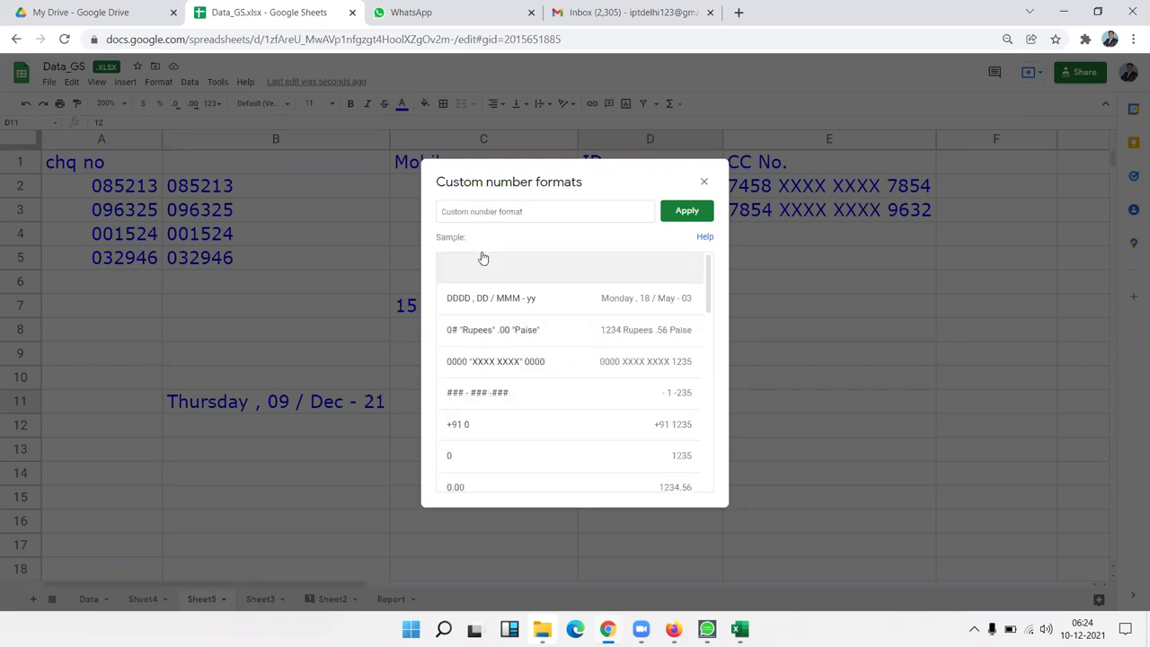
key("Escape")
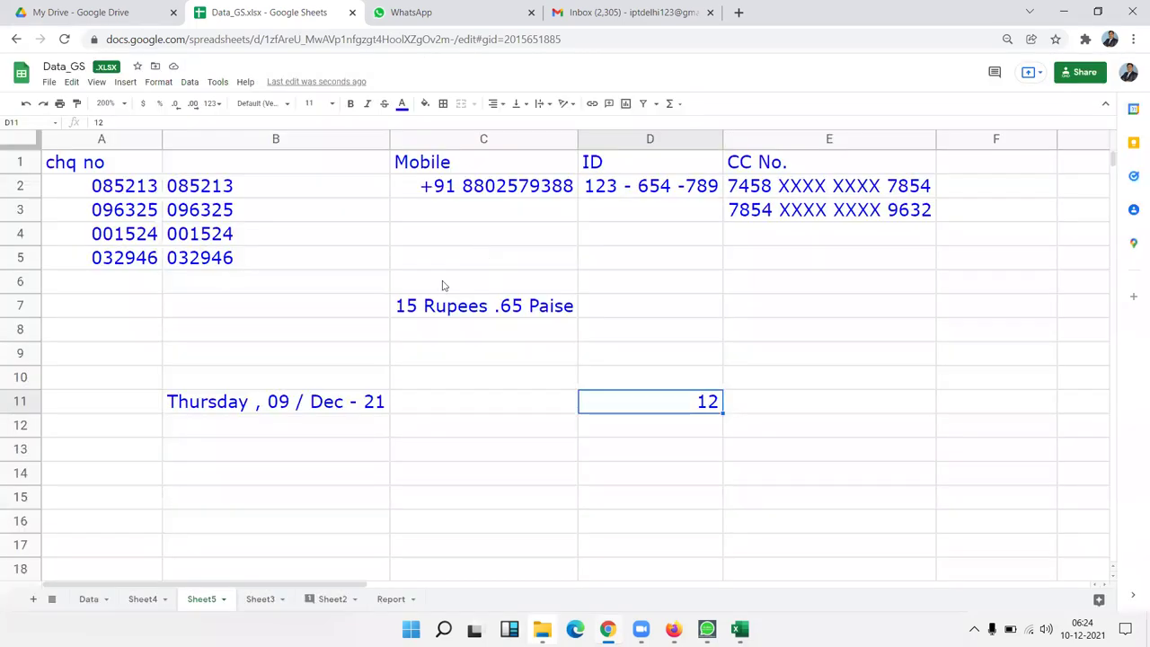
Enter the heading Profit/Loss in A20 and select the range A20:A25
scroll(260, 438, "down", 5)
left_click(104, 232)
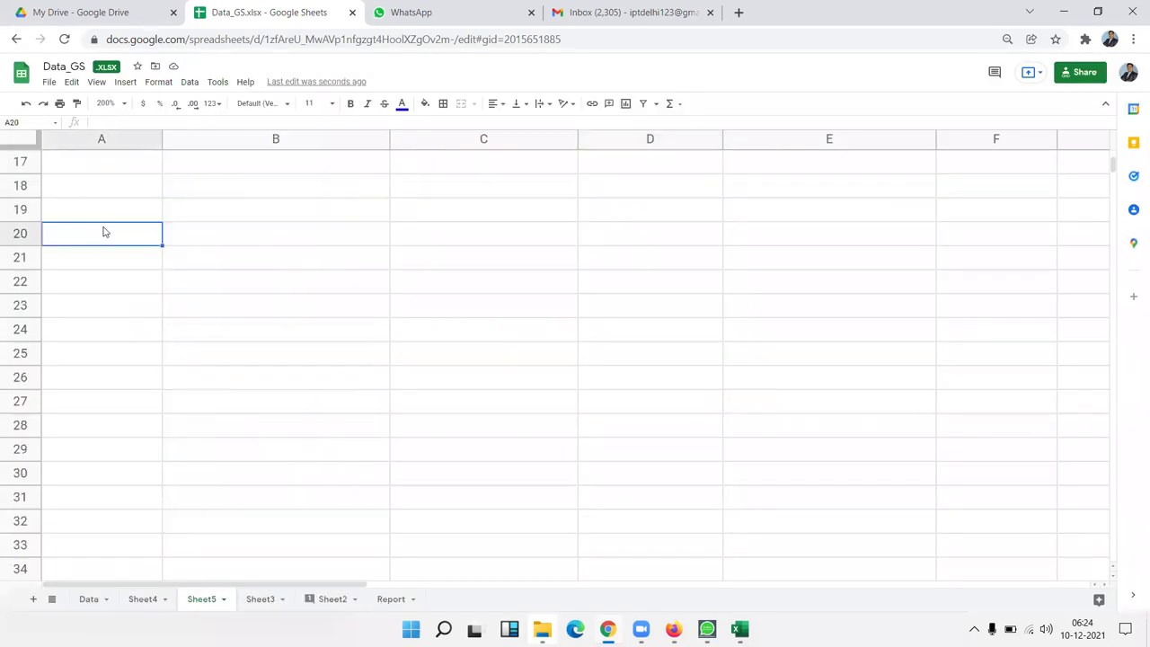
type("Prof")
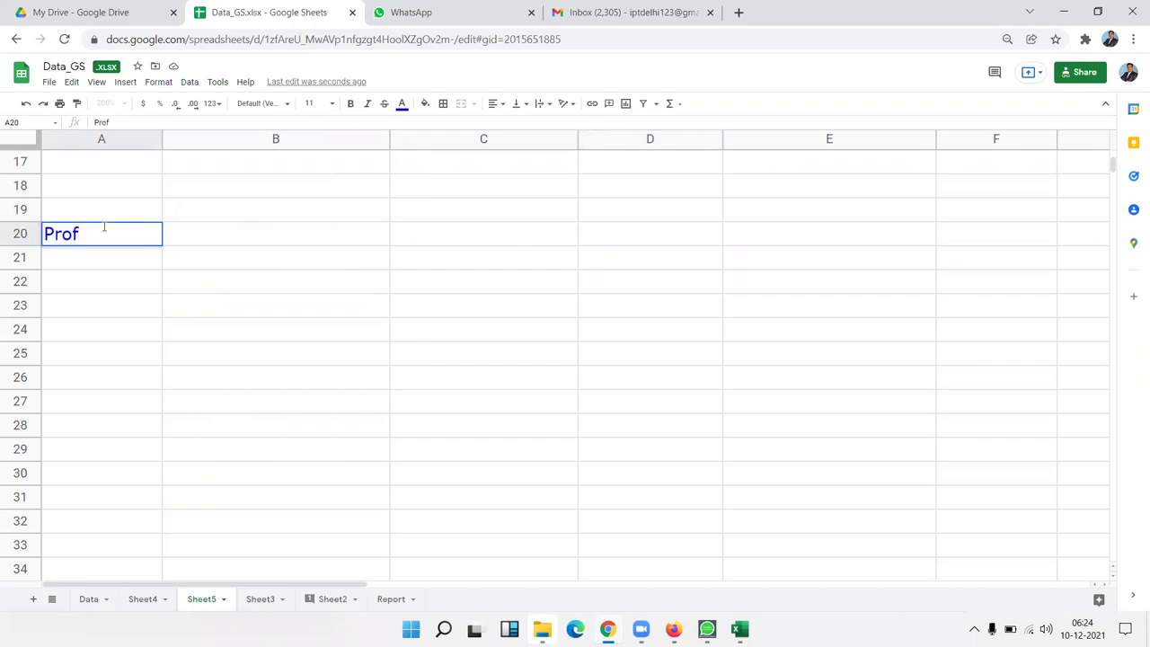
type("it")
key("Return")
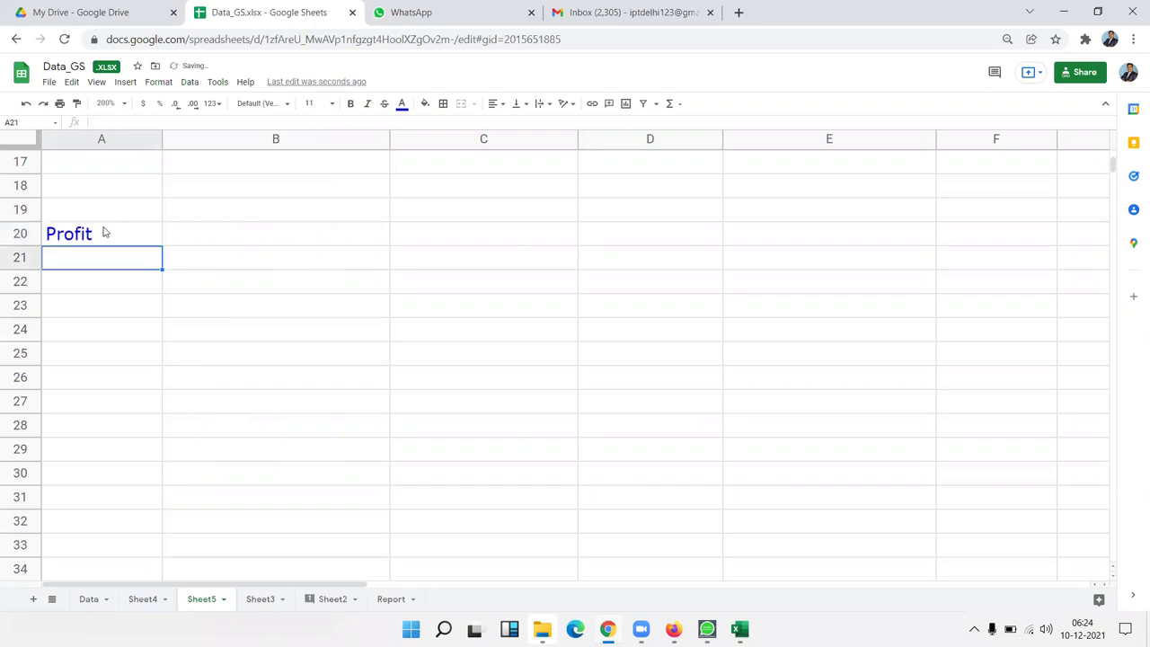
key("shift+Down")
key("shift+Down")
key("shift+Down")
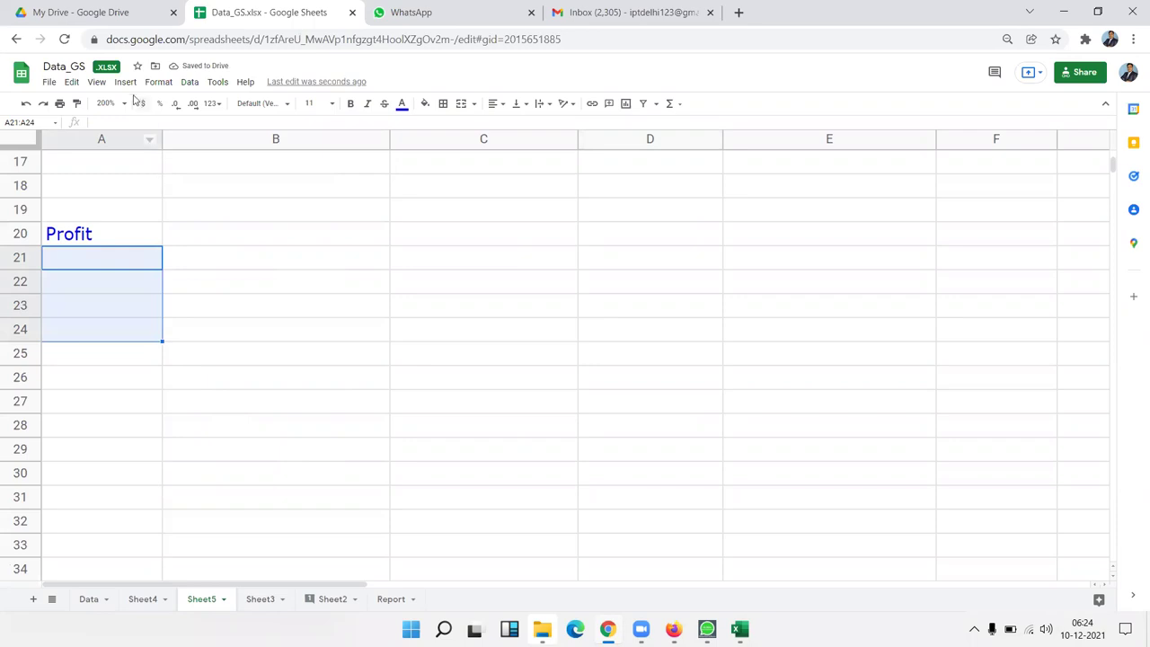
double_click(117, 235)
type("/Loss")
key("Return")
left_click(117, 235)
key("shift+Down")
key("shift+Down")
key("shift+Down")
key("shift+Down")
key("shift+Down")
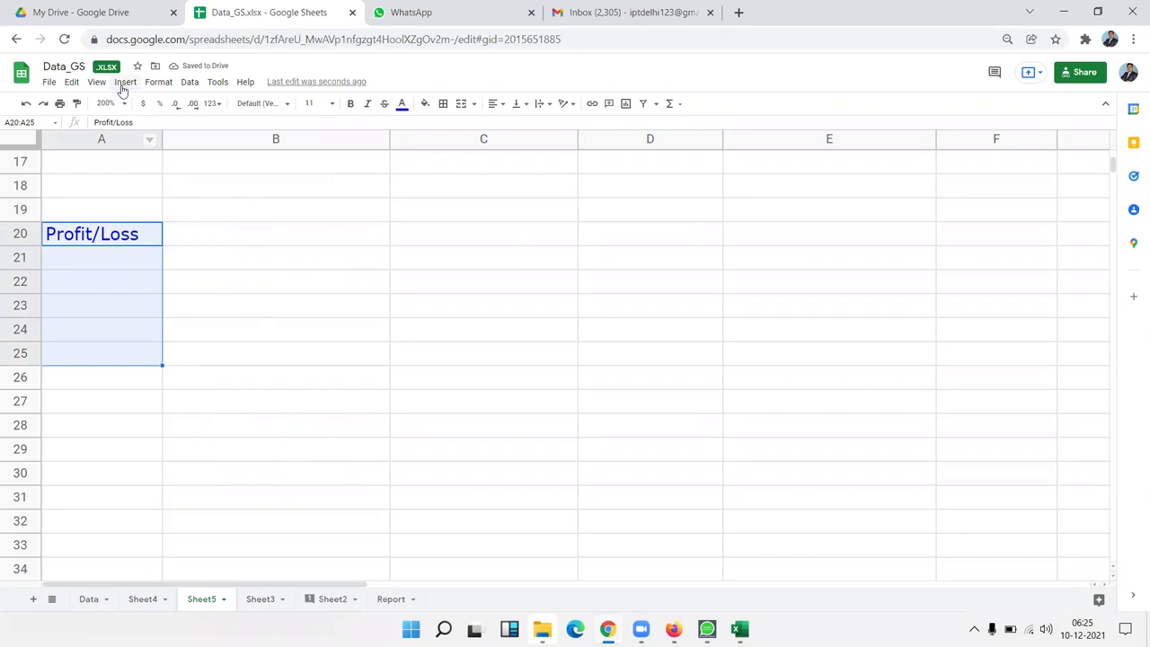
left_click(159, 83)
Apply the custom number format "Profit";"Loss";"NPNL";"ND" to A20:A25
mouse_move(176, 137)
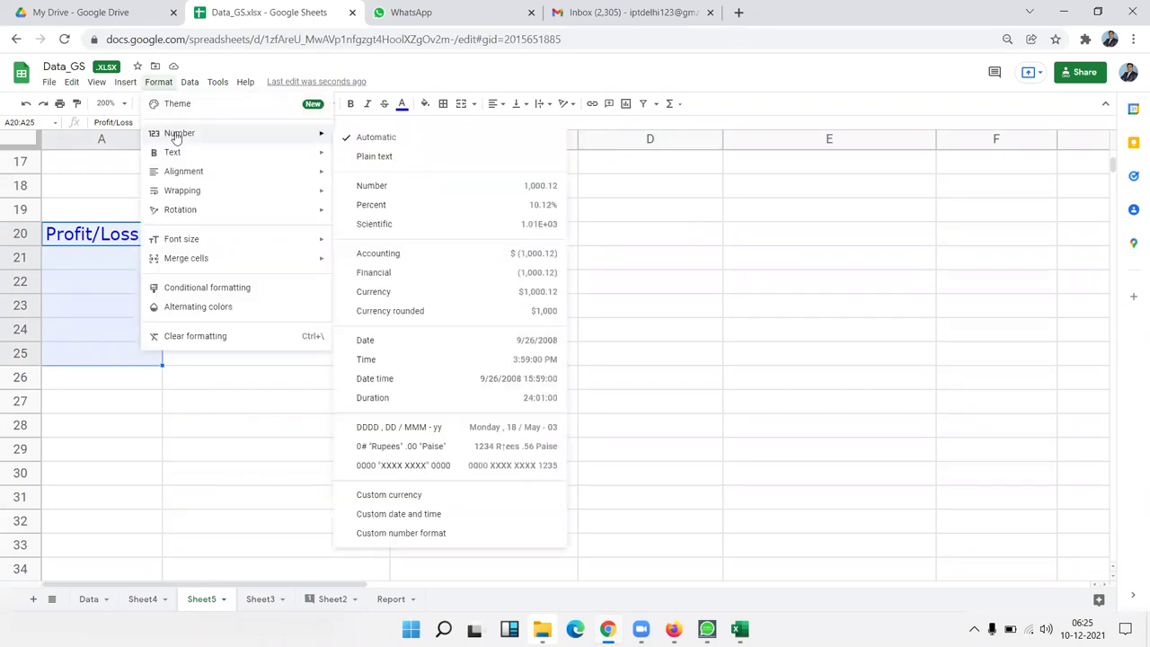
left_click(393, 533)
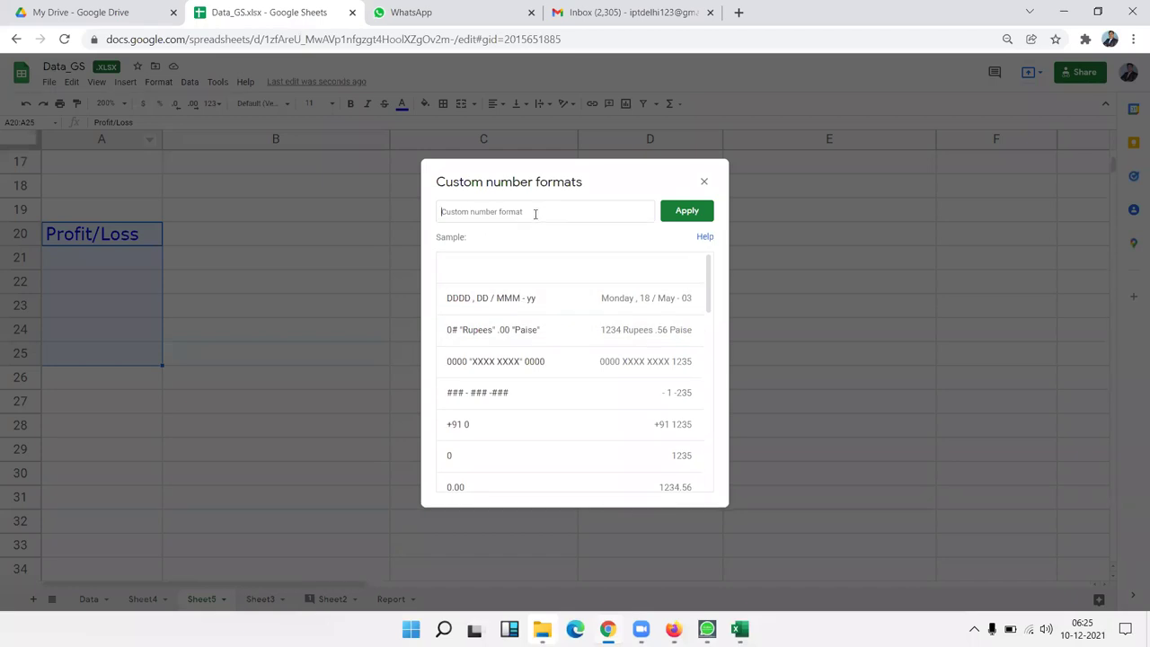
type("1")
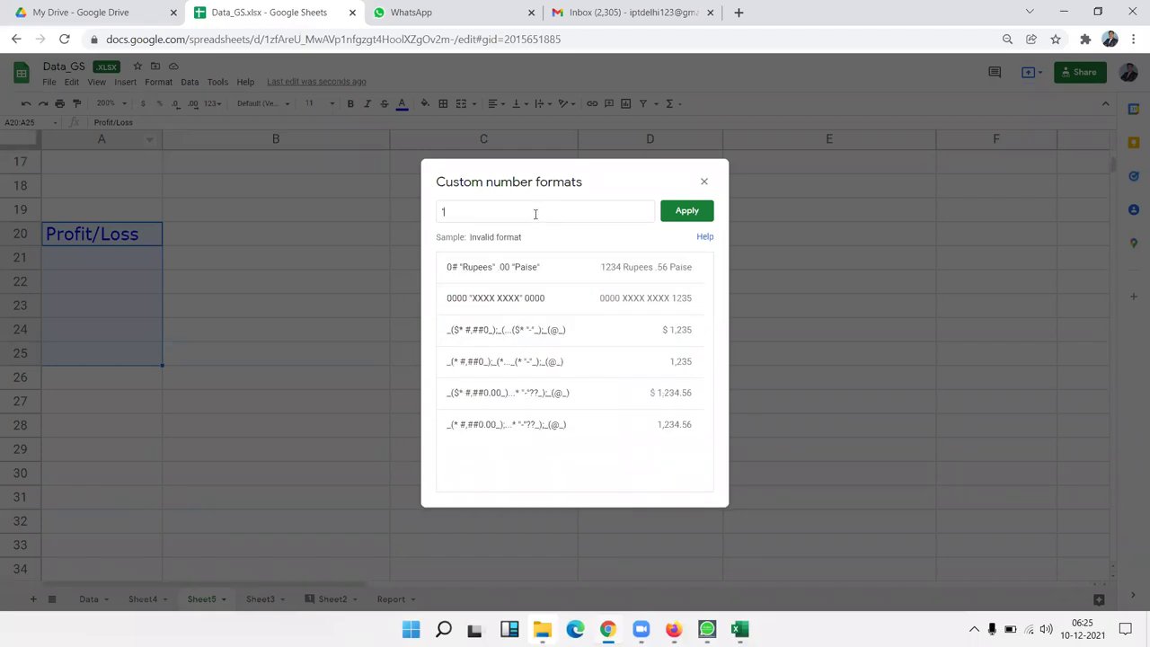
key("BackSpace")
type("\"Profit")
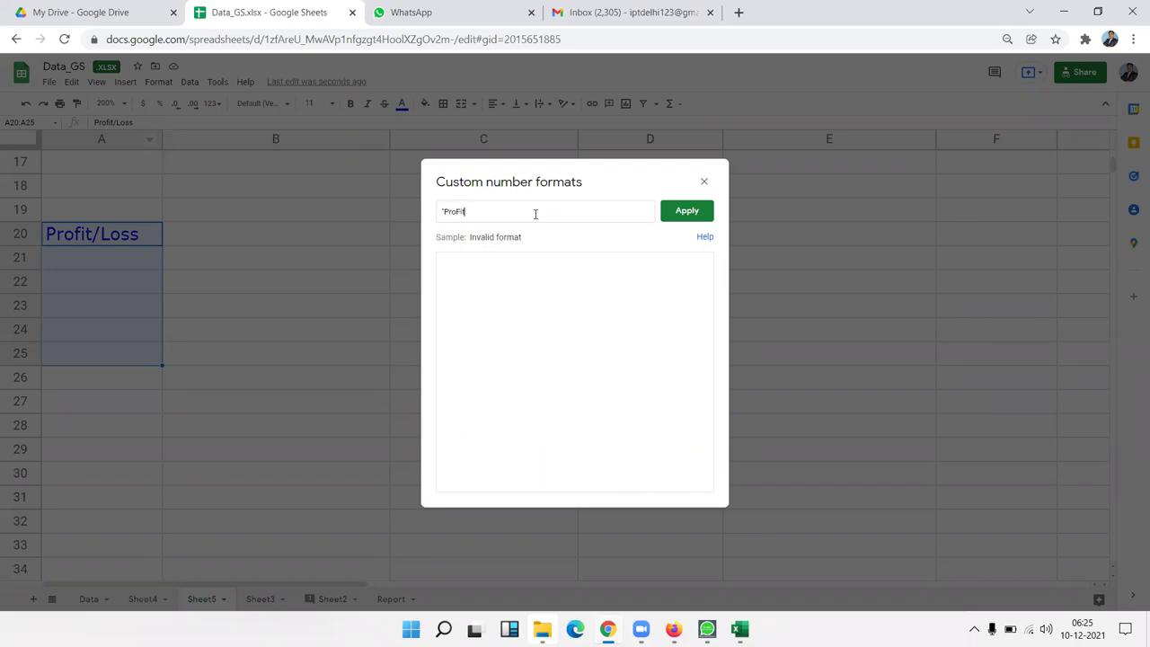
type("\";")
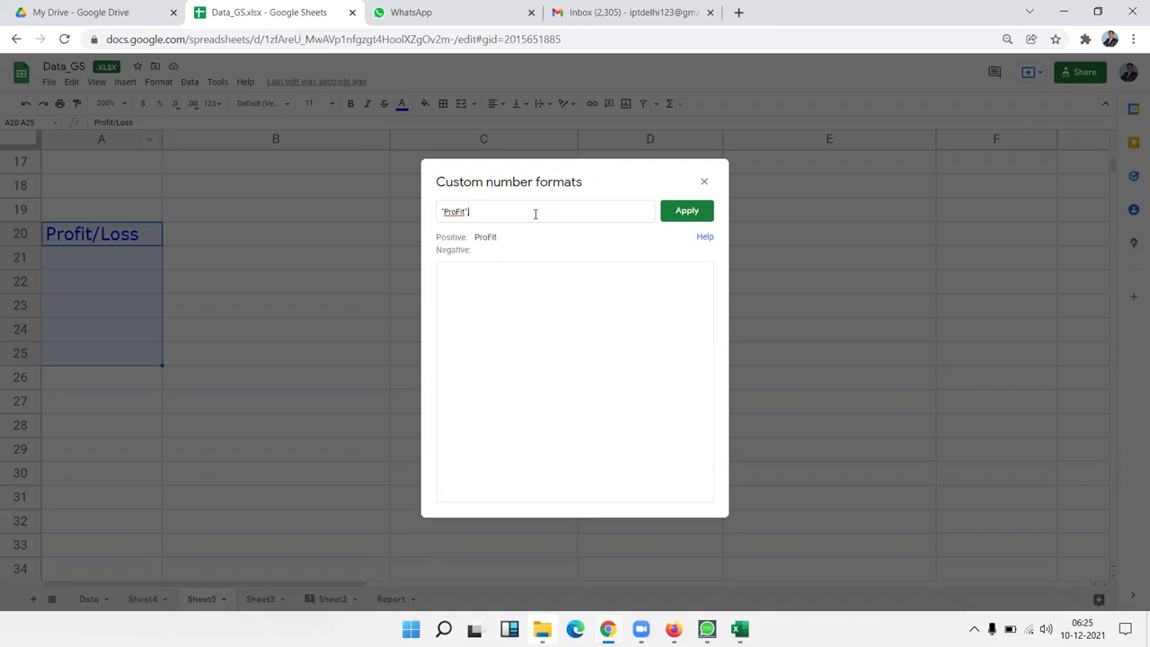
type("Los")
key("BackSpace")
key("BackSpace")
key("BackSpace")
type("\"Loss\"")
type(";")
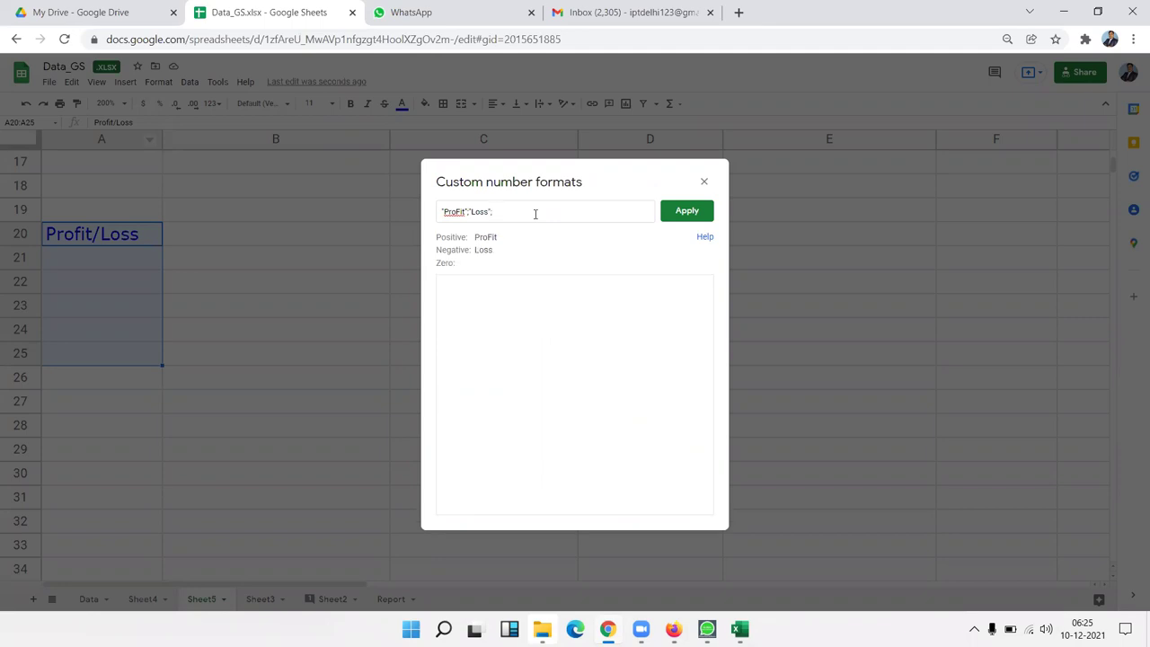
type("\"NPNL\"")
type(";")
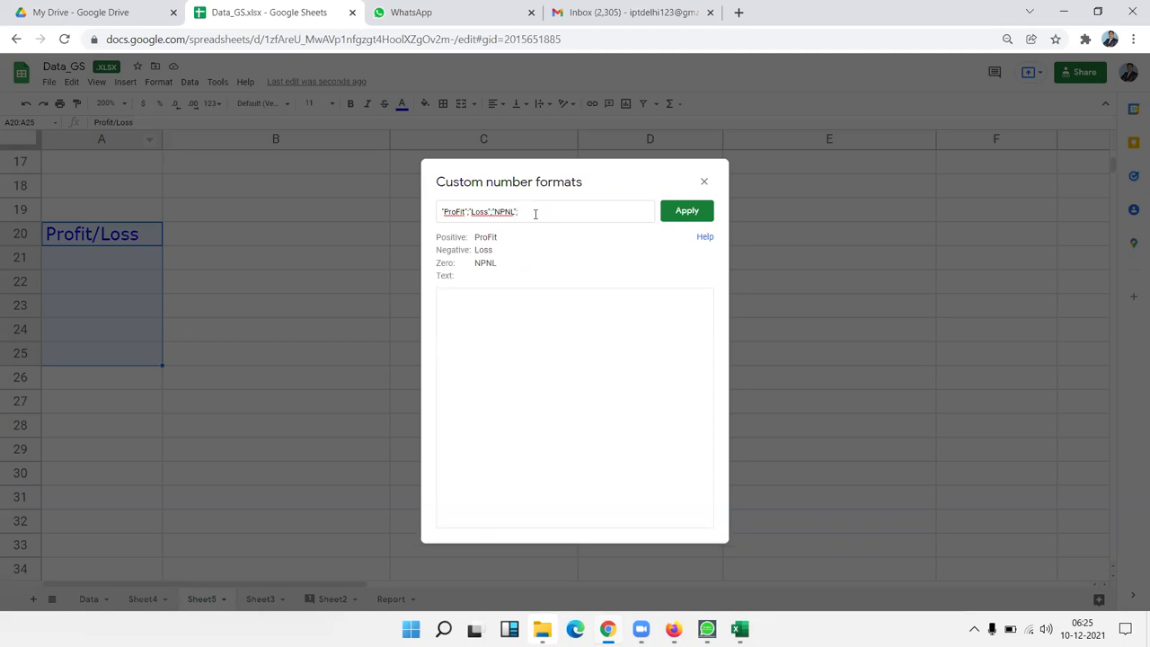
type("\"ND\"")
left_click(693, 212)
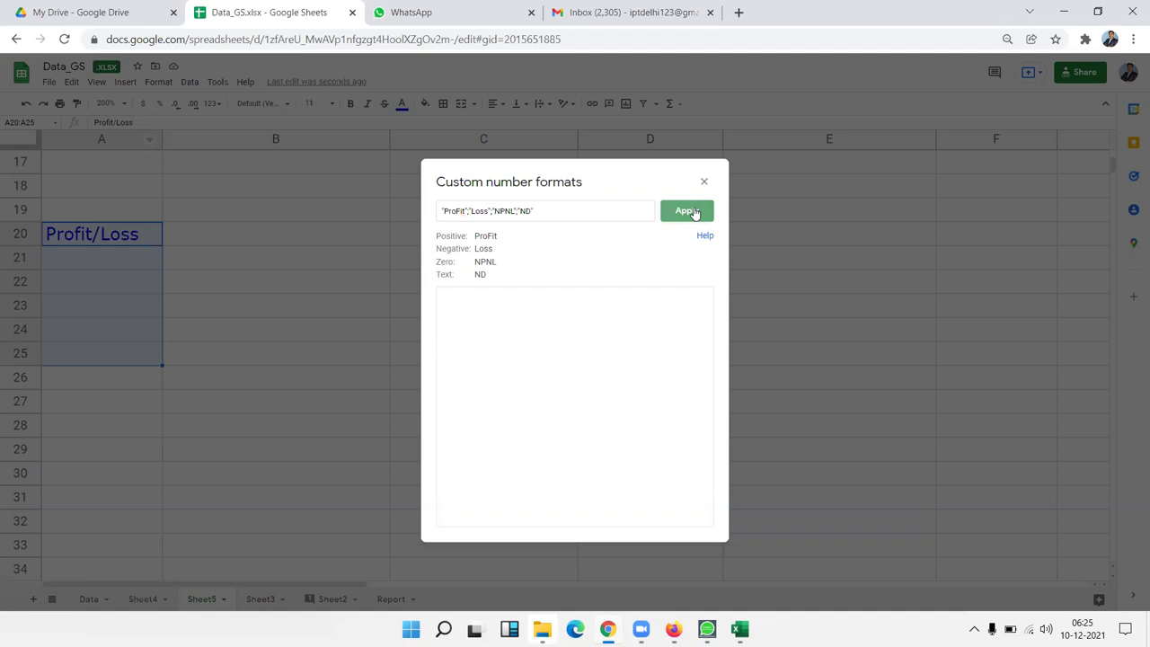
Enter 14556 in A21 to see it display as the profit label
left_click(101, 249)
left_click(102, 243)
left_click(102, 248)
type("14556")
key("Return")
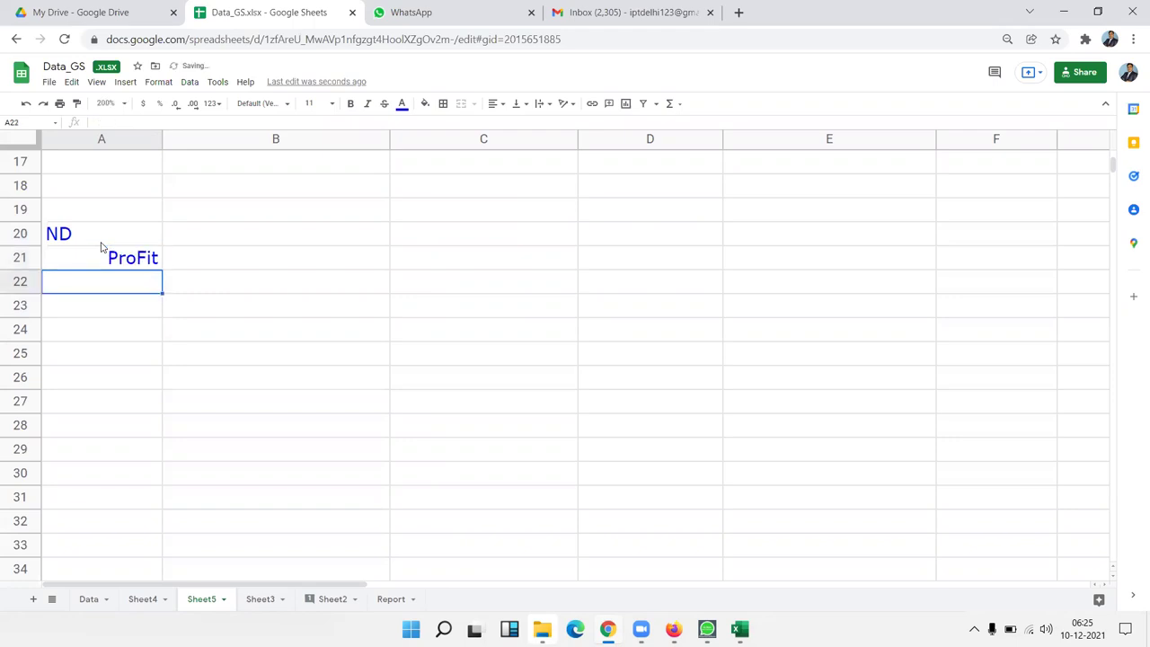
Test the A21 format with the values -854, 0 and 854
left_click(101, 248)
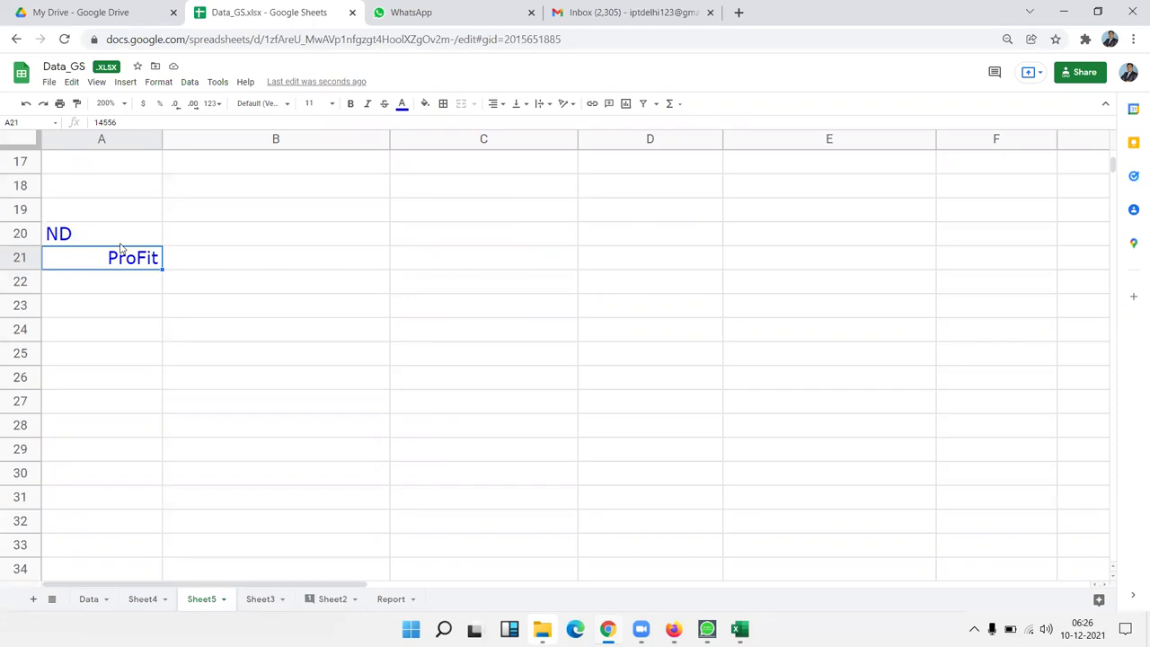
type("-854")
key("Return")
left_click(120, 248)
type("0")
key("Return")
left_click(120, 248)
type("854")
key("Return")
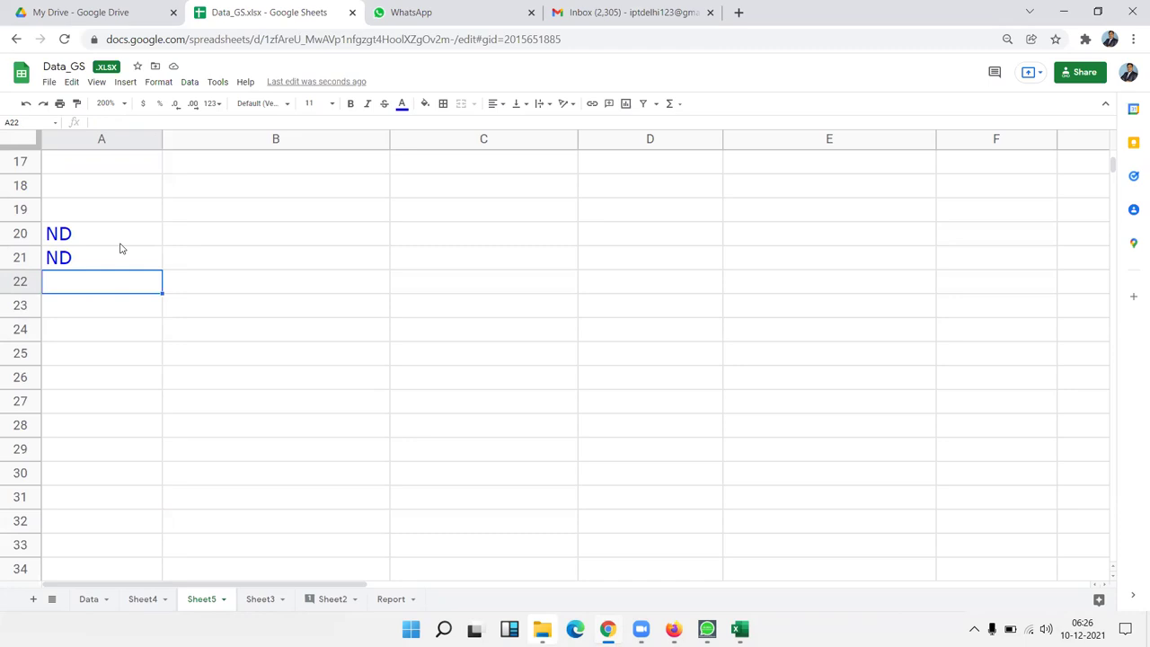
Enter the number 16462 in cell C30
scroll(146, 243, "up", 5)
scroll(313, 264, "down", 10)
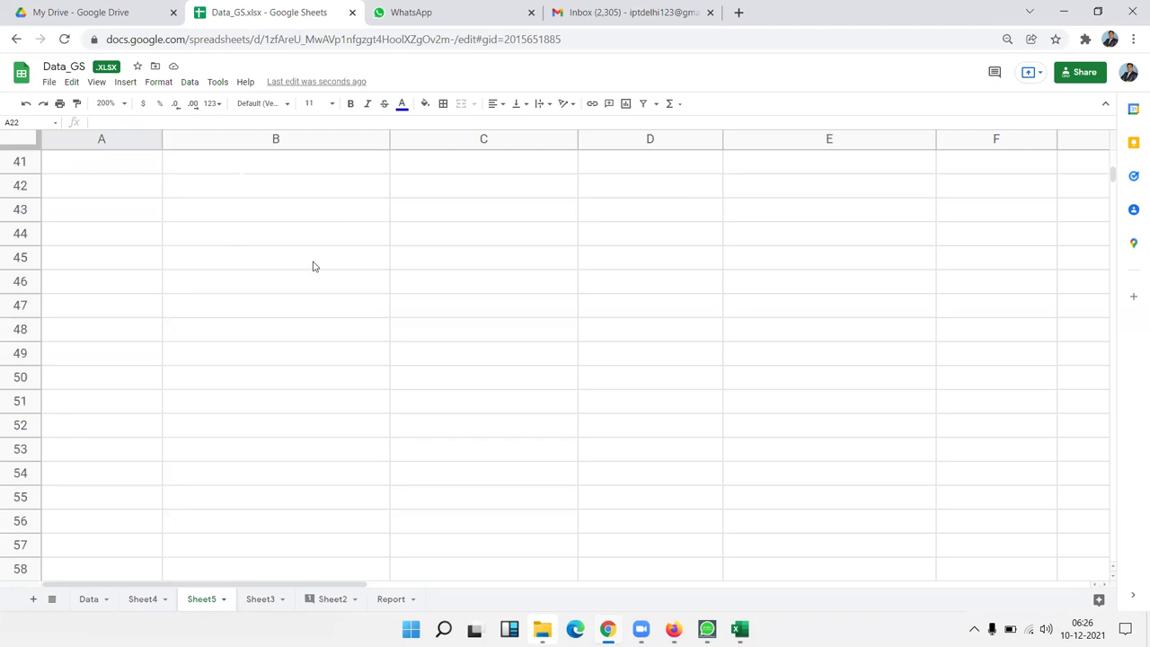
scroll(286, 366, "up", 2)
scroll(347, 342, "up", 2)
left_click(442, 277)
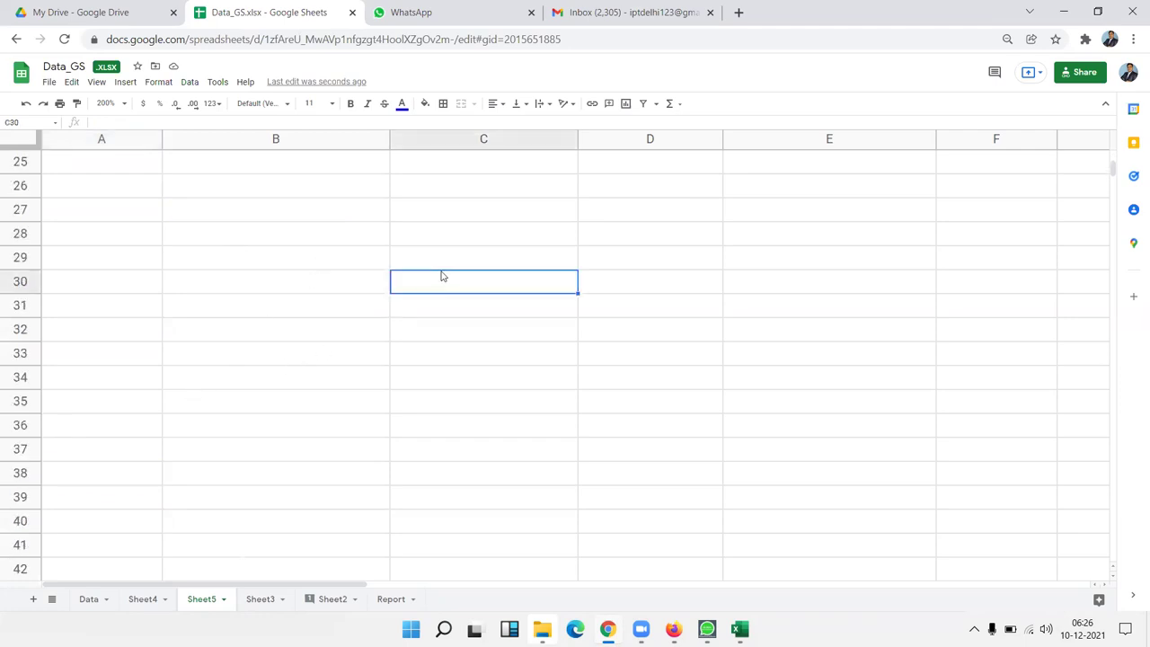
type("16462")
key("Return")
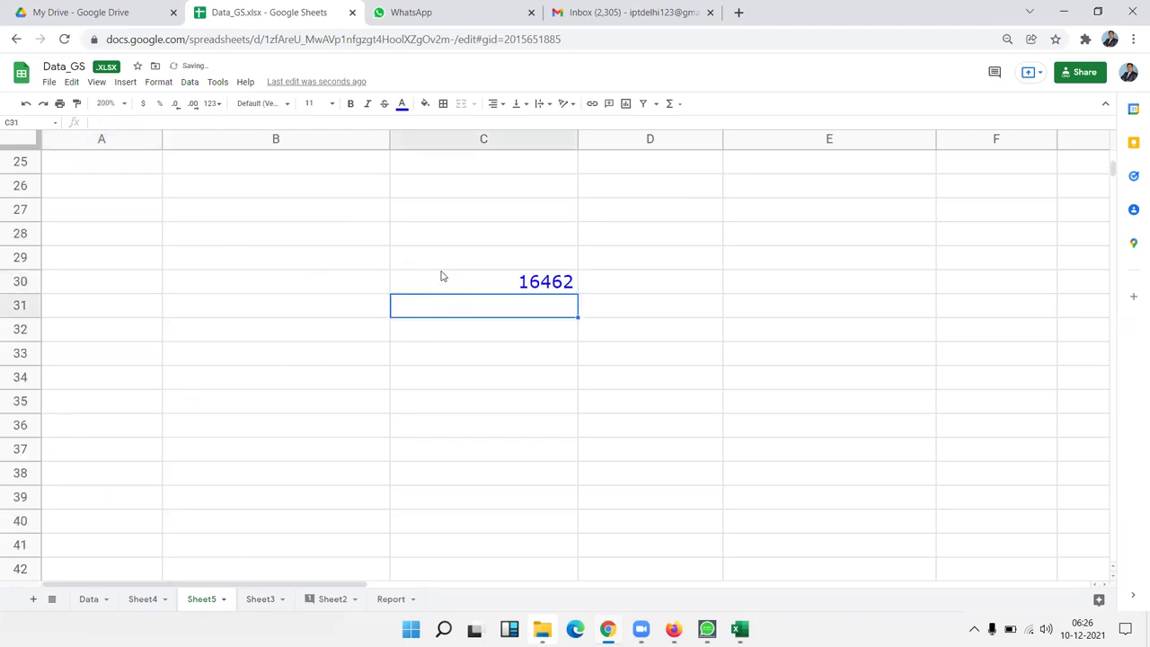
left_click(441, 276)
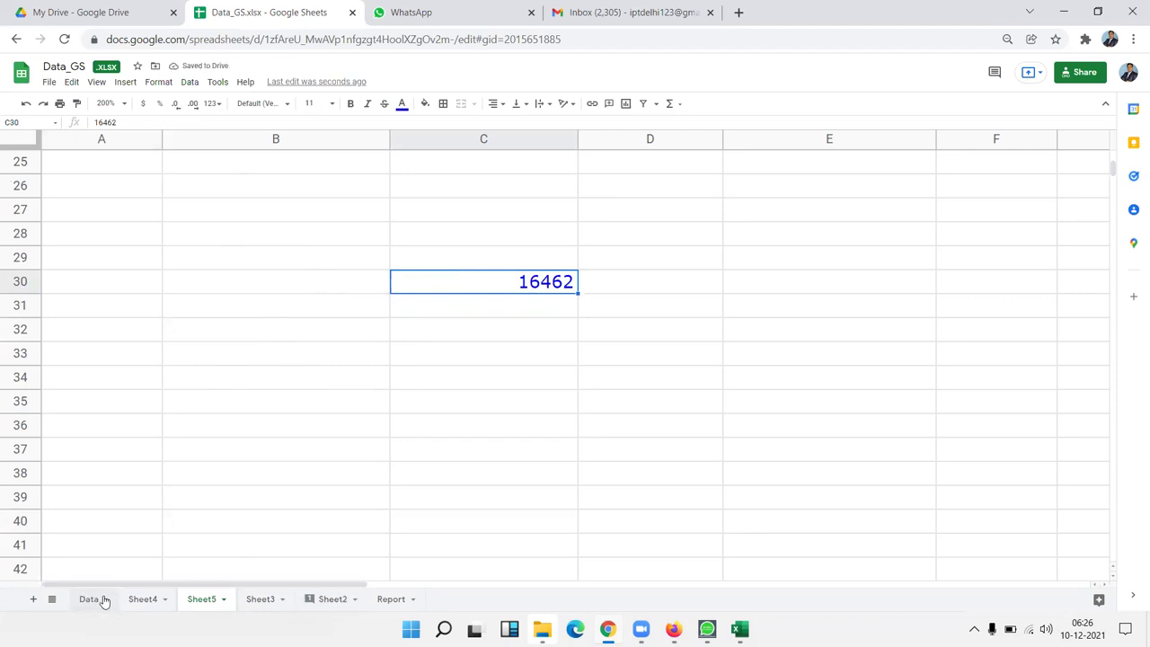
Add a new Sheet6 and put the header Name in A4
left_click(32, 599)
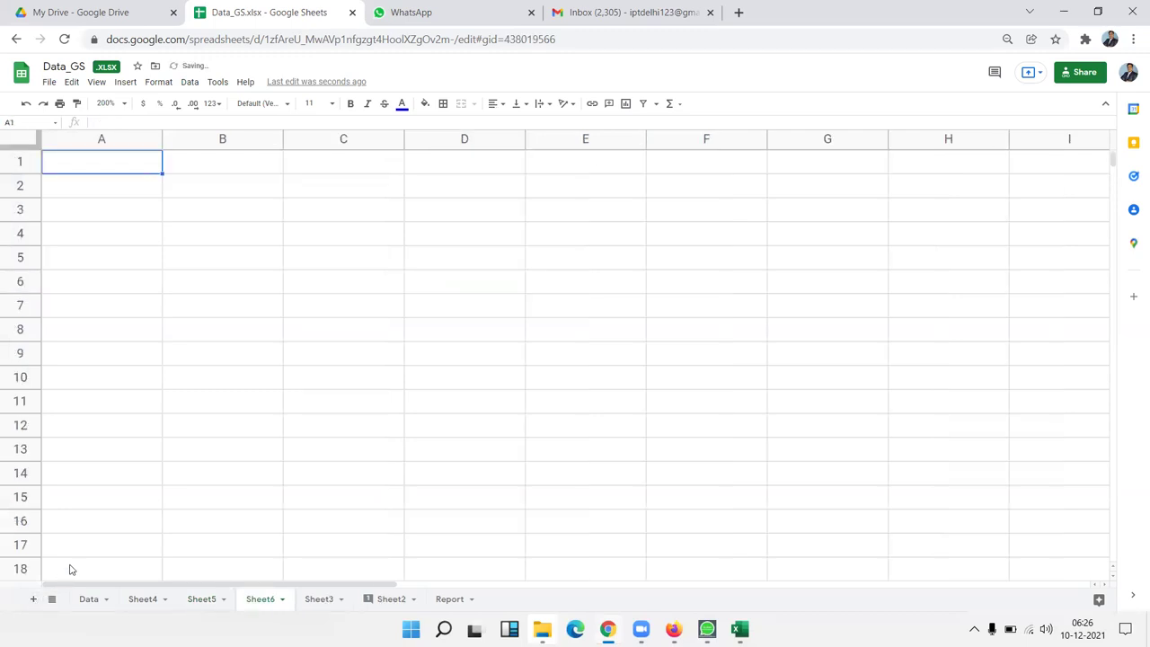
key("Down")
key("Down")
key("Down")
type("NA")
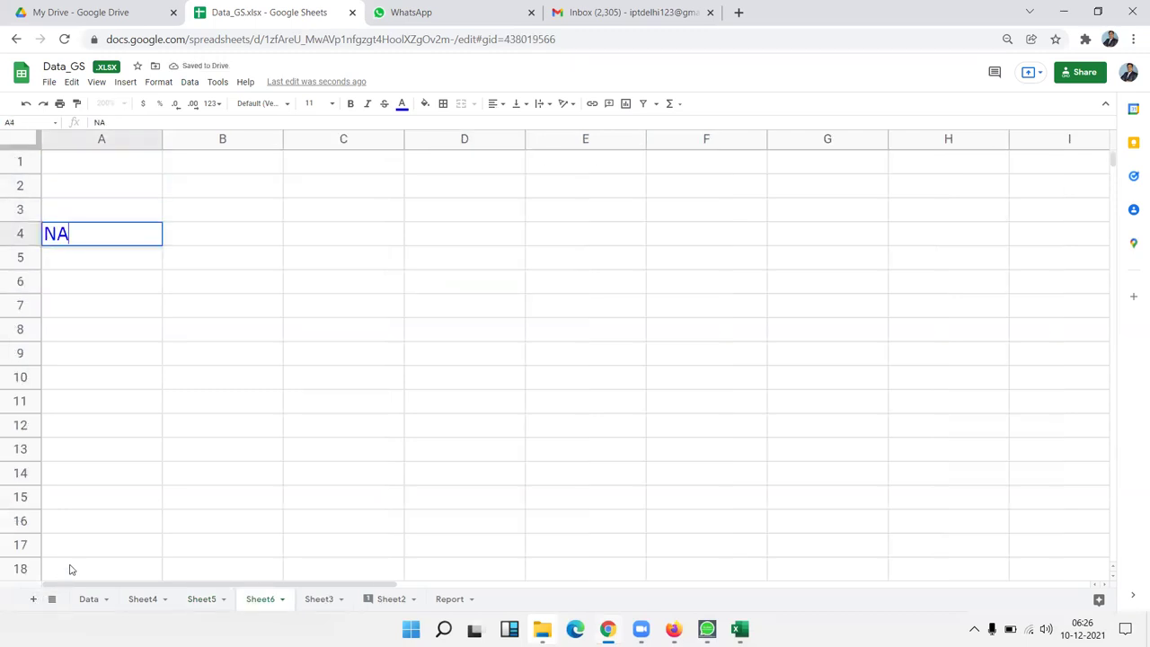
type("me")
key("Return")
key("Up")
type("Nam")
type("e")
key("Return")
List six first names down A5:A10 beneath the Name header
type("Puja")
key("Return")
type("Ravi")
key("Return")
type("Mohan")
key("Return")
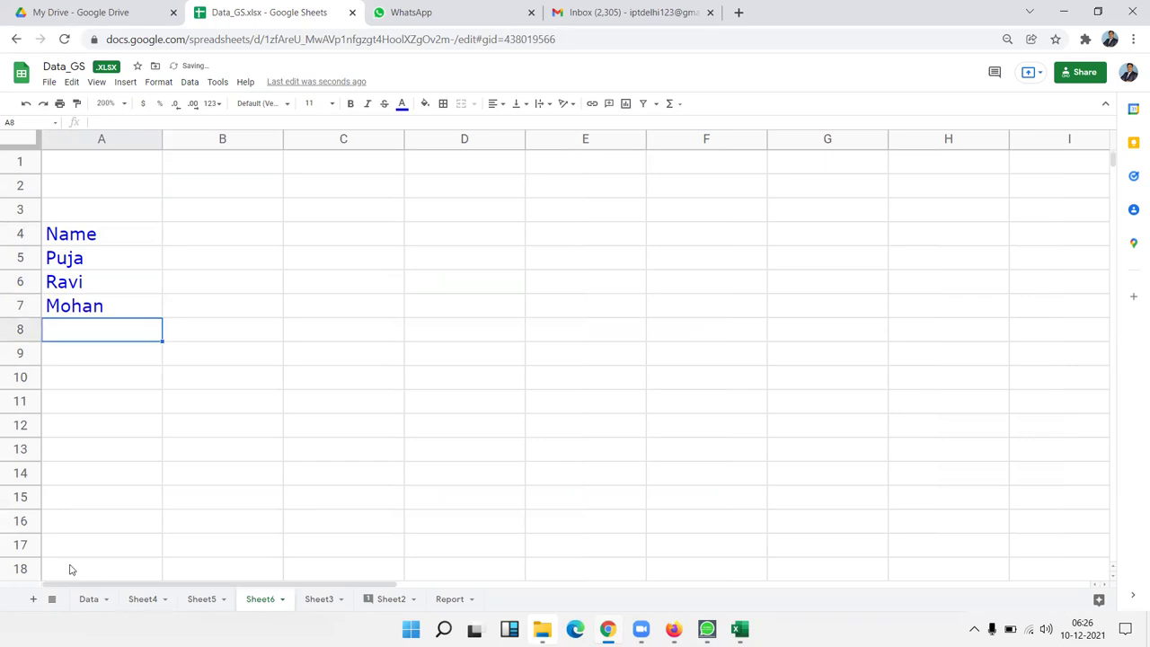
type("Ajit")
key("Return")
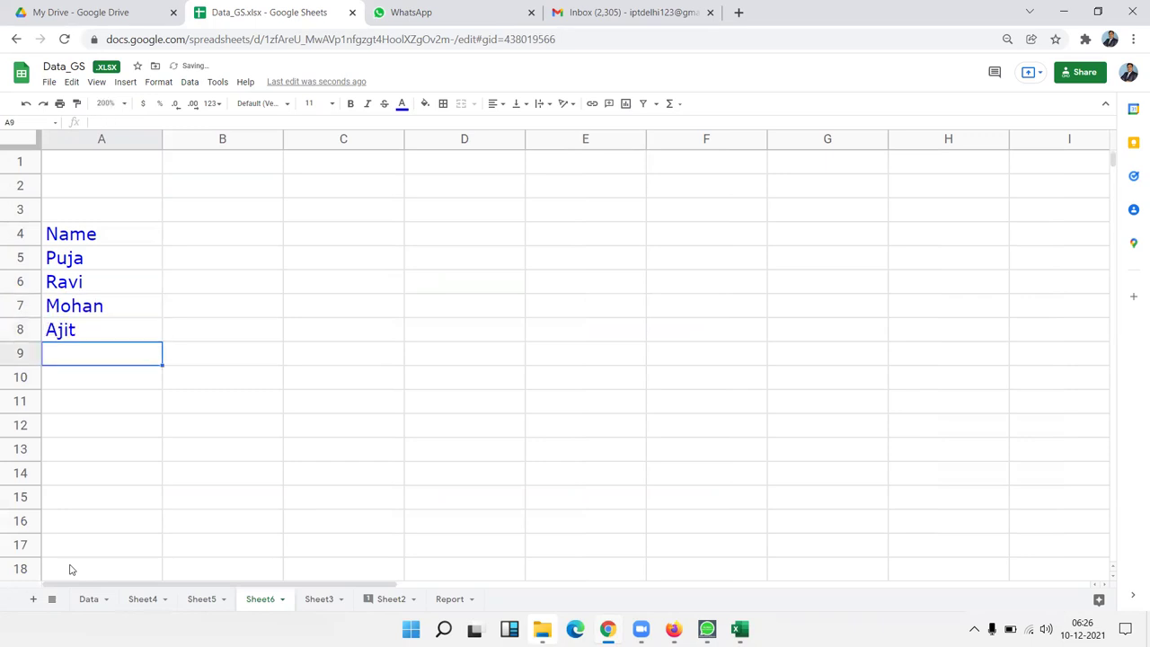
type("Dec")
key("BackSpace")
type("v")
key("Return")
type("Kavi")
key("Return")
key("Up")
key("Up")
key("Up")
key("Up")
key("Up")
key("Up")
key("Up")
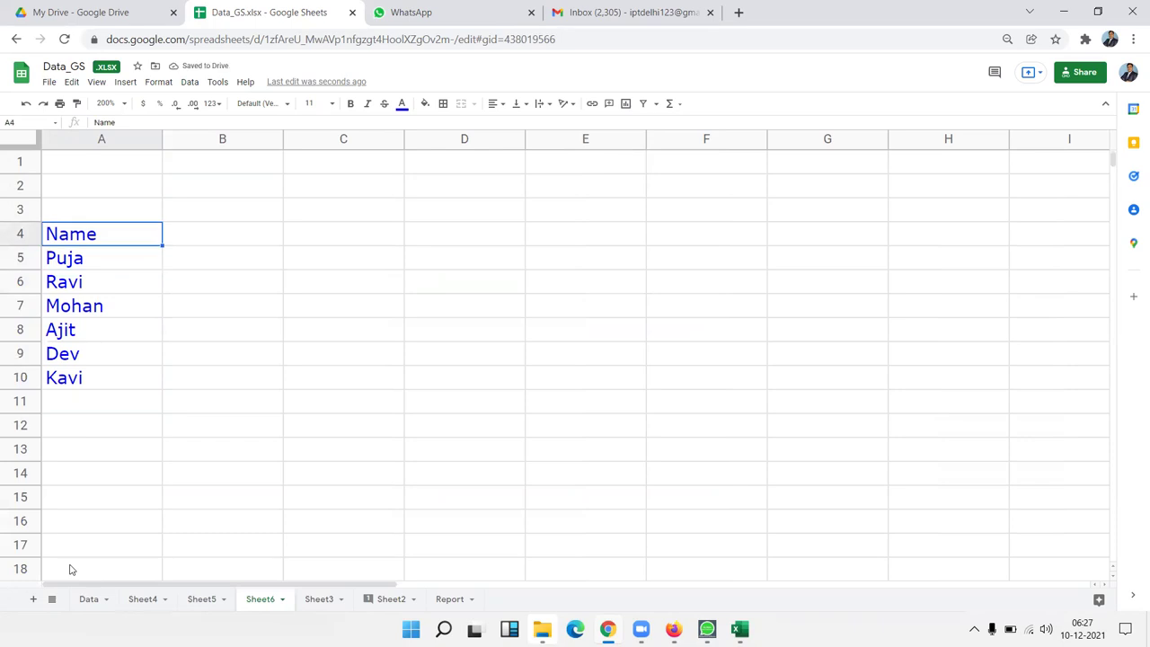
key("Right")
Enter 1-dec in B4 and fill daily dates across row 4 to X4
type("1/")
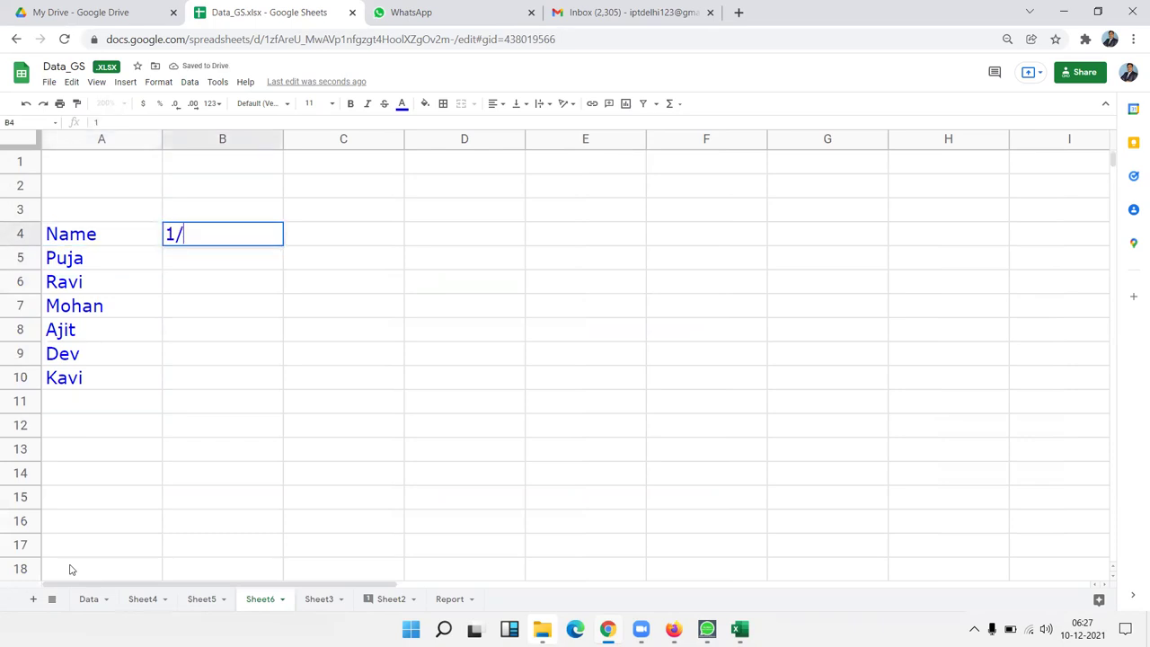
type("1")
type("2")
key("Return")
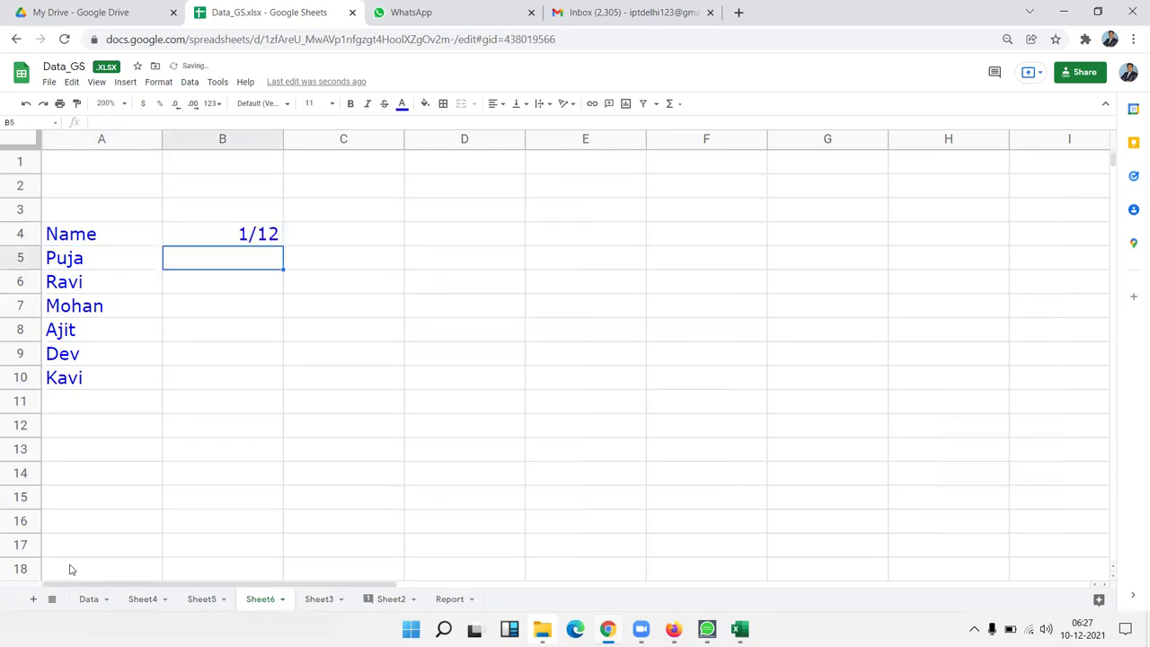
key("Up")
type("1-dec")
key("Return")
key("Up")
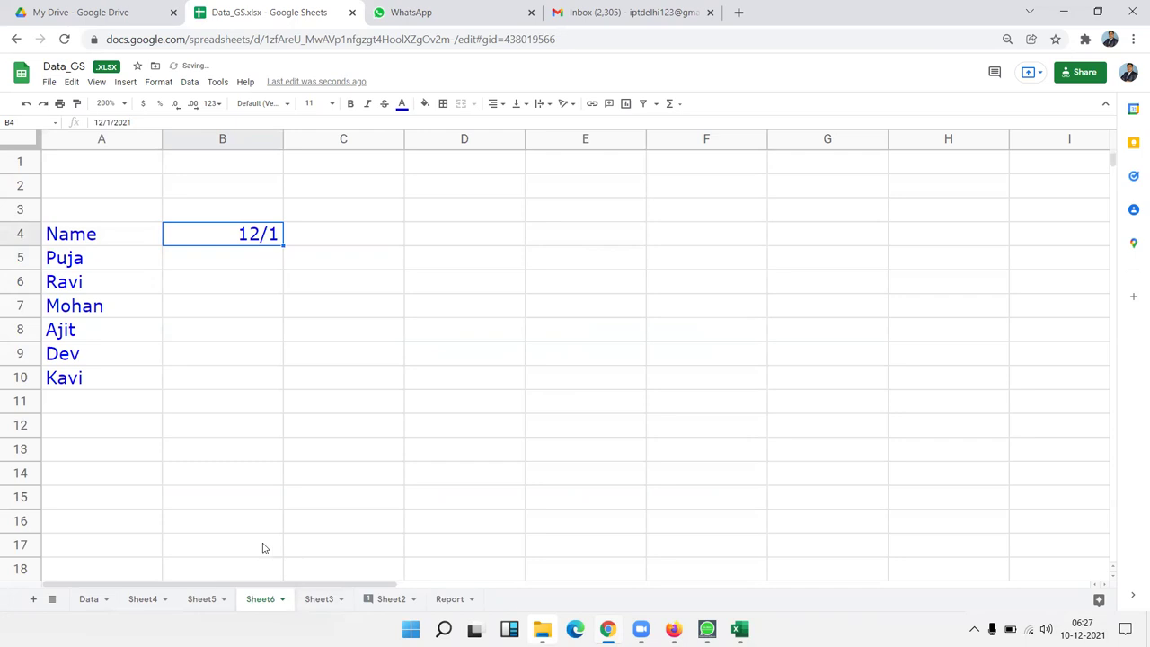
left_click_drag(284, 243, 855, 260)
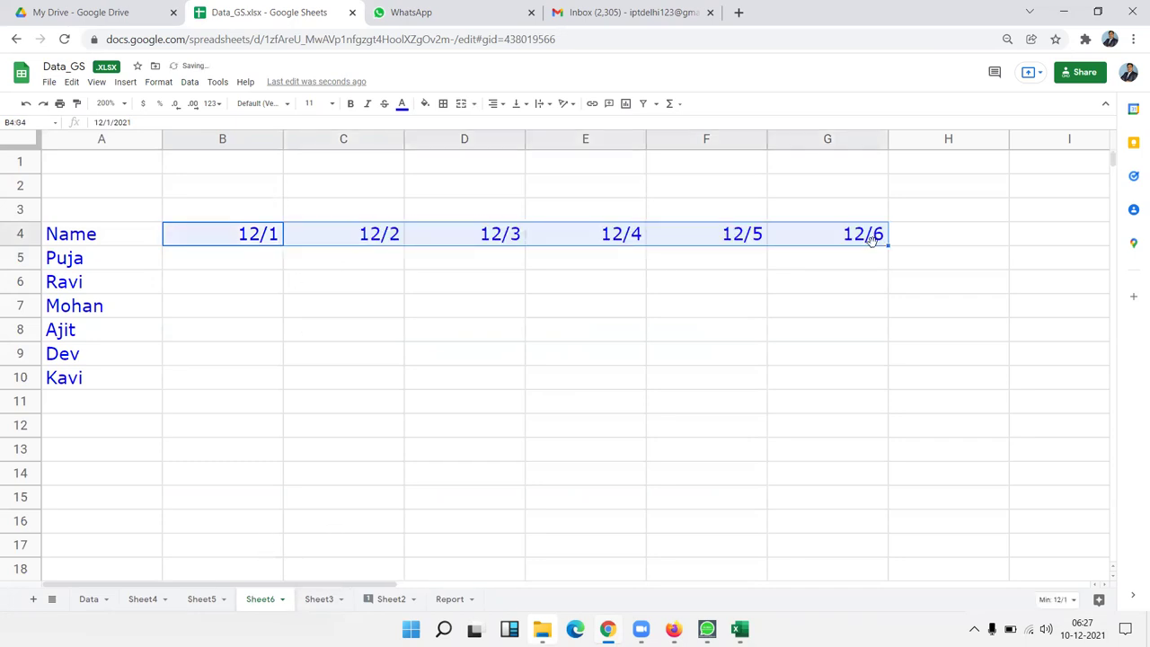
mouse_move(888, 244)
left_mouse_down()
mouse_move(1135, 262)
mouse_move(1104, 248)
left_mouse_up()
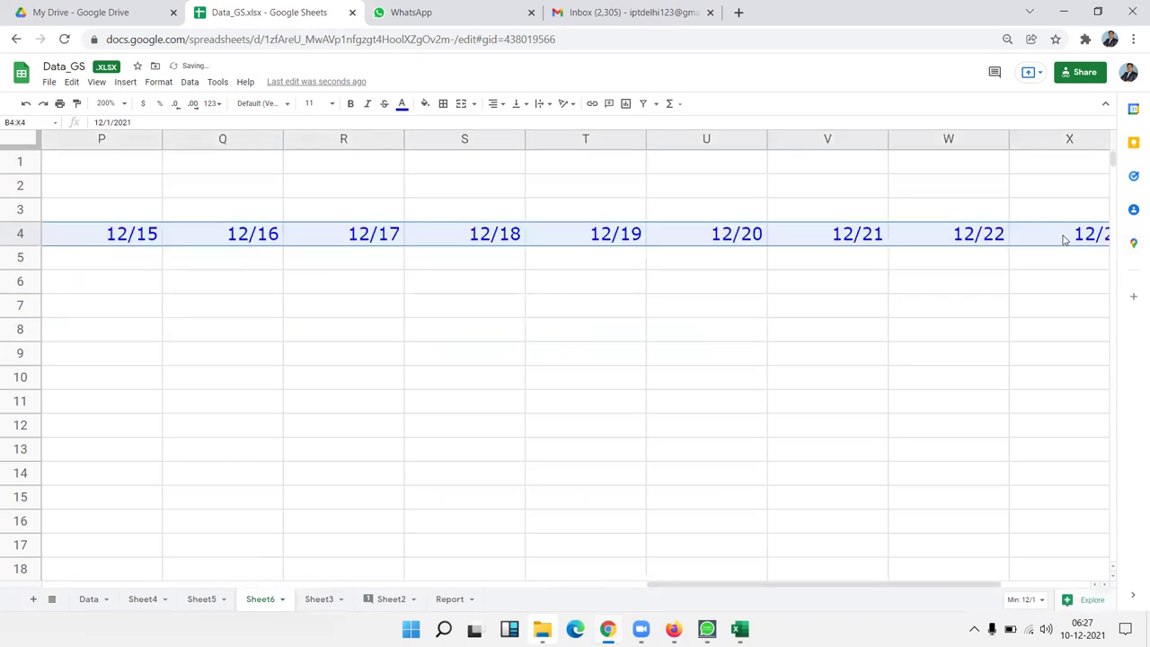
Keep the short date format on row 4 and auto-fit every column on the sheet
left_click(1063, 238)
key("Right")
key("Right")
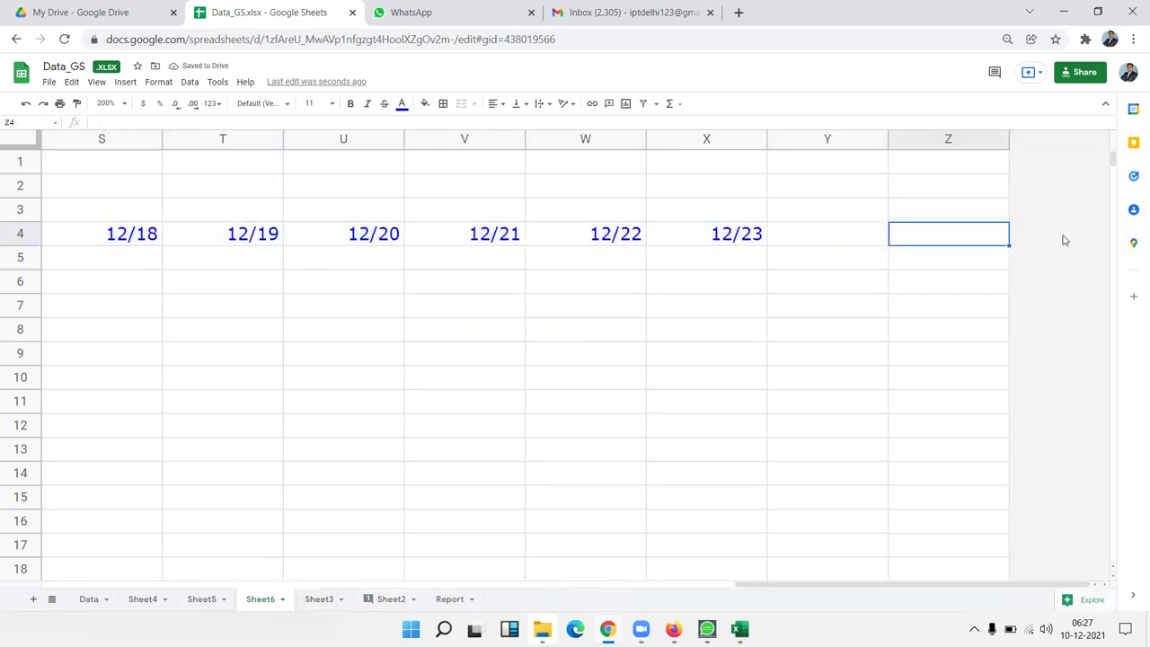
key("ctrl+Down")
key("ctrl+Up")
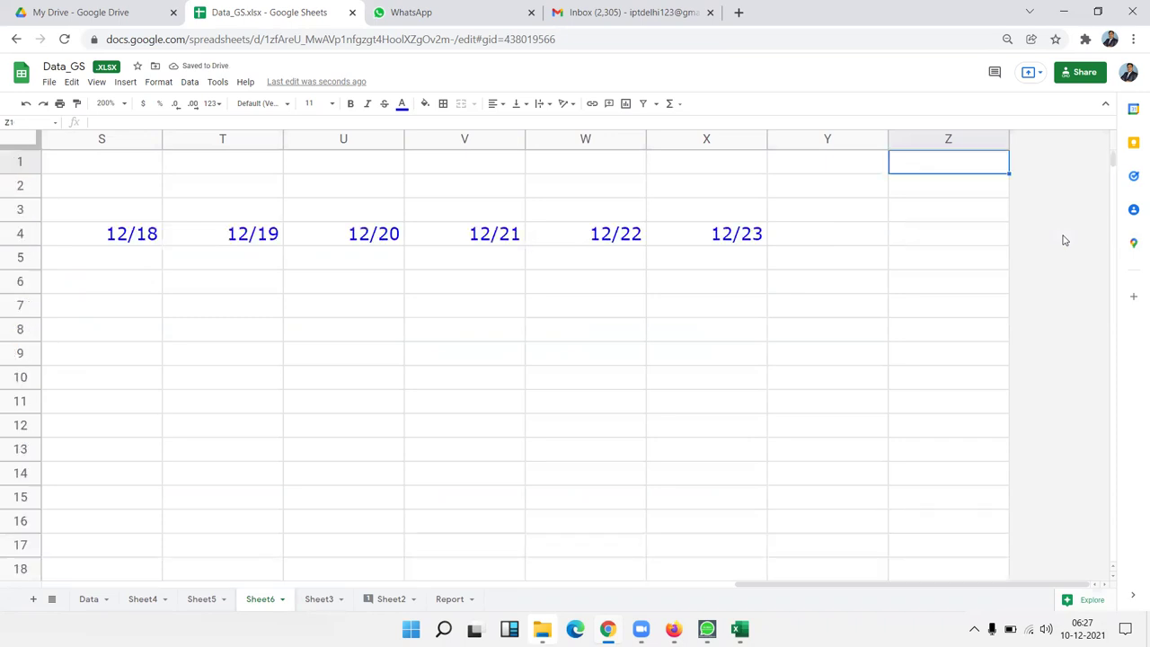
key("Down")
key("Down")
key("Down")
key("Down")
key("Down")
key("Down")
key("Up")
key("Left")
key("Left")
key("Left")
key("Up")
key("Right")
key("Up")
key("ctrl+shift+Left")
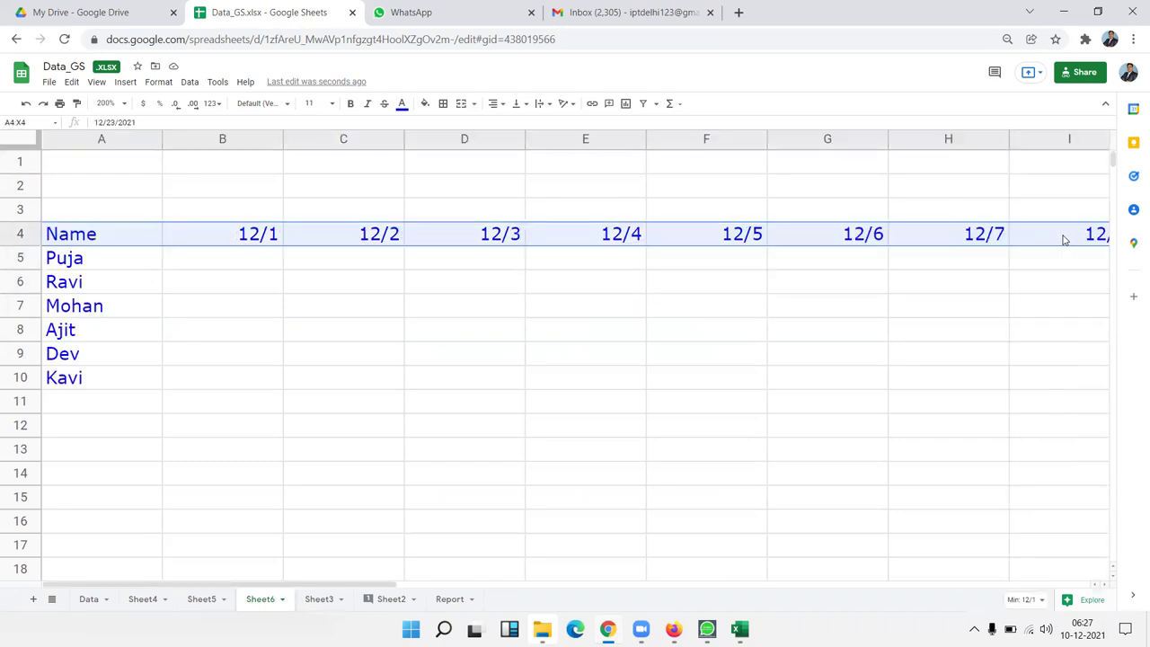
key("ctrl+shift+3")
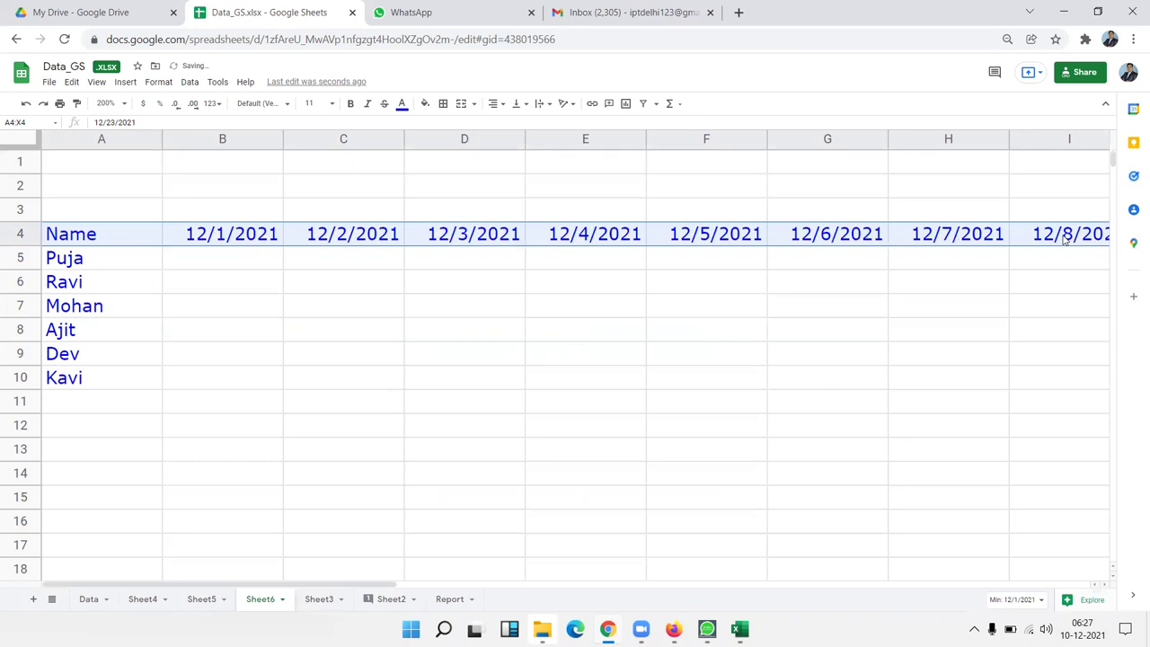
key("ctrl+z")
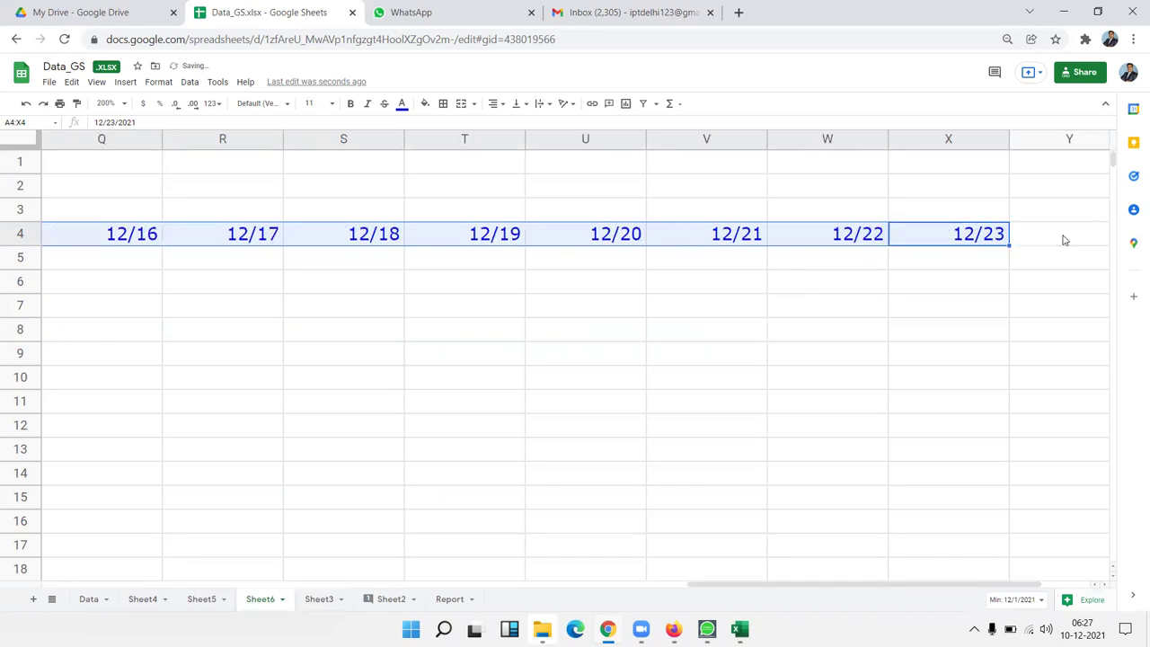
key("ctrl+Left")
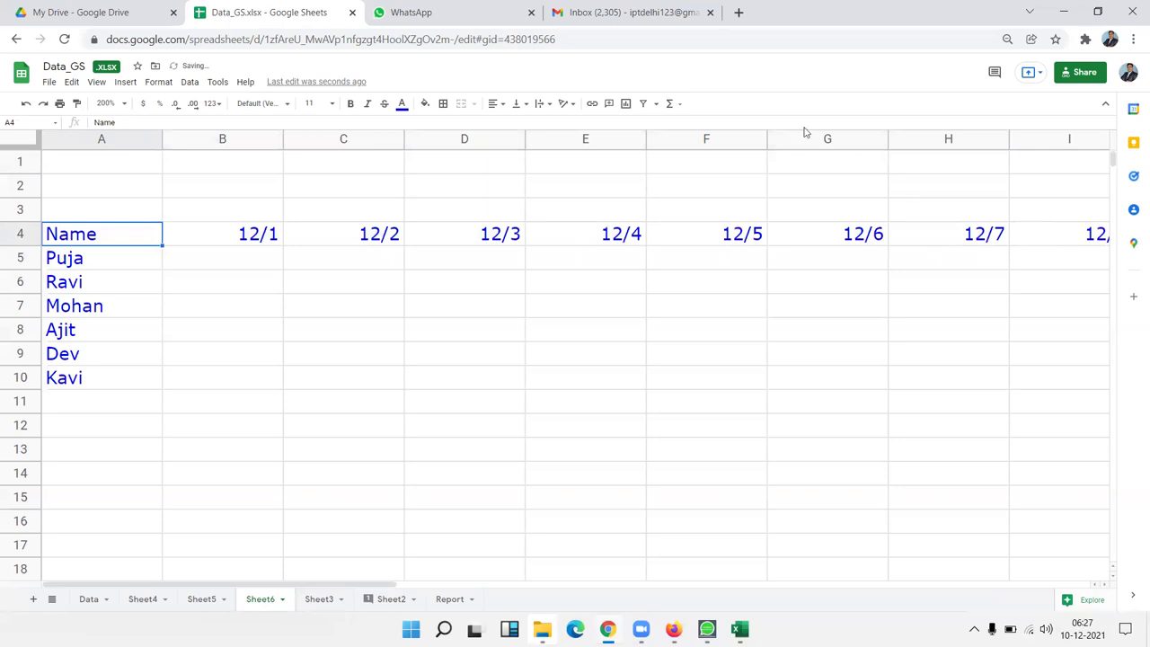
left_click(19, 144)
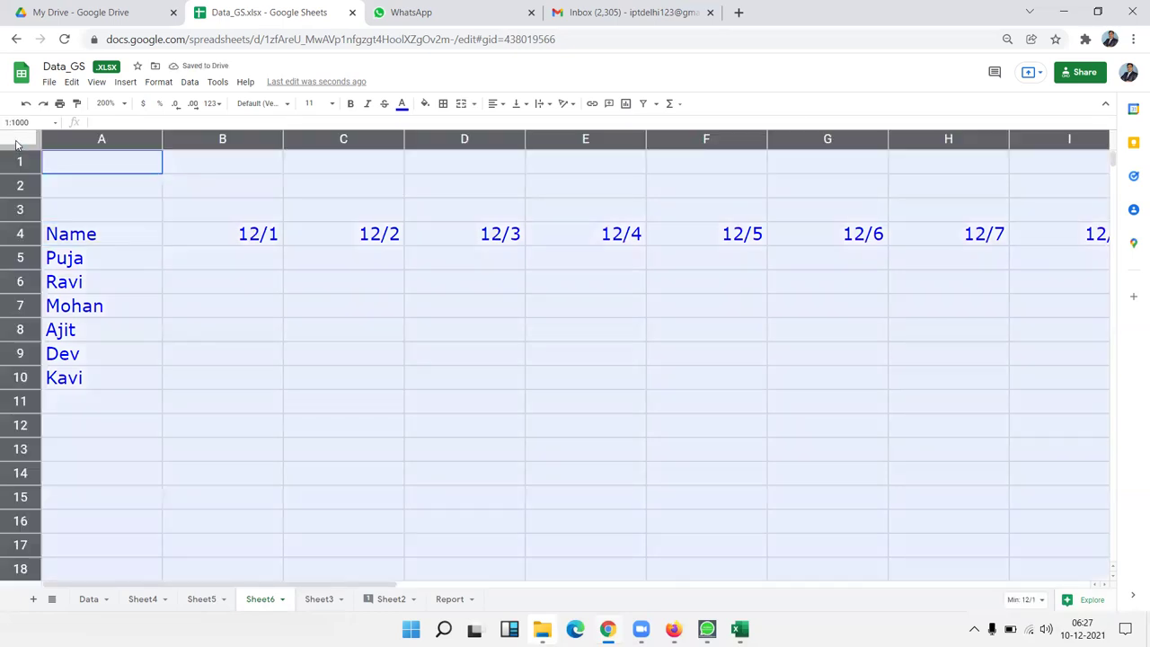
double_click(162, 139)
Enter =RANDBETWEEN(0,9) in B5 and fill it across the grid B5:X10
left_click(136, 259)
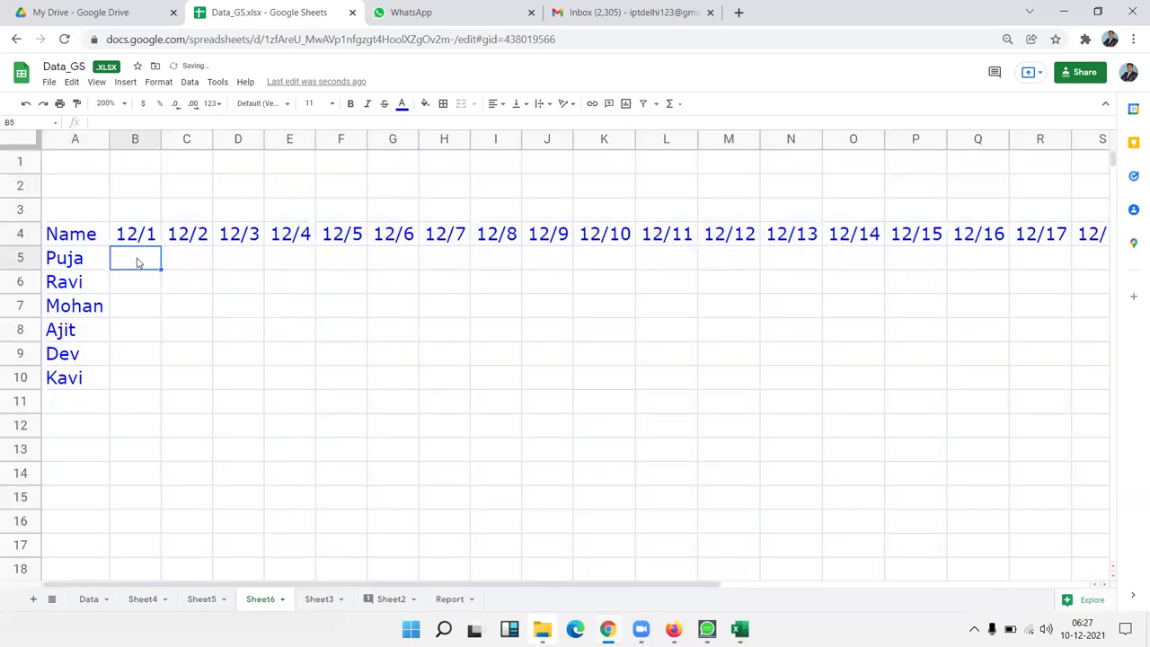
type("=ra")
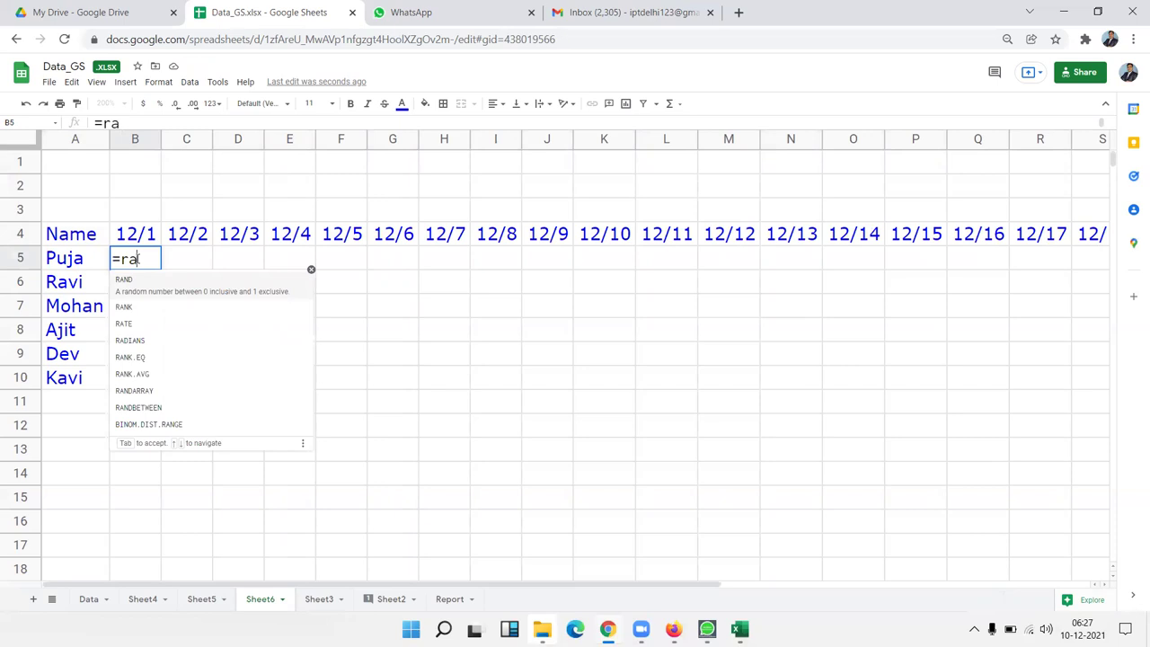
key("Down")
key("Down")
key("Down")
key("Down")
key("Down")
key("Down")
key("Down")
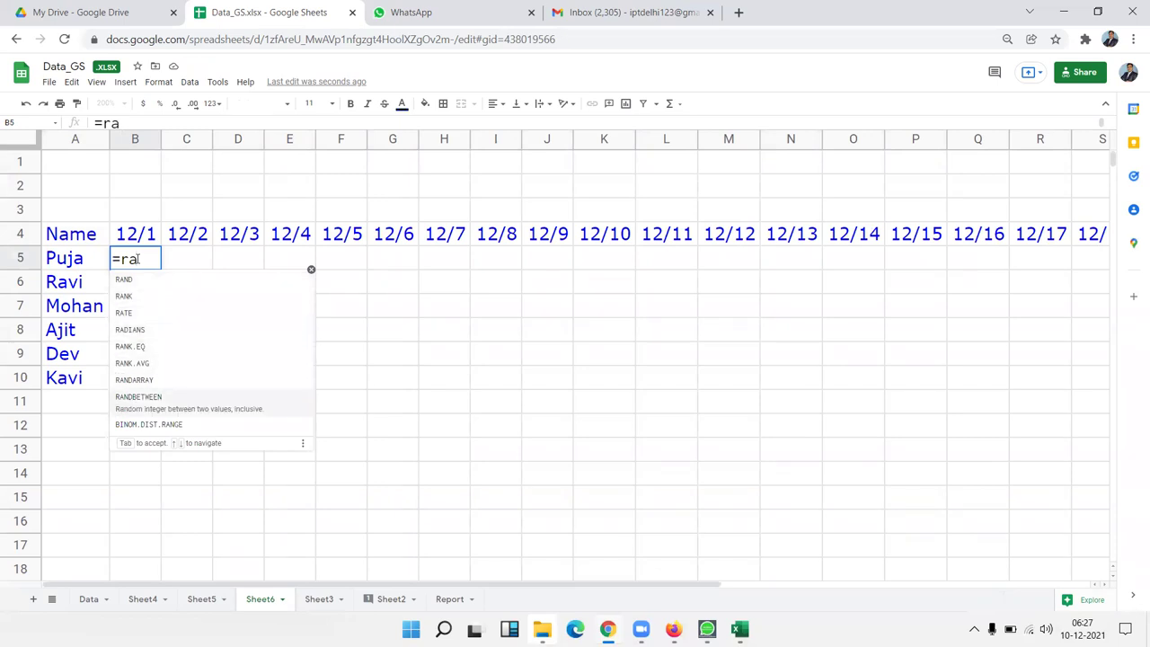
key("Tab")
type("1")
key("BackSpace")
type("0,9")
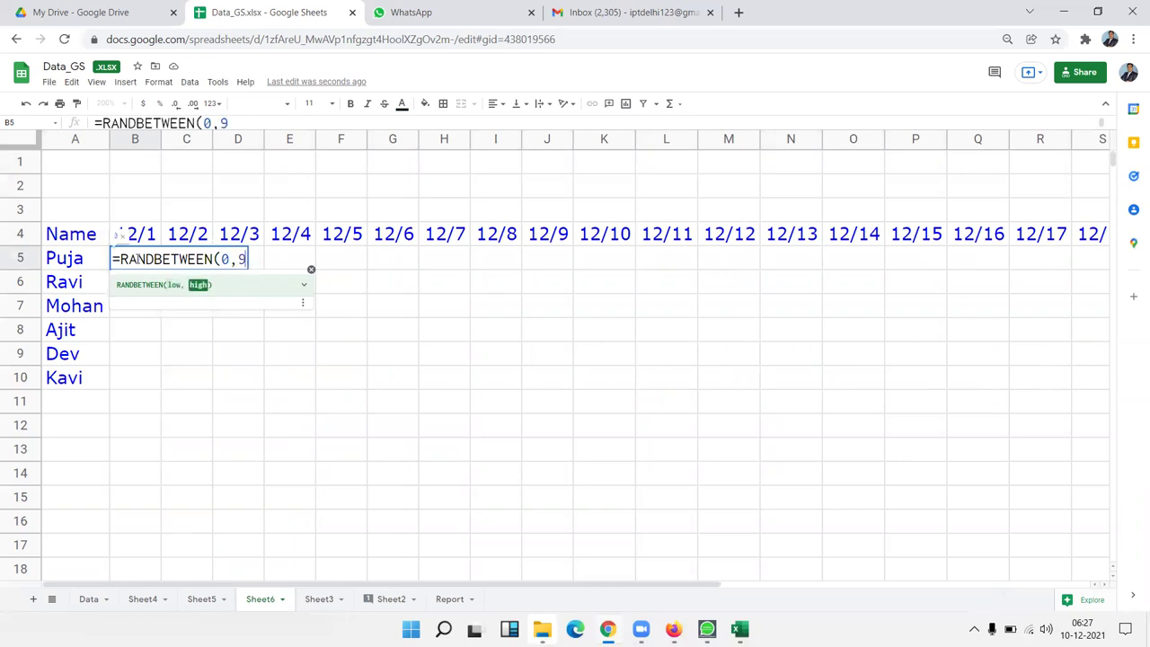
key("Return")
left_click(135, 261)
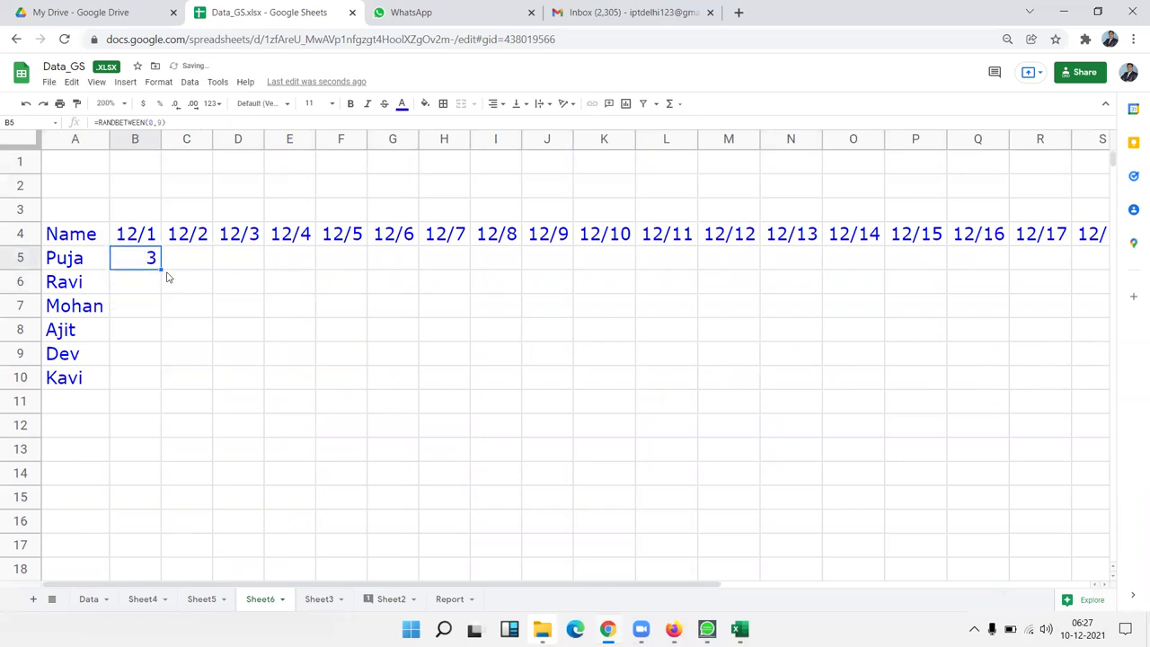
mouse_move(161, 269)
left_mouse_down()
mouse_move(162, 386)
mouse_move(825, 407)
left_mouse_up()
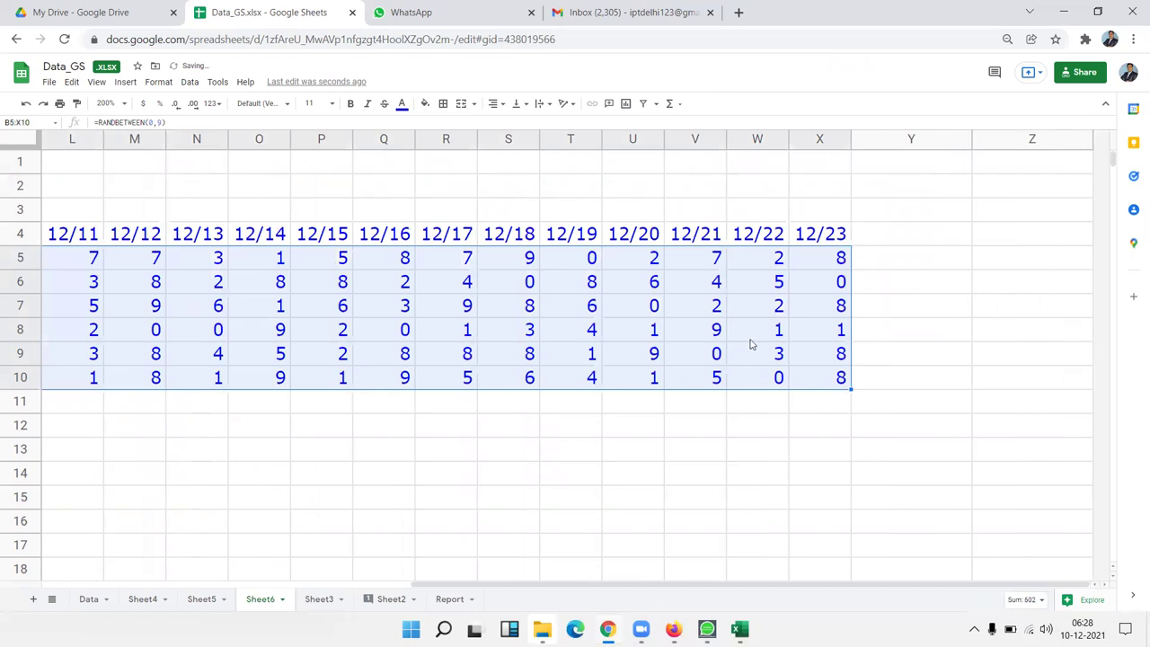
Replace the RANDBETWEEN formulas in B5:X10 with their values using paste values only
key("ctrl+c")
right_click(500, 291)
mouse_move(547, 359)
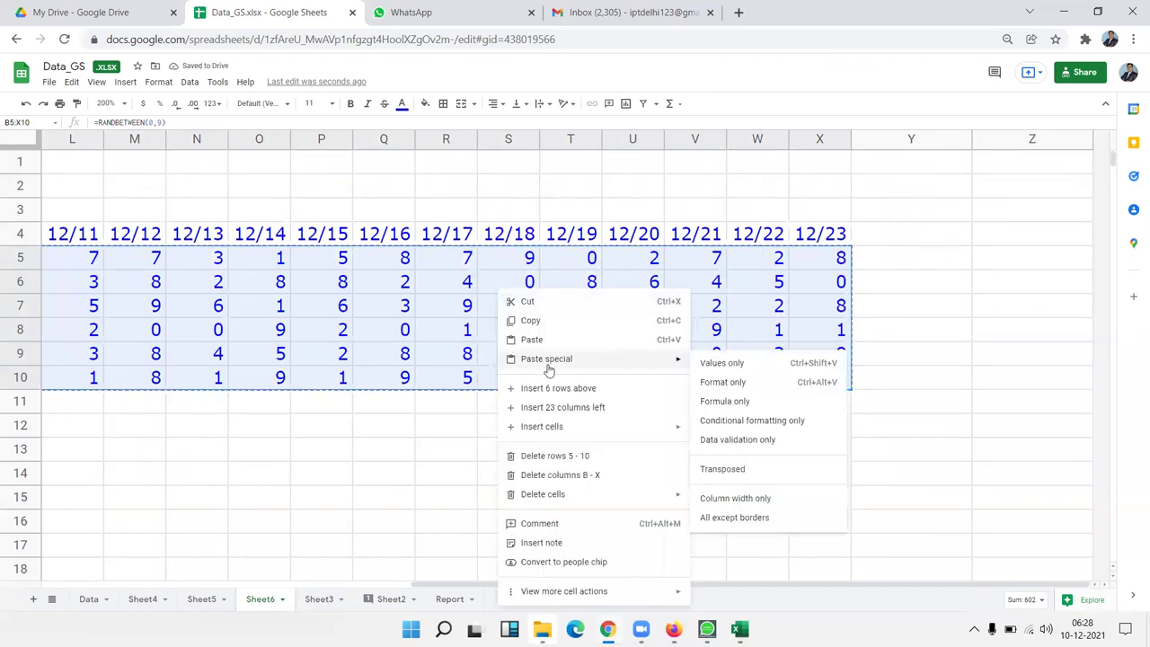
left_click(706, 365)
Apply all borders to the whole table A4:X10
key("Left")
key("Up")
key("ctrl+shift+Right")
key("ctrl+shift+Down")
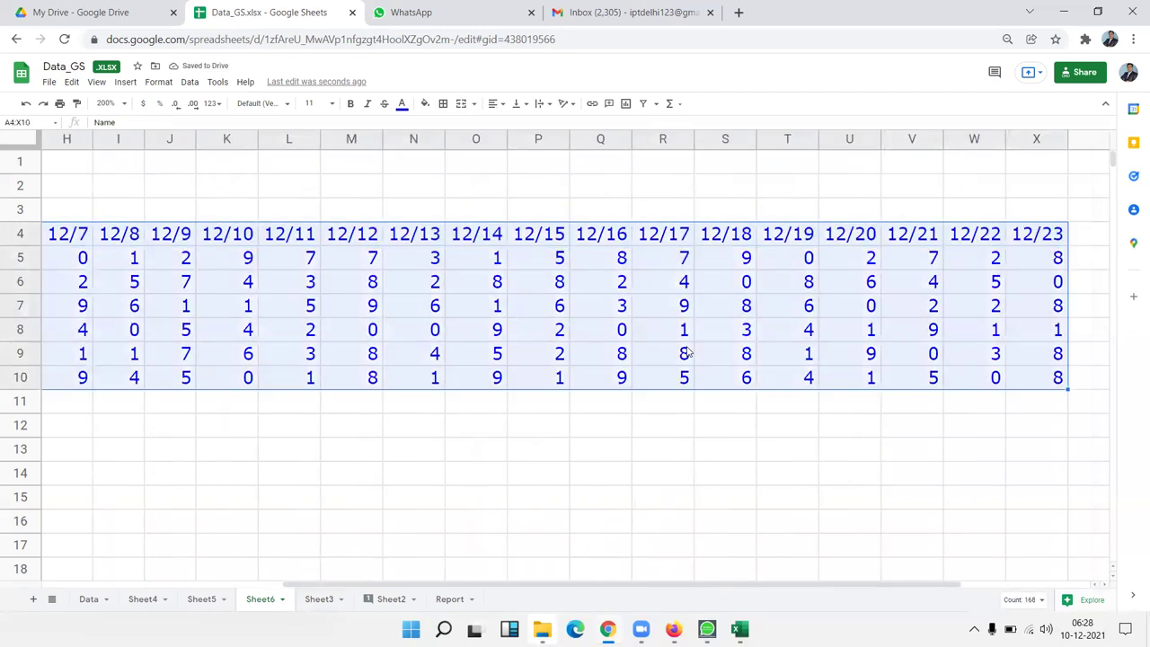
left_click(443, 103)
left_click(447, 128)
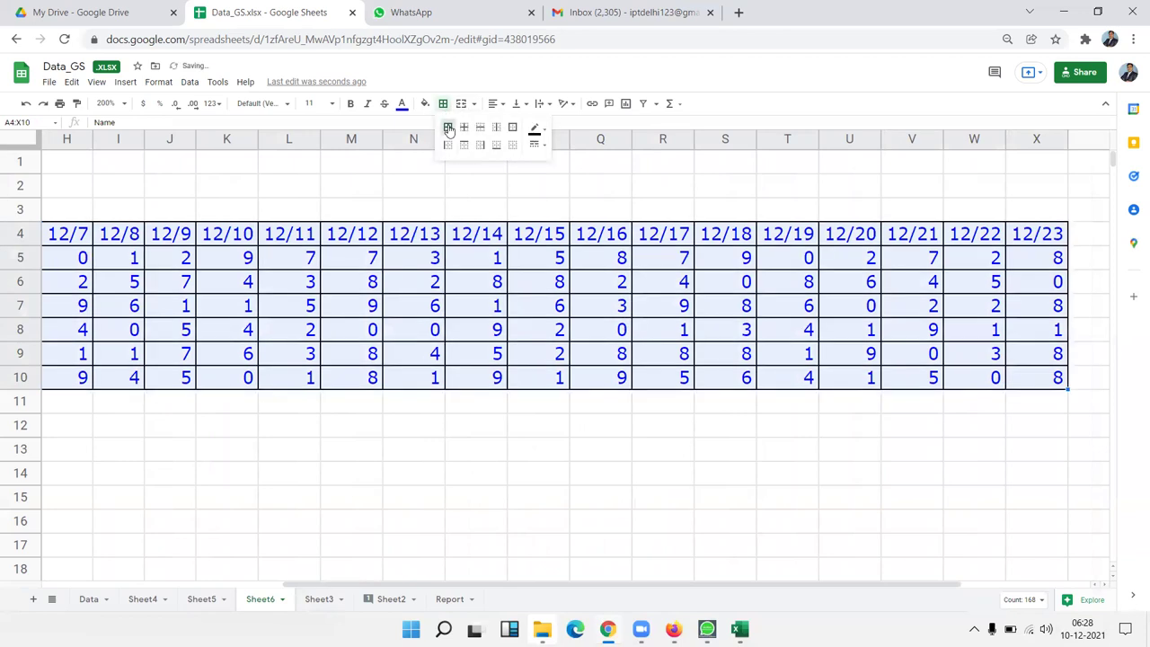
left_click(437, 263)
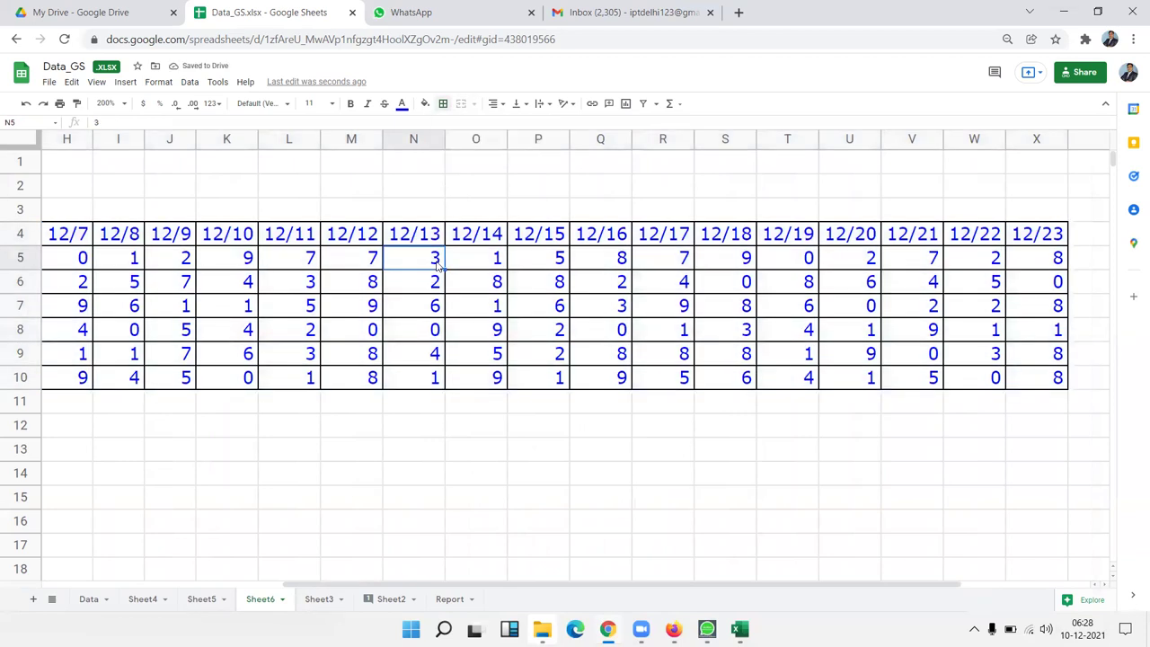
Check values such as the zero in F6, then select the attendance values B5:X10
key("ctrl+Left")
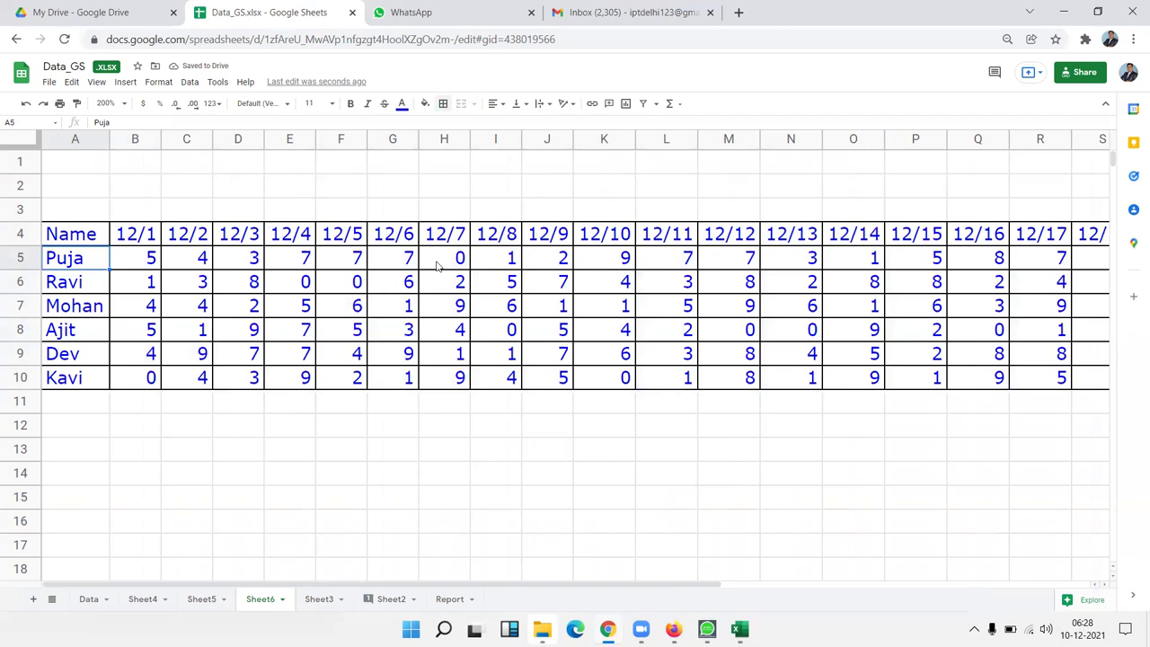
left_click(350, 290)
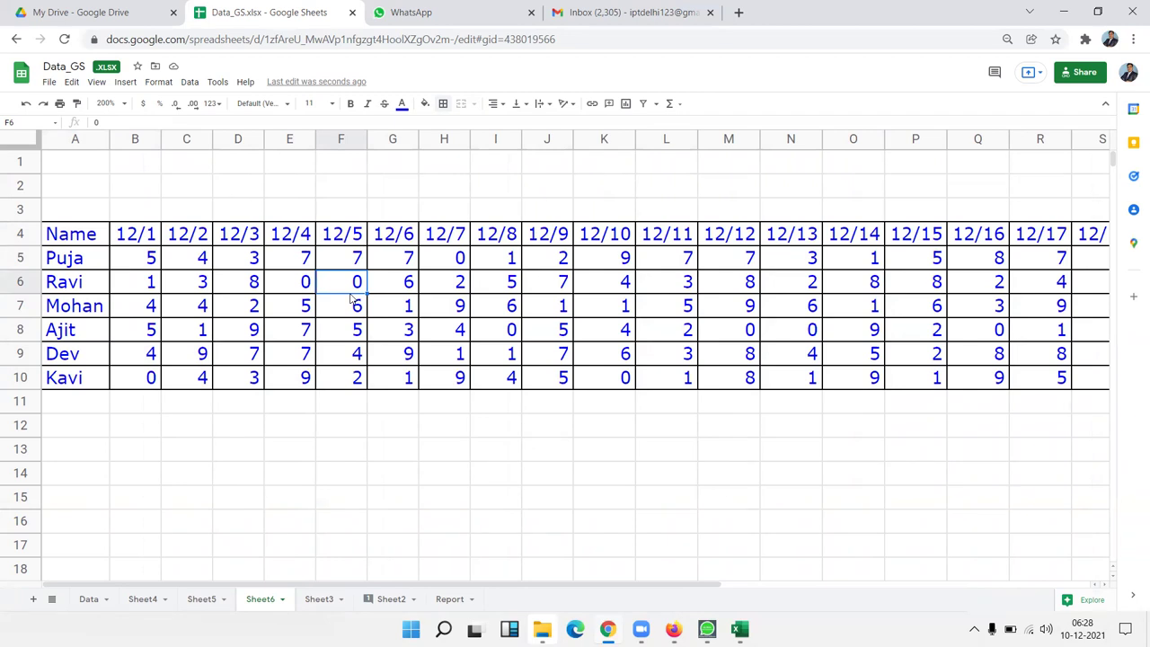
key("Right")
key("Left")
key("Left")
key("Left")
key("Left")
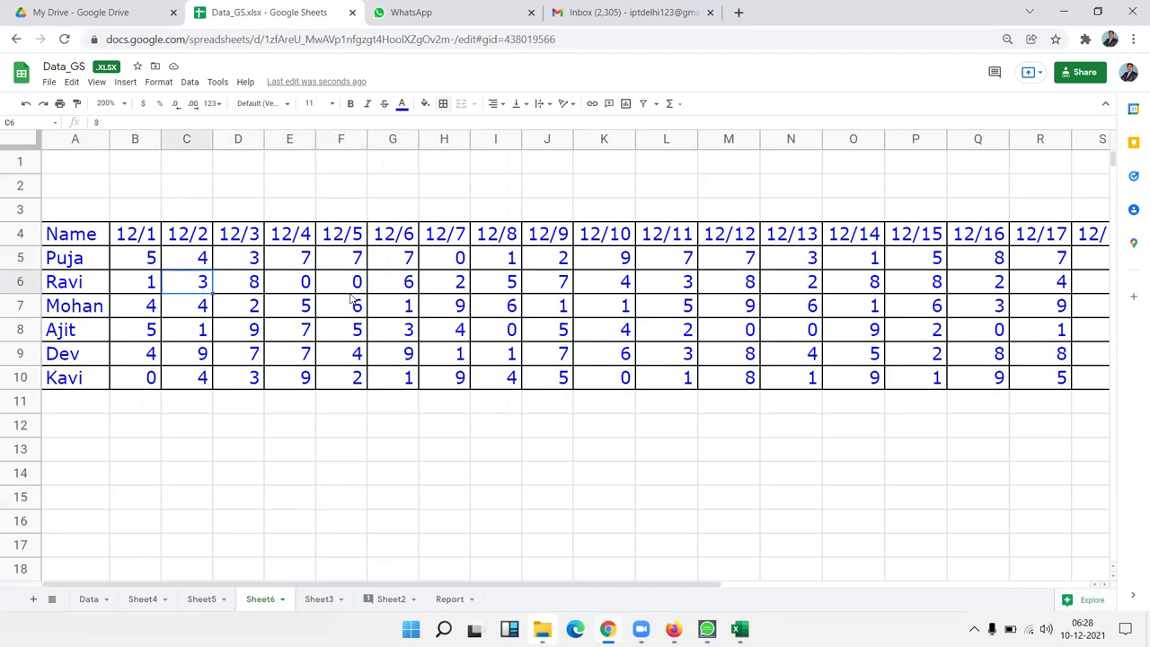
key("Up")
key("Left")
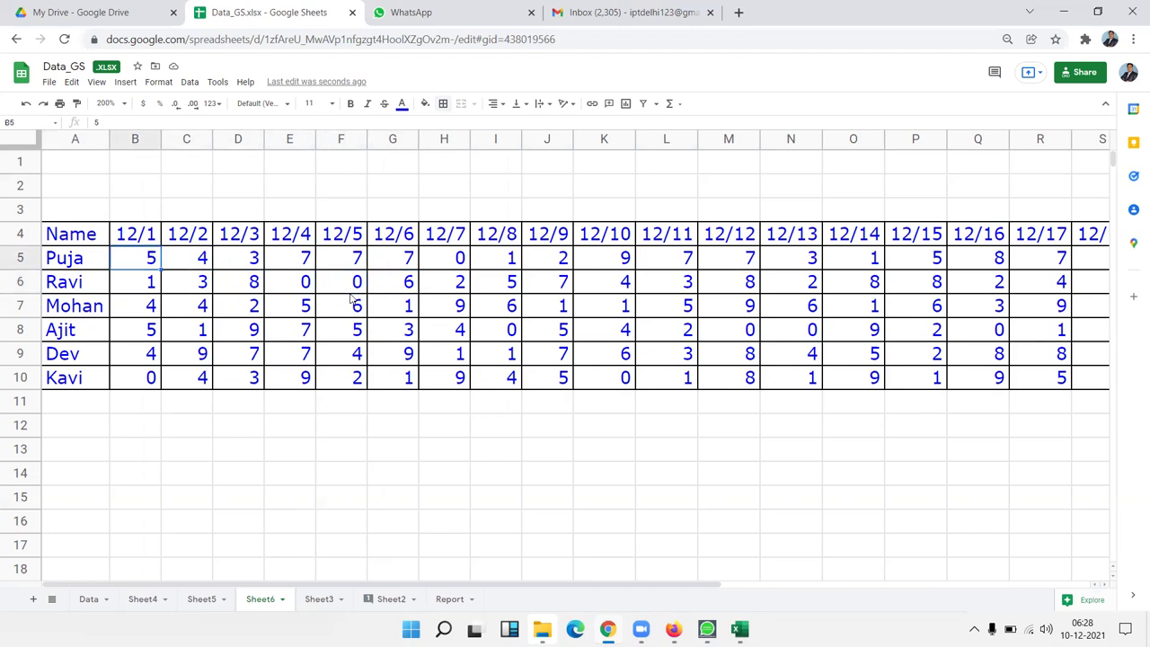
key("ctrl+shift+Right")
key("ctrl+shift+Down")
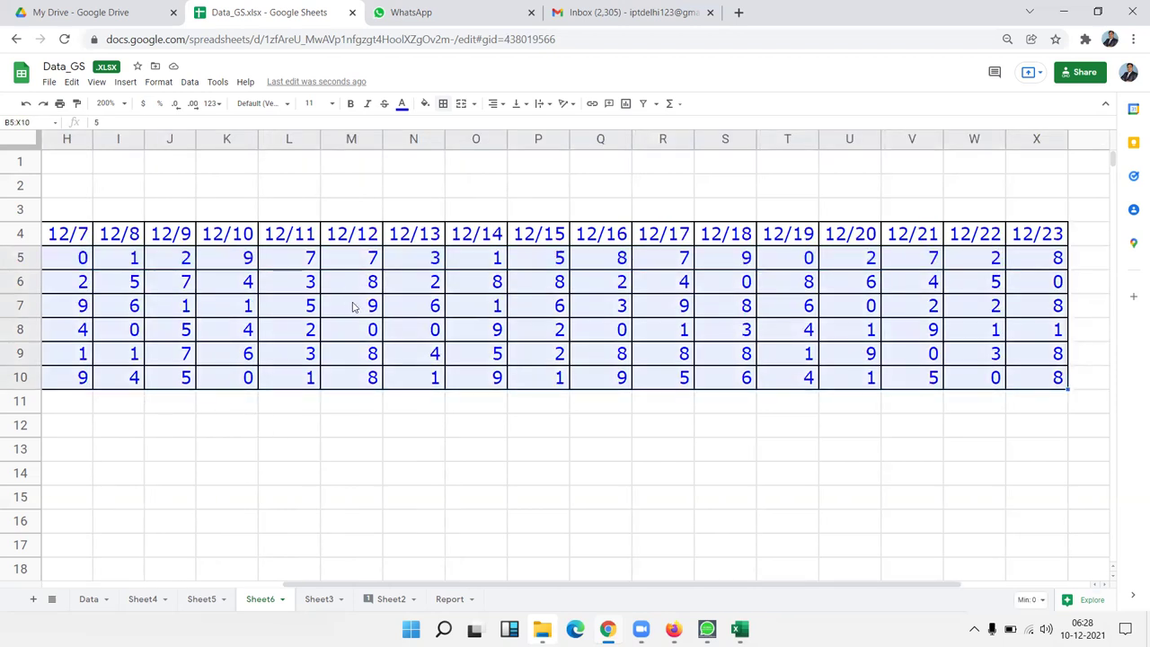
Apply the custom number format "P";;"A" to B5:X10 so values show as P or A
left_click(152, 88)
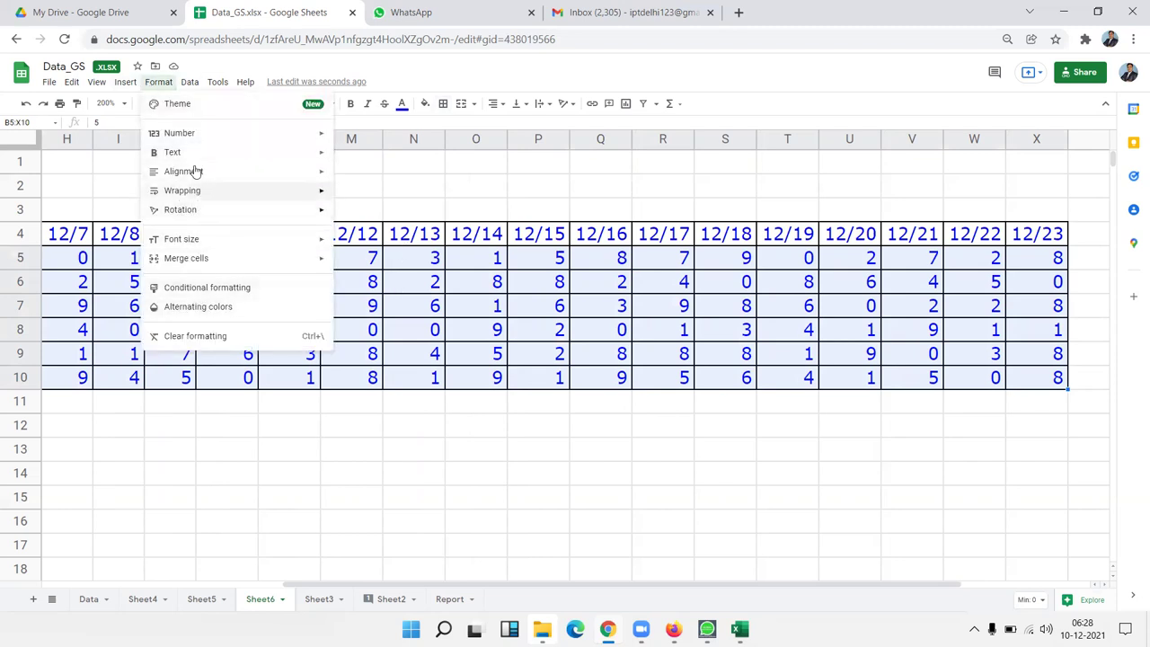
mouse_move(195, 136)
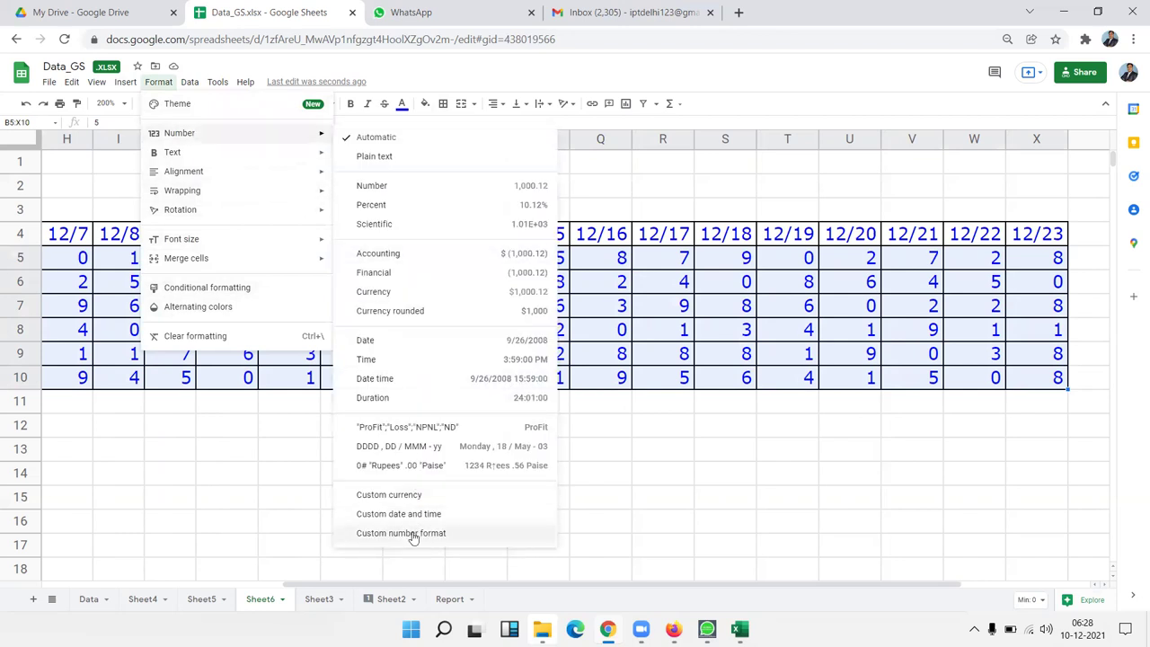
left_click(412, 534)
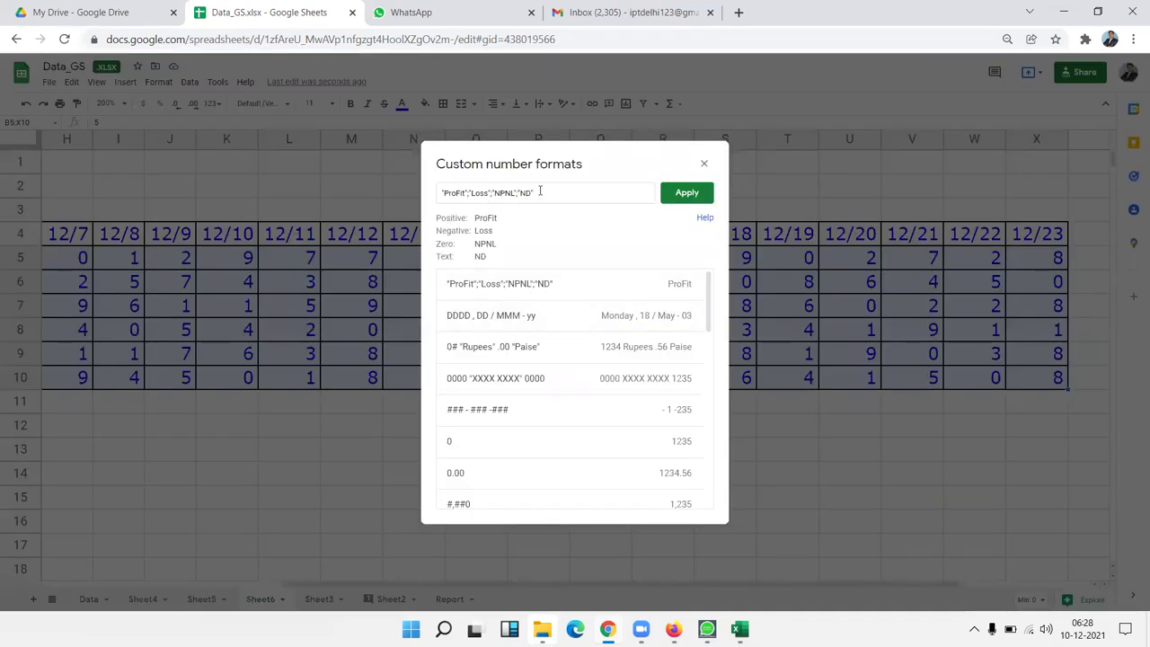
left_click_drag(537, 192, 245, 158)
key("BackSpace")
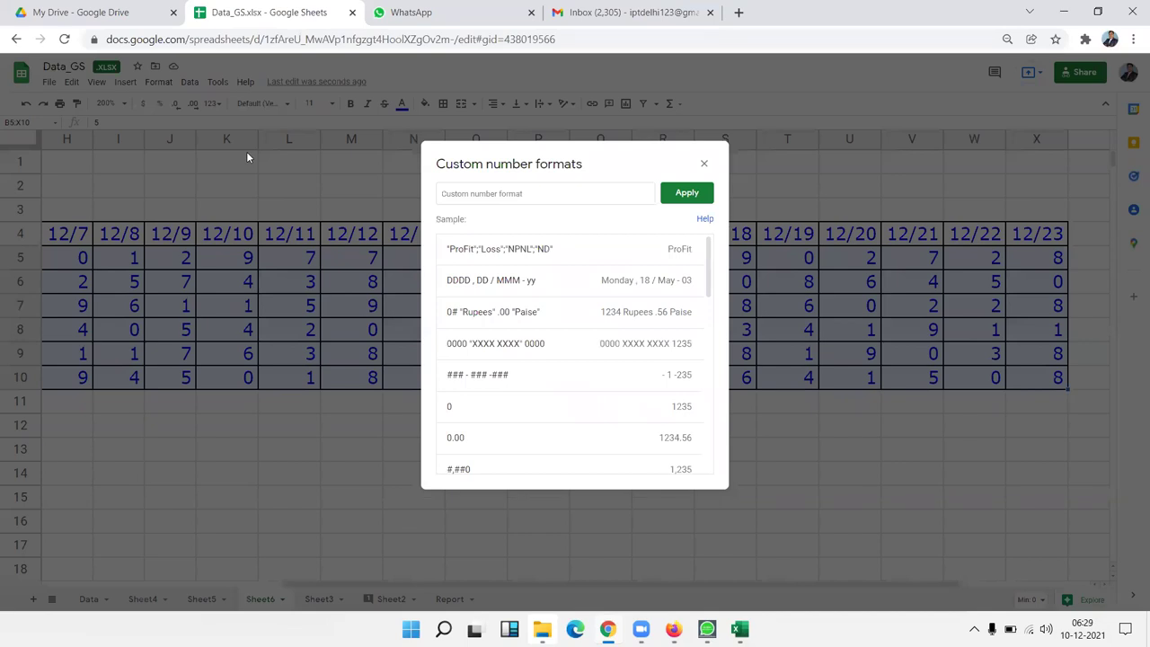
type("\"P")
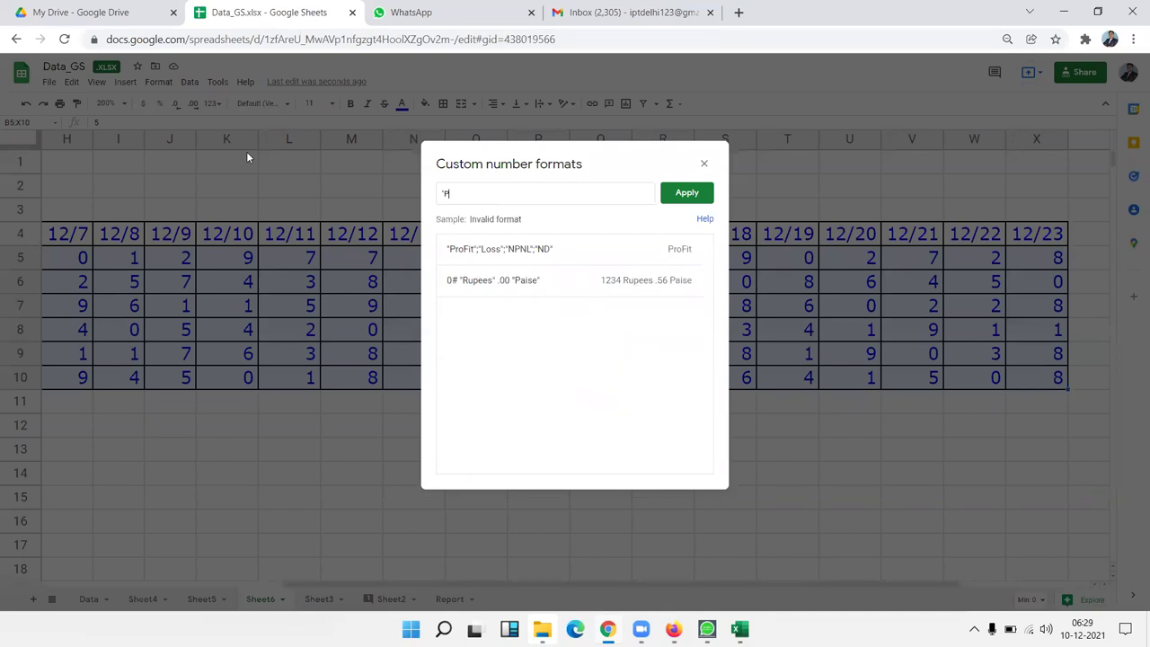
type("\"")
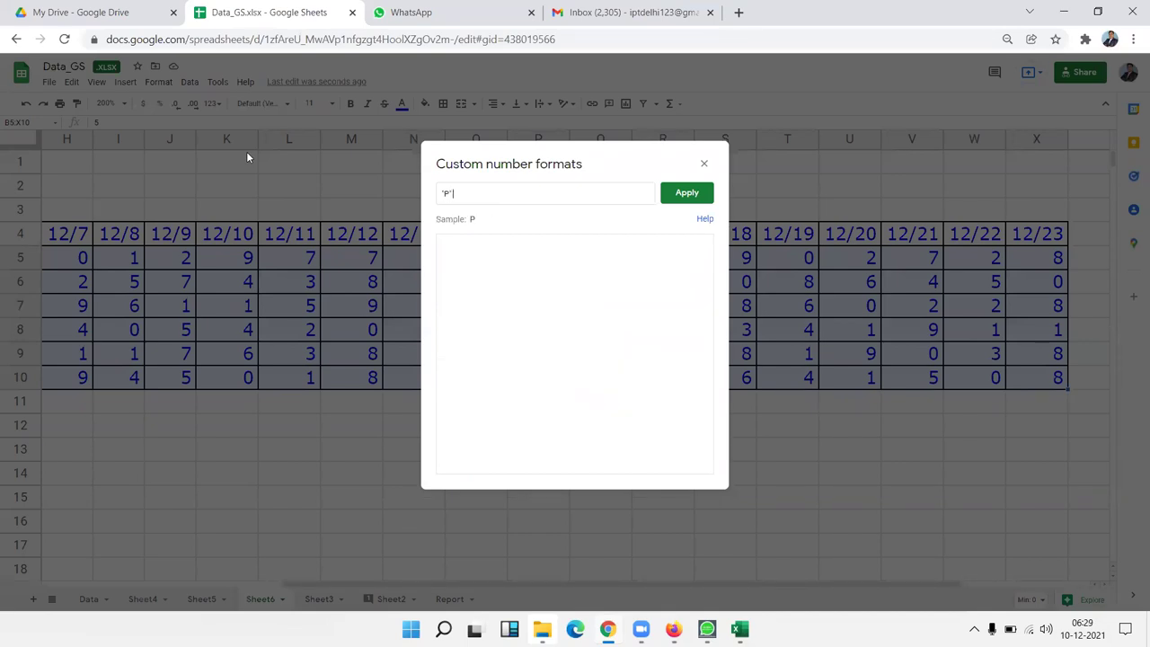
type(";")
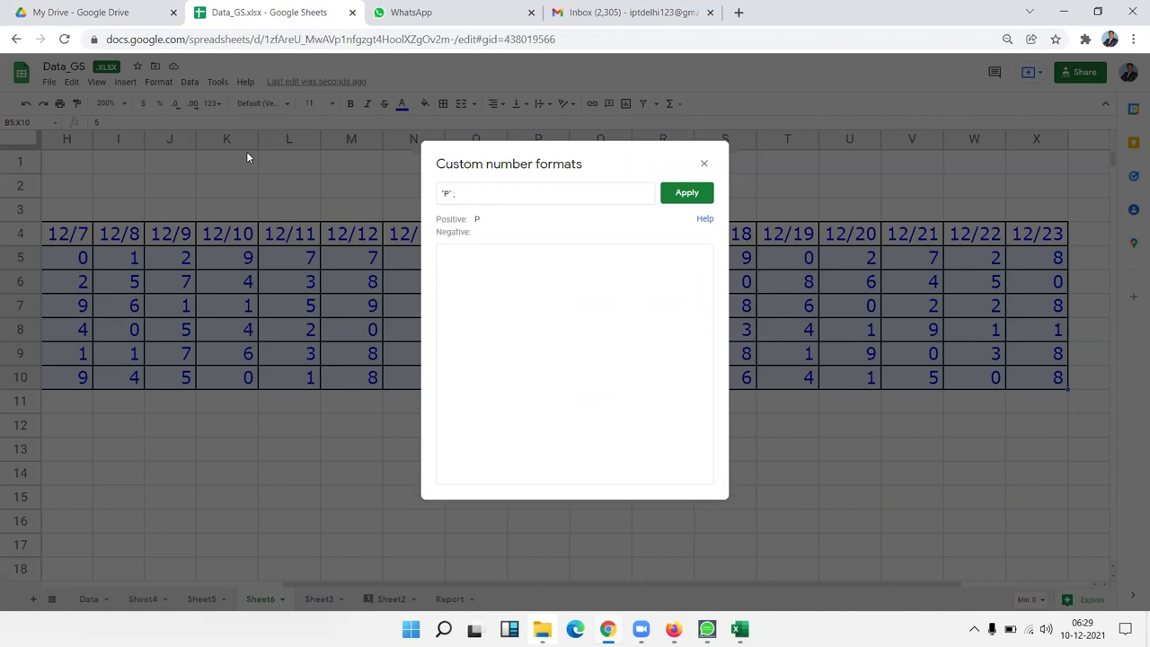
type(";")
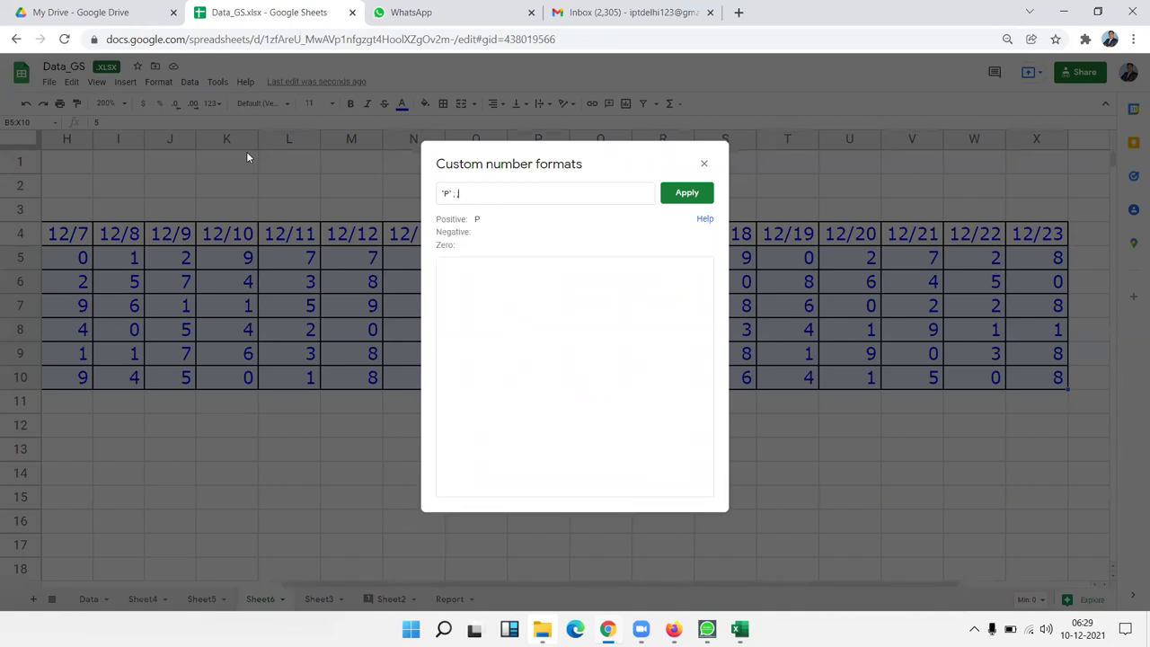
type("\"A\"")
left_click(699, 195)
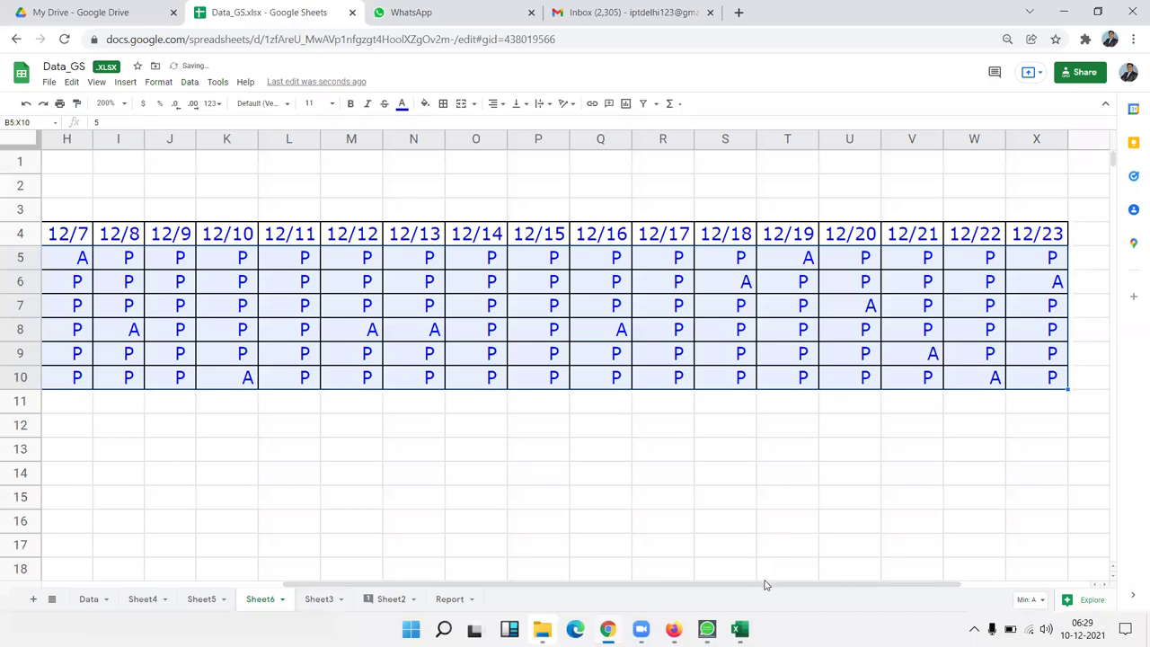
mouse_move(768, 588)
left_mouse_down()
mouse_move(711, 564)
mouse_move(422, 545)
left_mouse_up()
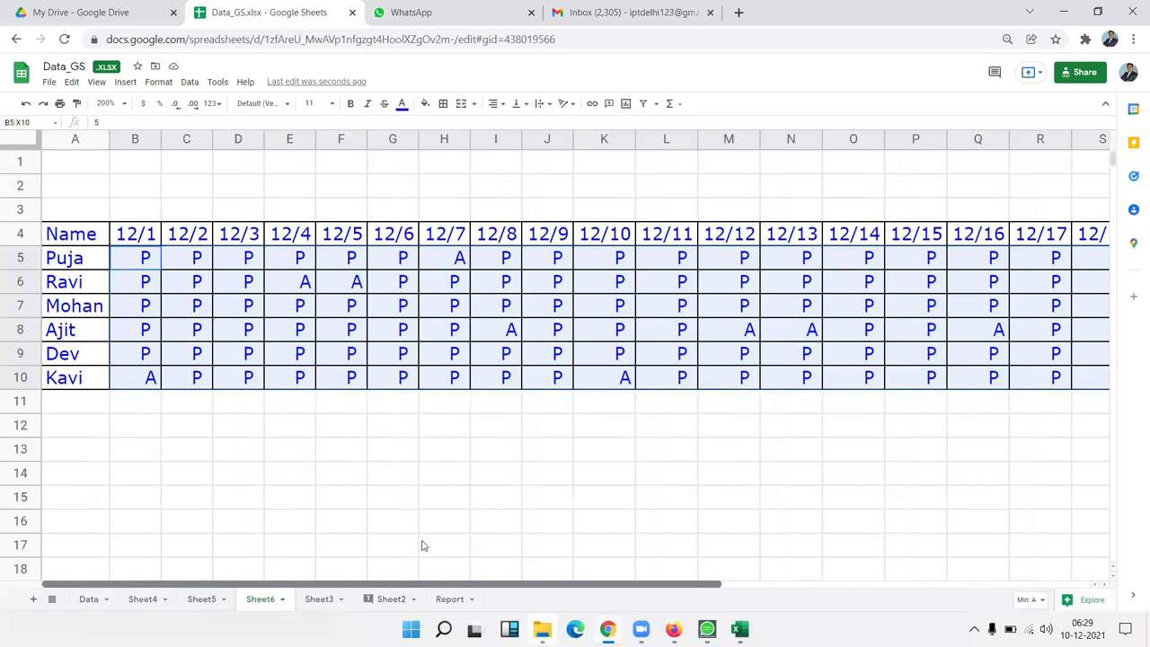
Change the custom format to "P";;[RED]"A" so absences show in red, then return to A5
left_click(157, 85)
mouse_move(174, 132)
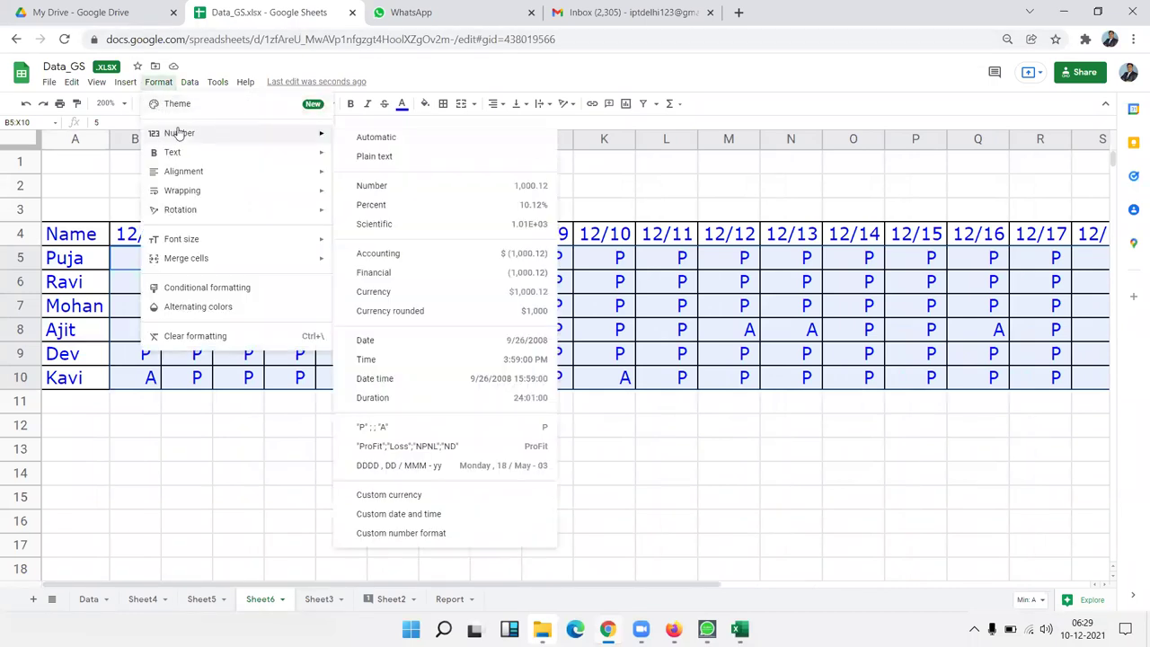
left_click(424, 536)
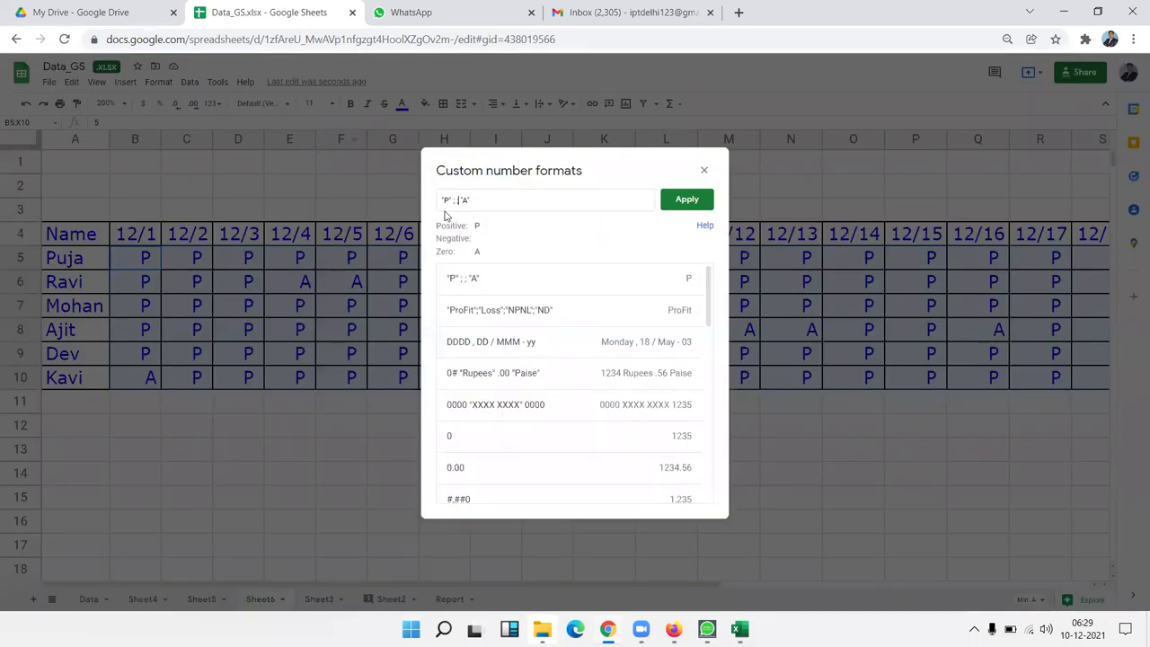
type(";")
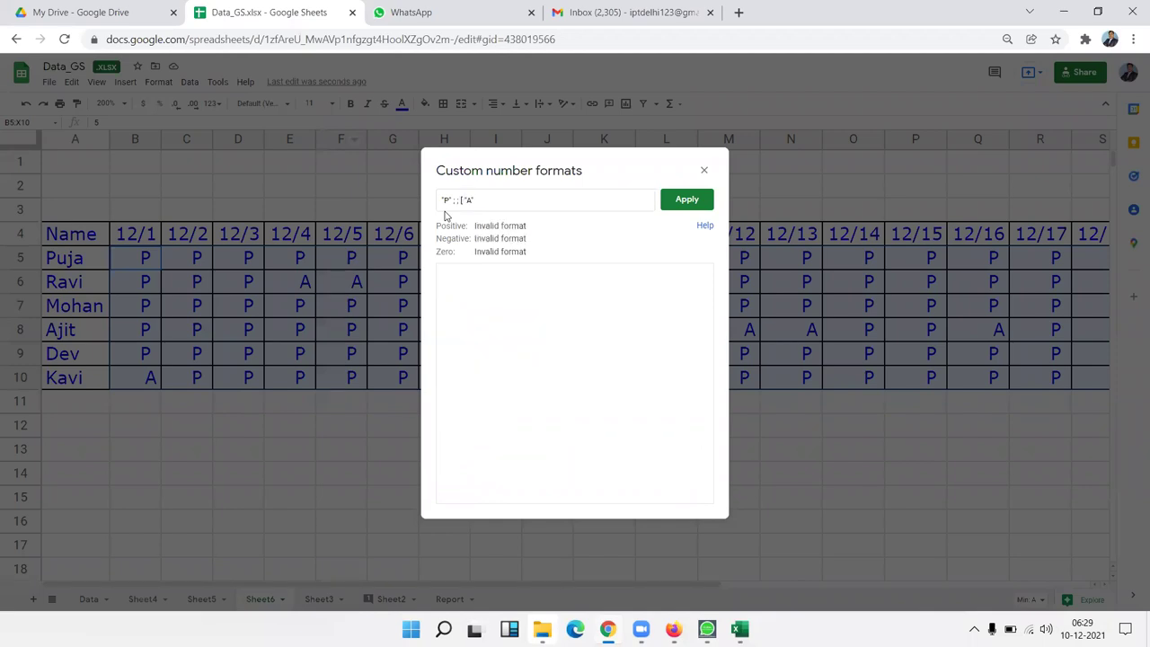
type(" [RE")
type("D]")
type("]")
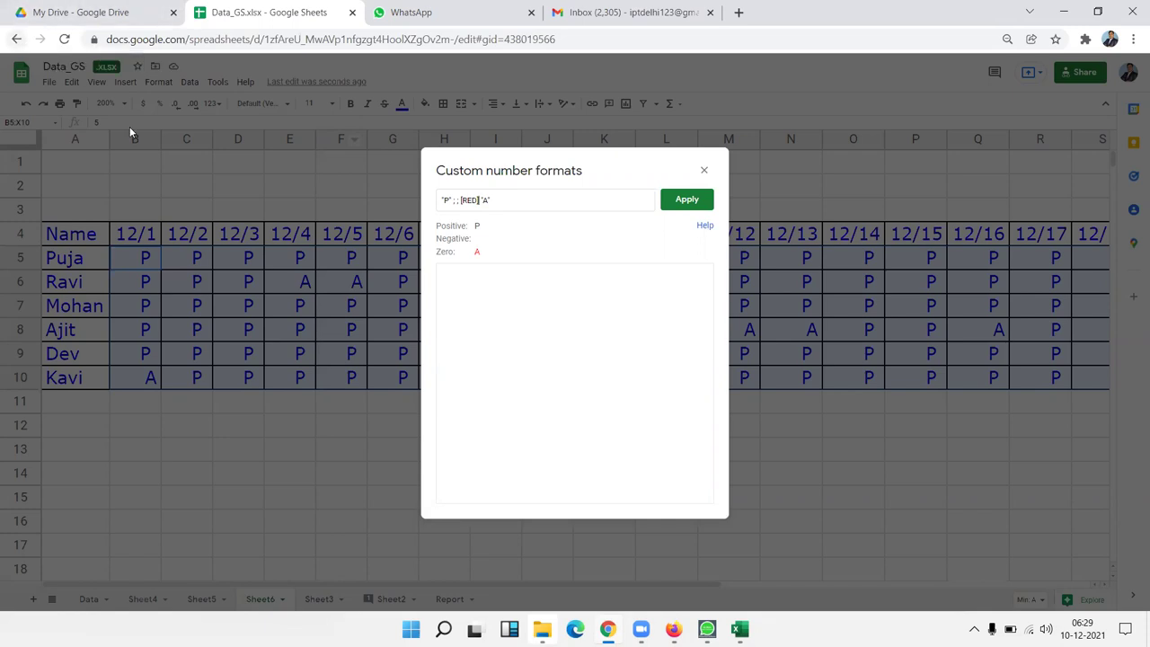
left_click(701, 202)
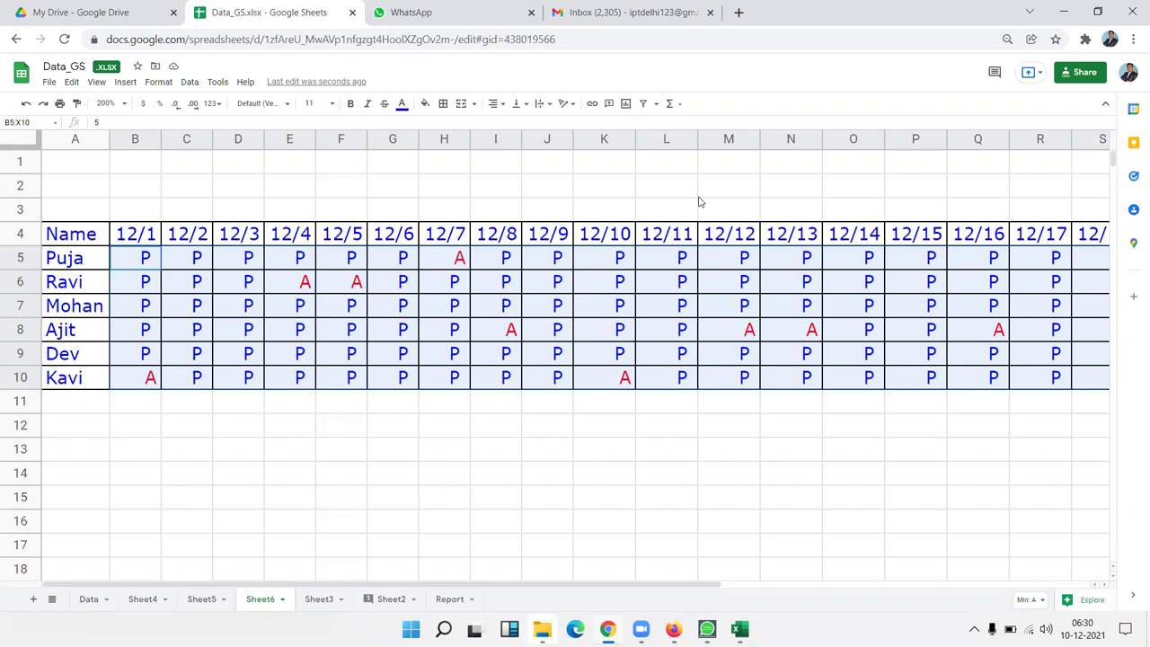
key("Left")
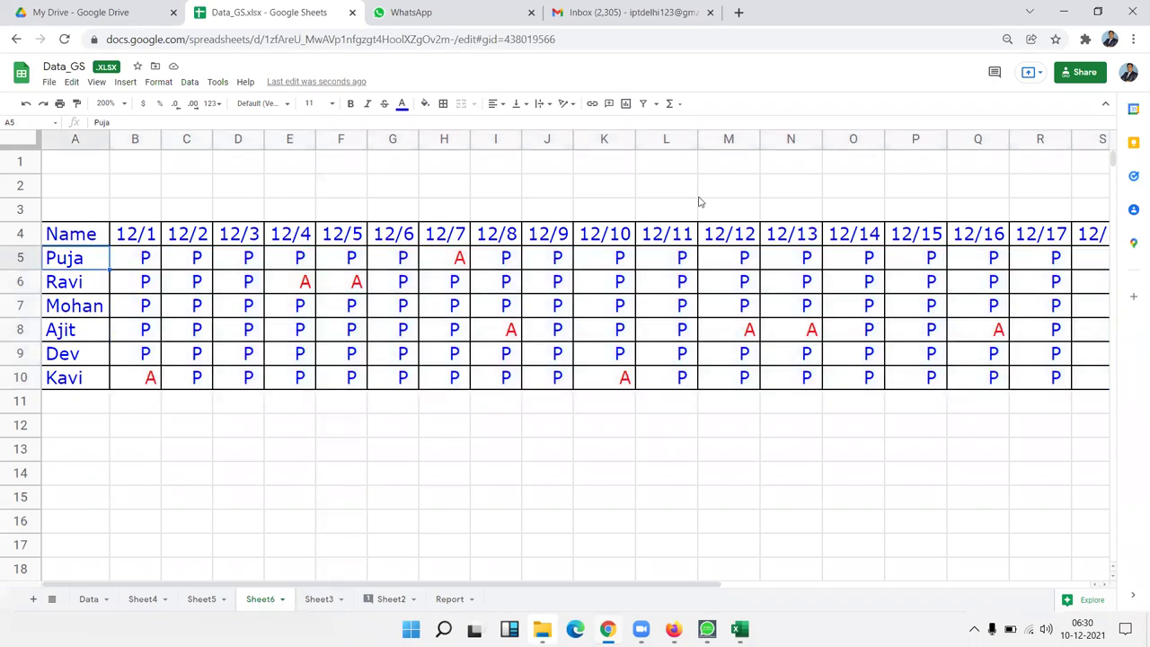